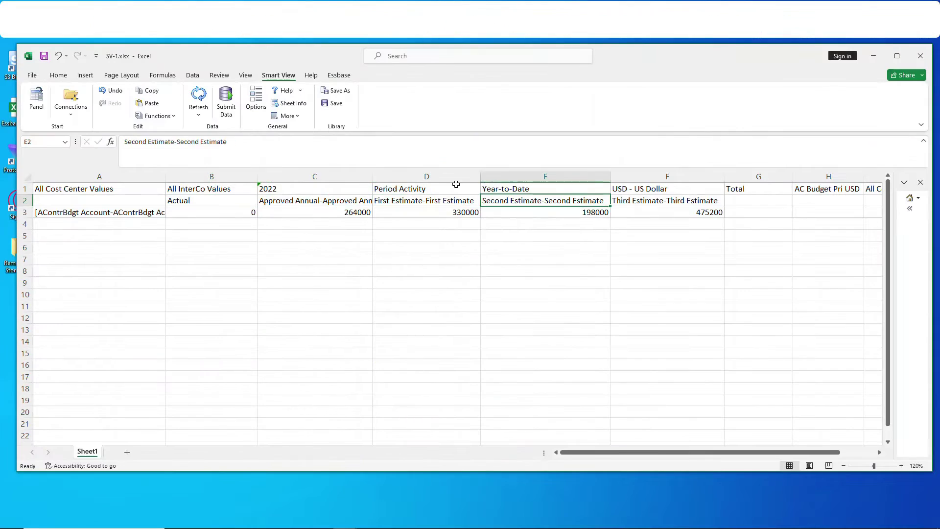
# Search Setup and Maintenance tasks for 'Manage' and open Manage Value Sets to look up Scenario.
pyautogui.click(642, 202)
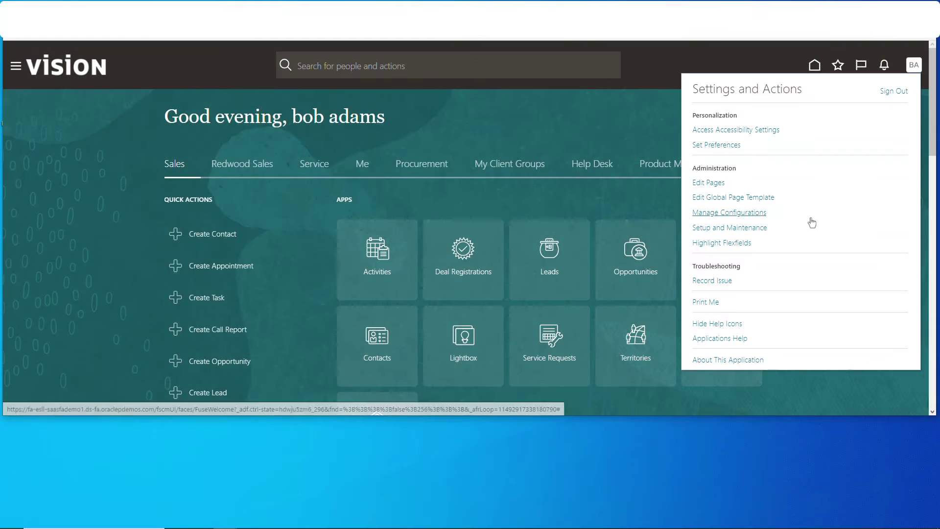
pyautogui.click(754, 227)
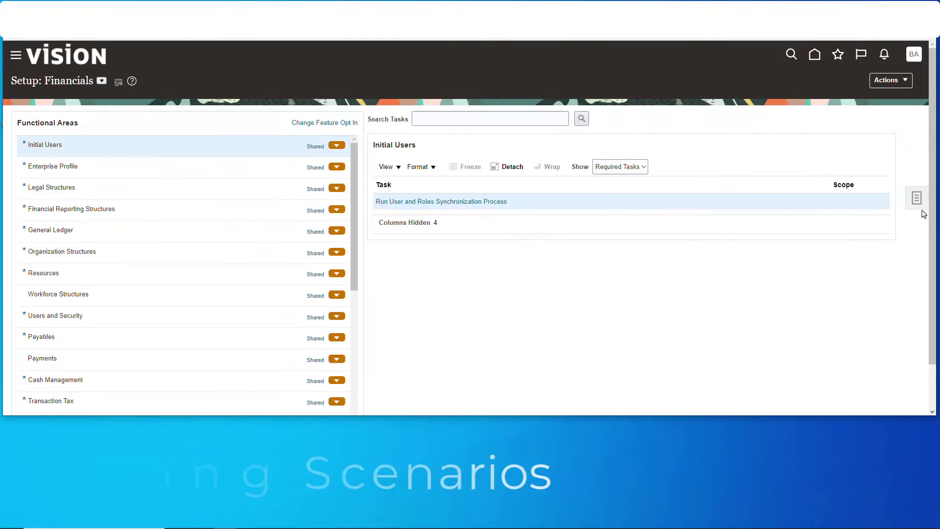
pyautogui.click(915, 200)
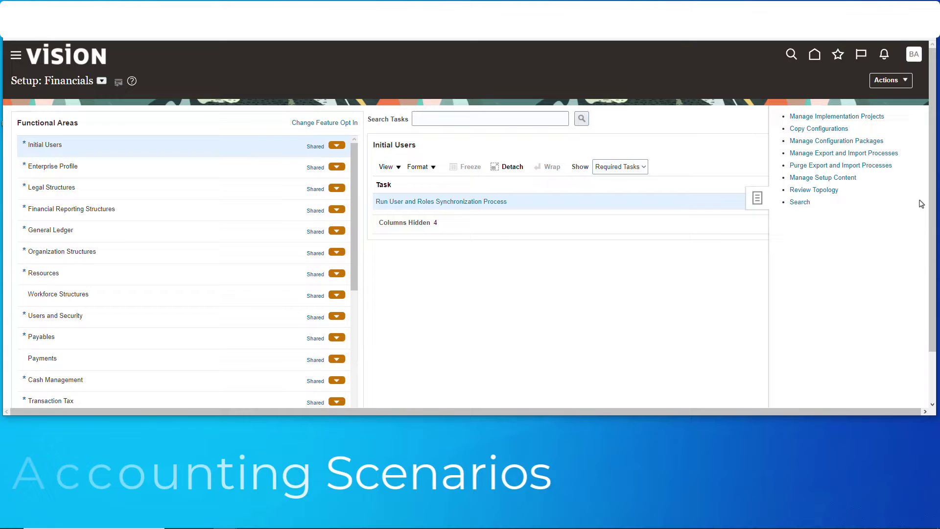
pyautogui.click(798, 202)
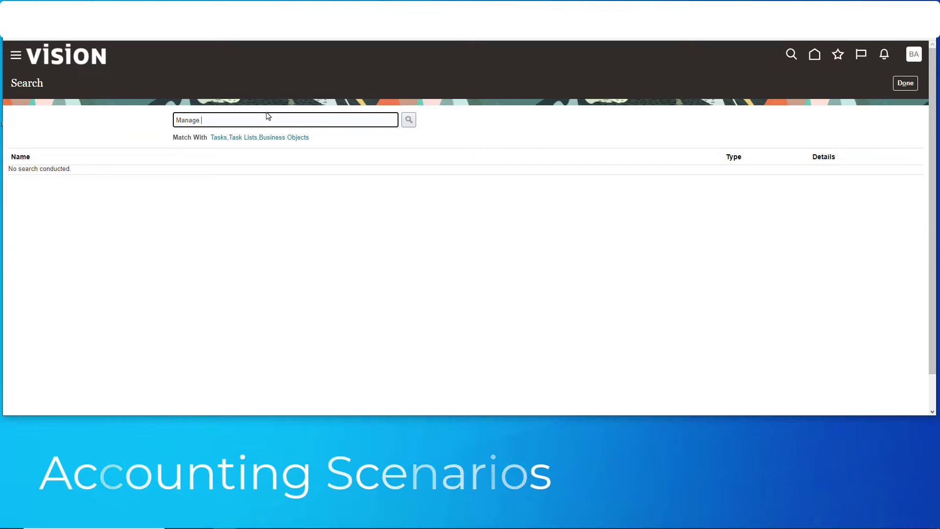
pyautogui.press('Return')
pyautogui.click(54, 173)
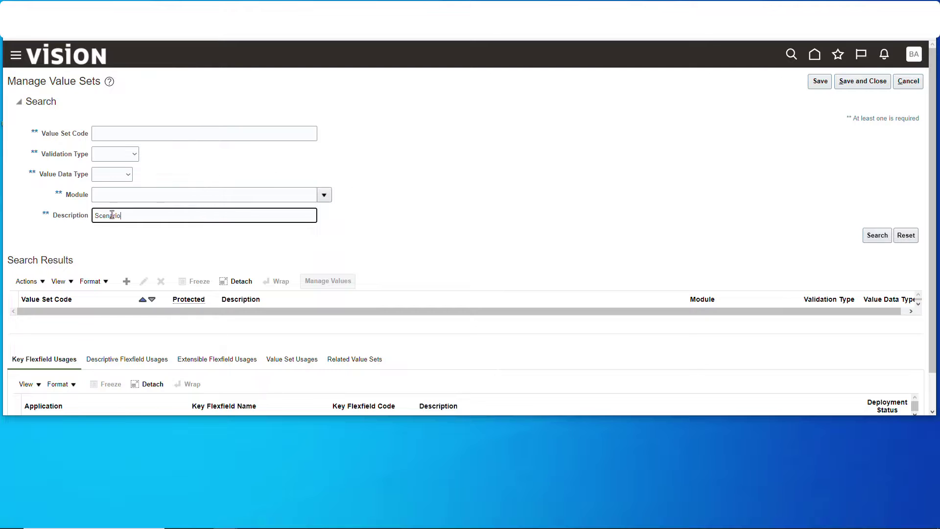
# Find the Scenario value sets and list the existing Accounting Scenario values.
pyautogui.click(878, 235)
pyautogui.click(359, 283)
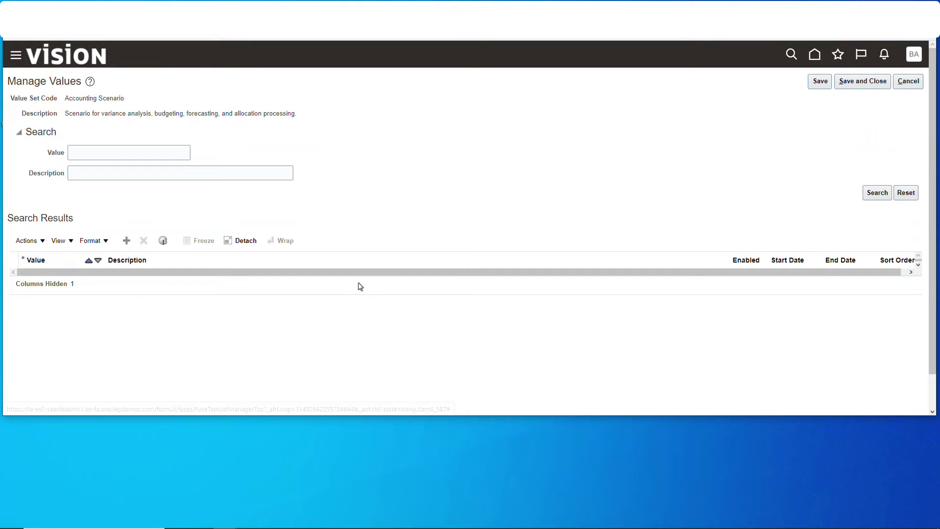
pyautogui.click(878, 192)
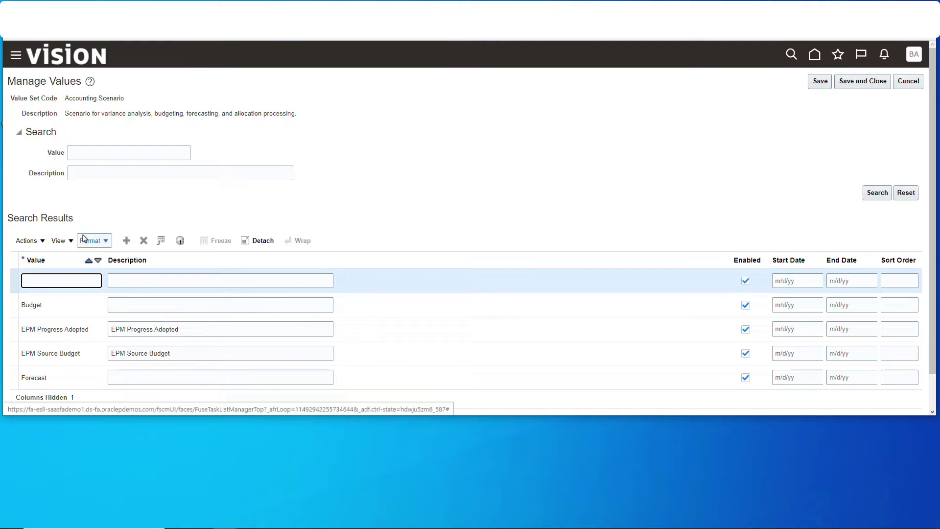
# Add a First Estimate value, copying the value text into its description.
pyautogui.write('stEstimate')
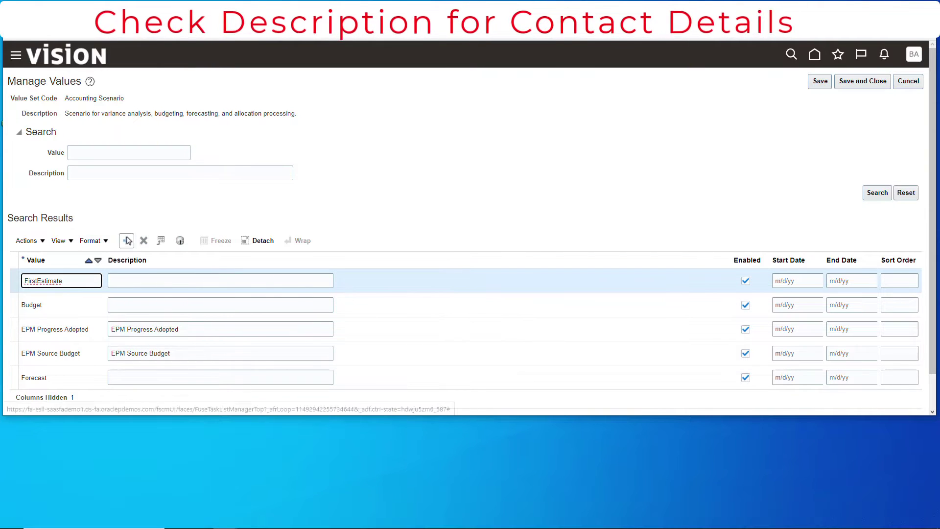
pyautogui.doubleClick(87, 283)
pyautogui.hotkey('ctrl', 'c')
pyautogui.click(178, 280)
pyautogui.hotkey('ctrl', 'v')
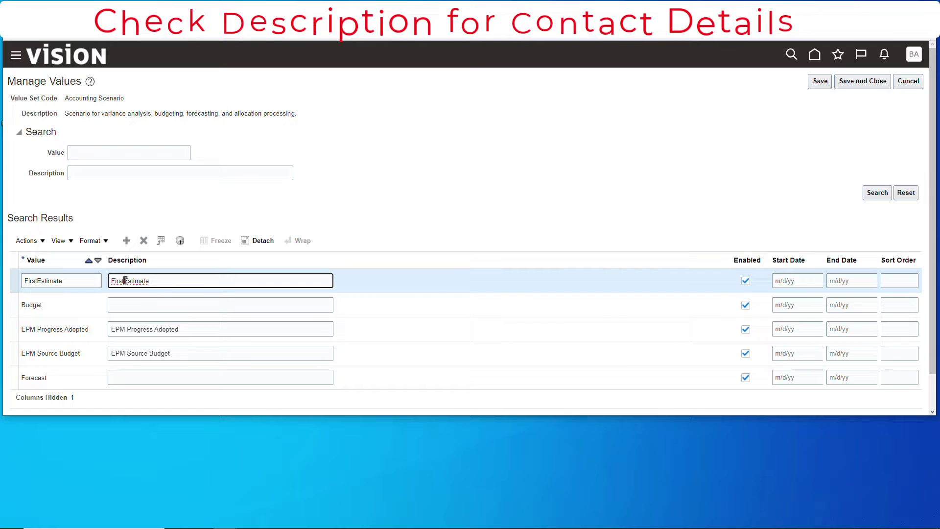
pyautogui.click(124, 280)
pyautogui.click(63, 280)
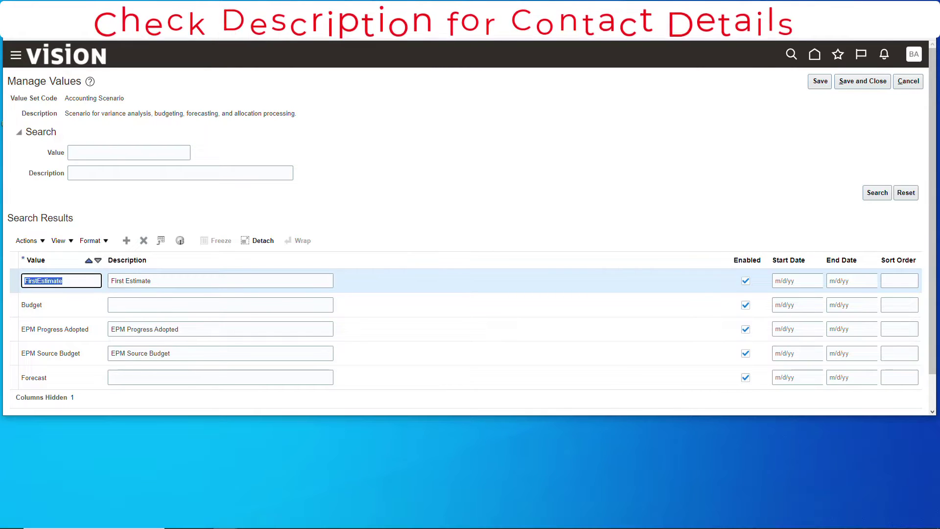
pyautogui.click(38, 281)
# Add Second Estimate and Third Estimate value rows and save the value set.
pyautogui.click(127, 241)
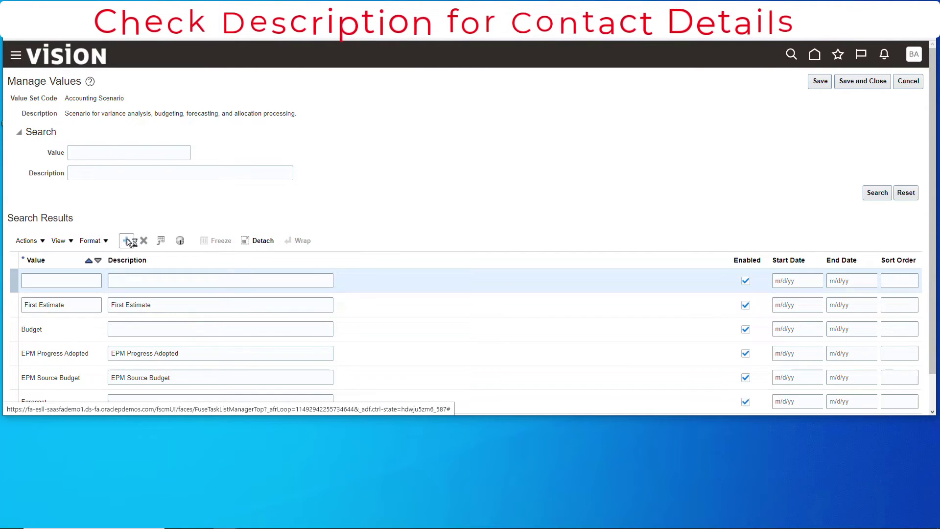
pyautogui.write('Second Estimate')
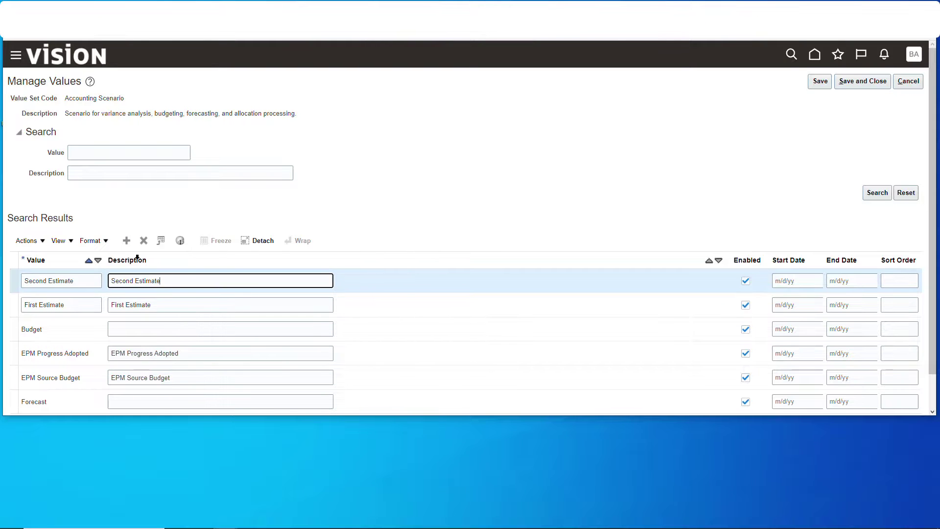
pyautogui.click(126, 240)
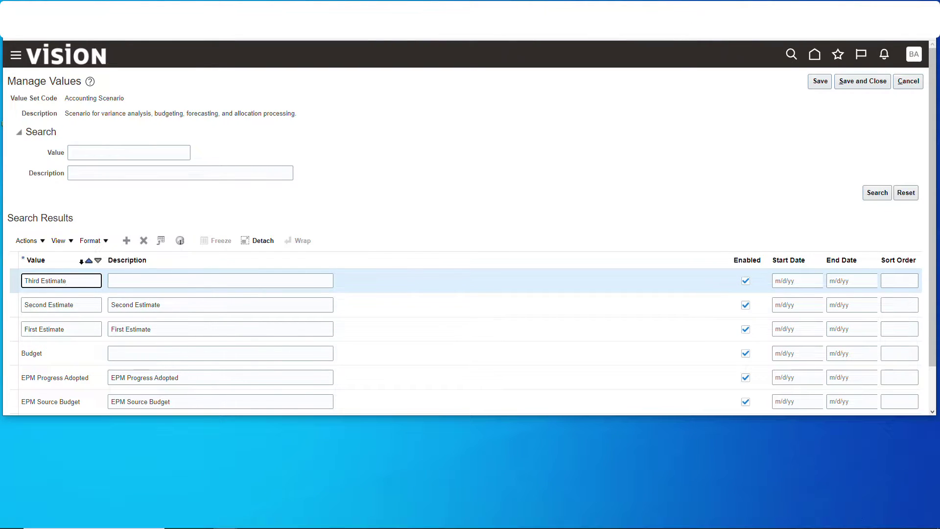
pyautogui.write('Third Estimate')
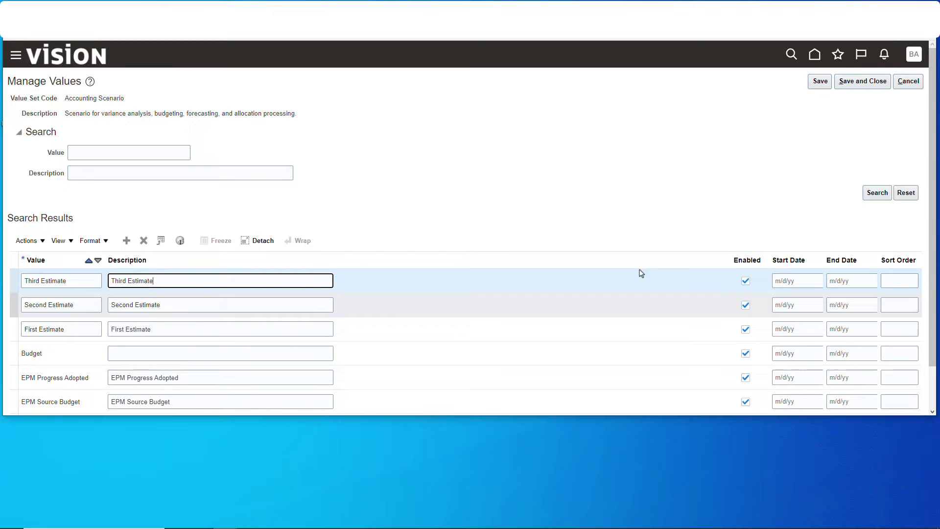
pyautogui.click(820, 82)
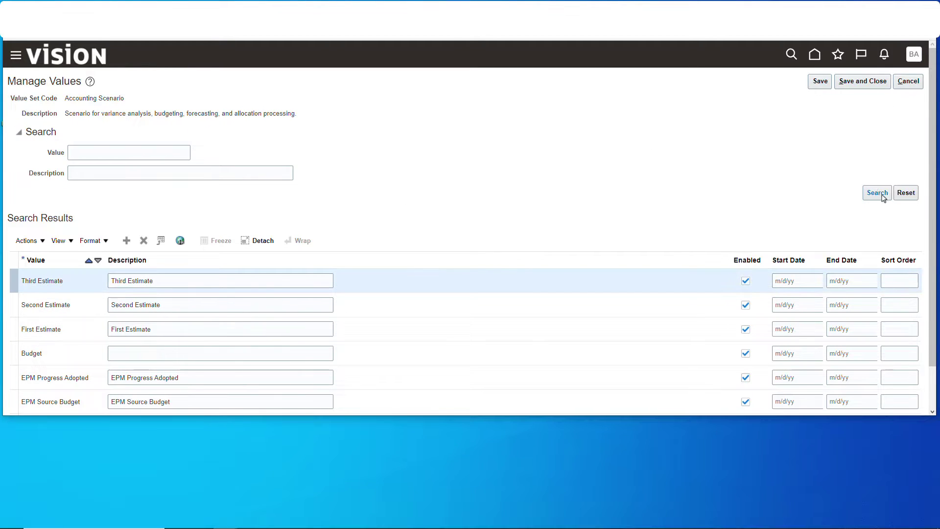
pyautogui.scroll(-1, 147, 269)
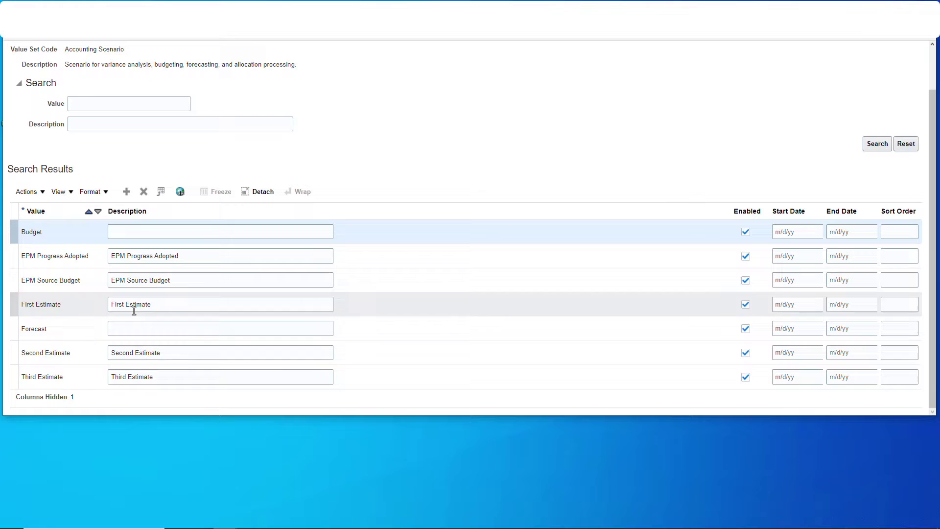
# Save and close the Accounting Scenario values and leave Manage Value Sets.
pyautogui.scroll(1, 587, 163)
pyautogui.click(877, 83)
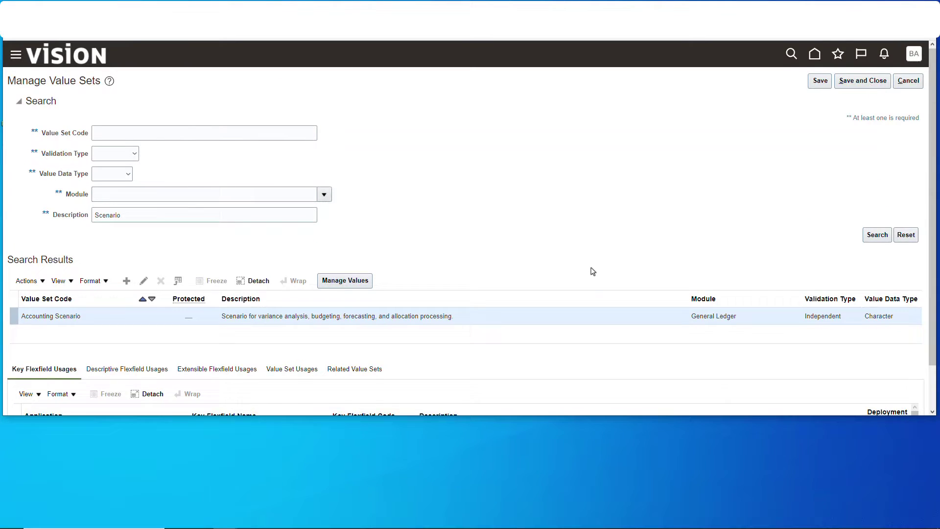
pyautogui.scroll(-2, 774, 75)
pyautogui.scroll(2, 774, 75)
pyautogui.click(863, 82)
# From Tools > Scheduled Processes, submit Create Scenario Dimension Members with a submission note.
pyautogui.click(16, 54)
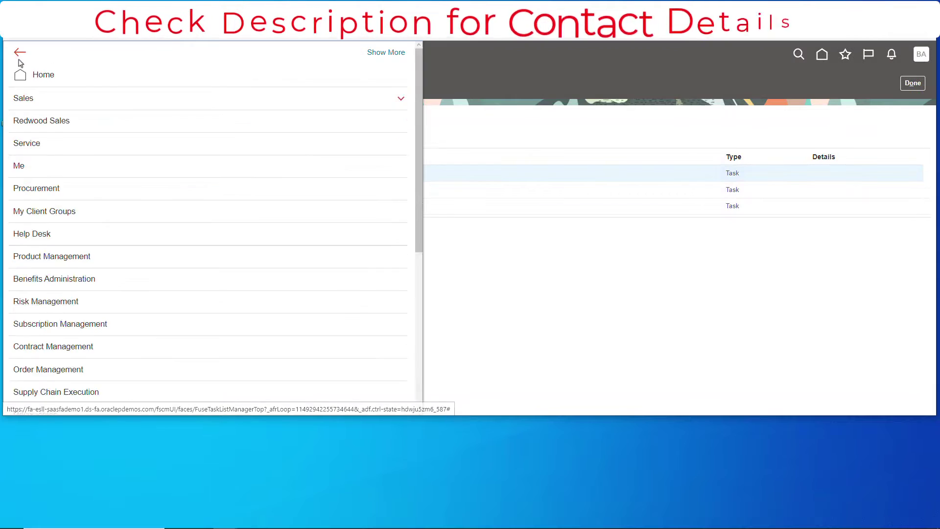
pyautogui.scroll(-5, 74, 245)
pyautogui.click(49, 331)
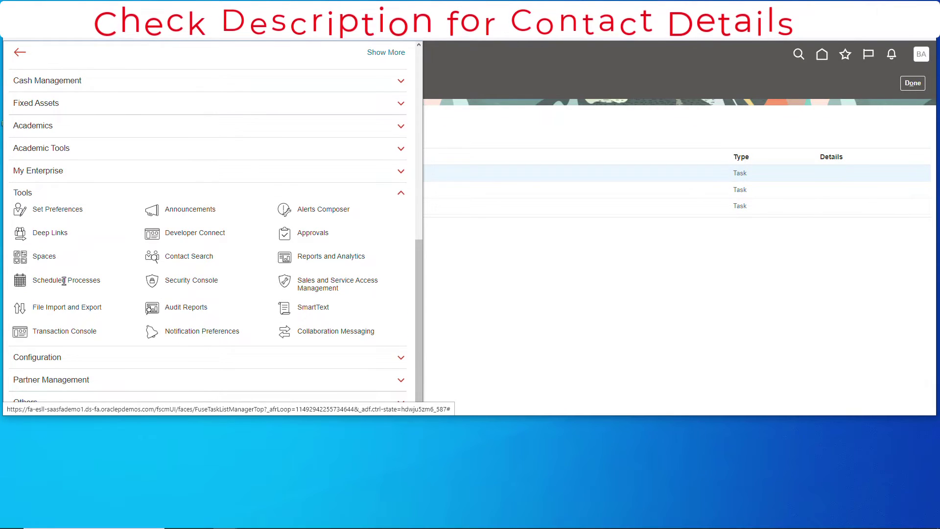
pyautogui.click(65, 281)
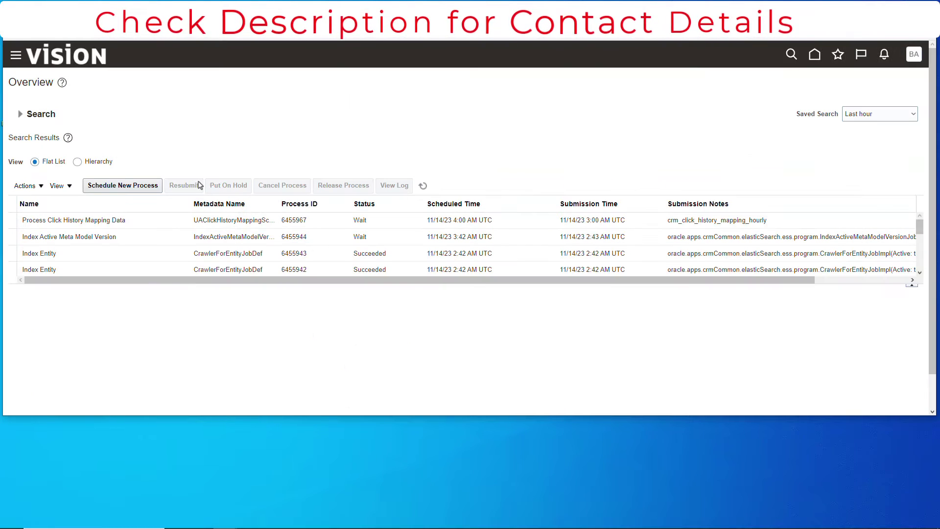
pyautogui.click(123, 186)
pyautogui.write('Create Scenario')
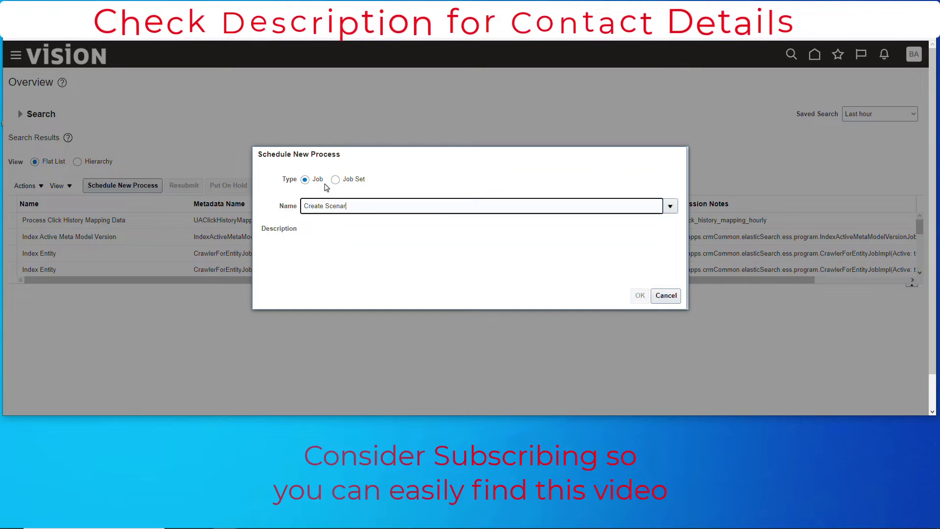
pyautogui.press('Tab')
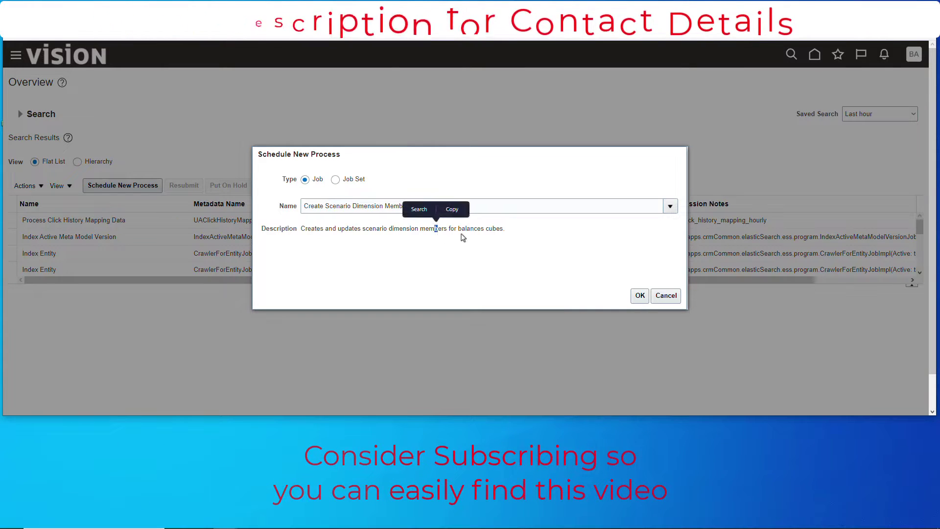
pyautogui.moveTo(503, 228); pyautogui.dragTo(329, 240)
pyautogui.click(643, 299)
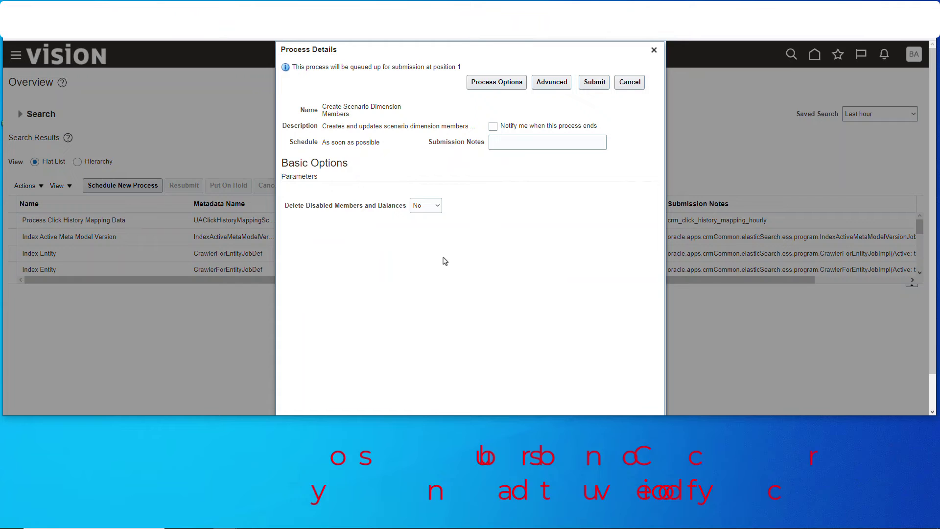
pyautogui.click(515, 139)
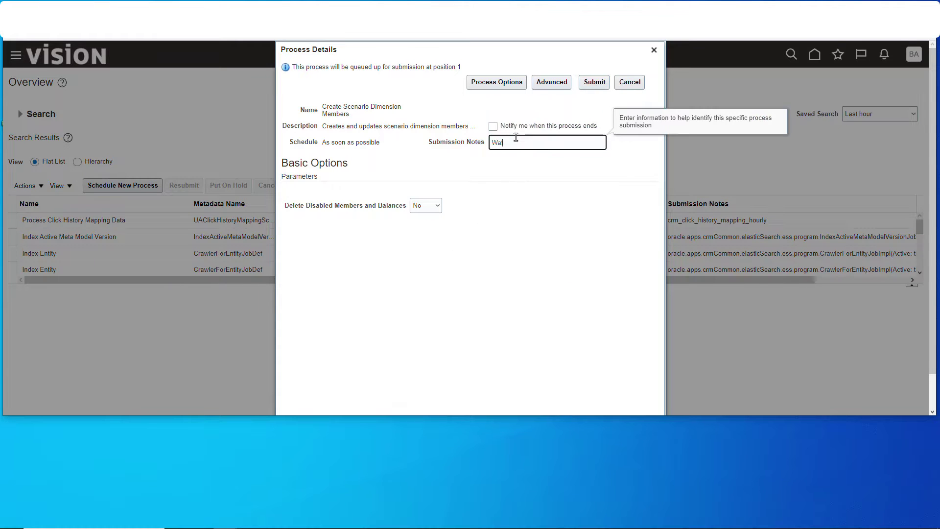
pyautogui.click(594, 82)
# Refresh until Create Scenario Dimension Members shows Succeeded, review its details, then go Home.
pyautogui.click(591, 156)
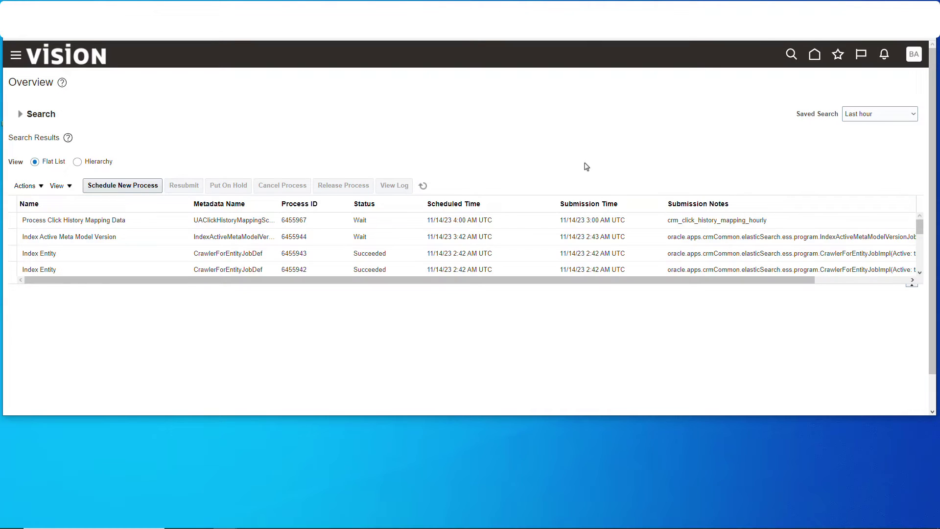
pyautogui.click(423, 185)
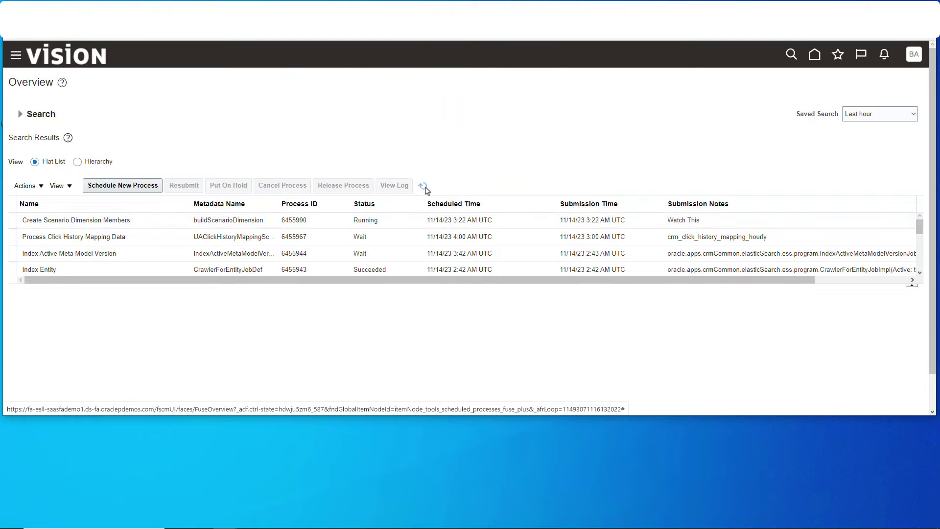
pyautogui.click(423, 186)
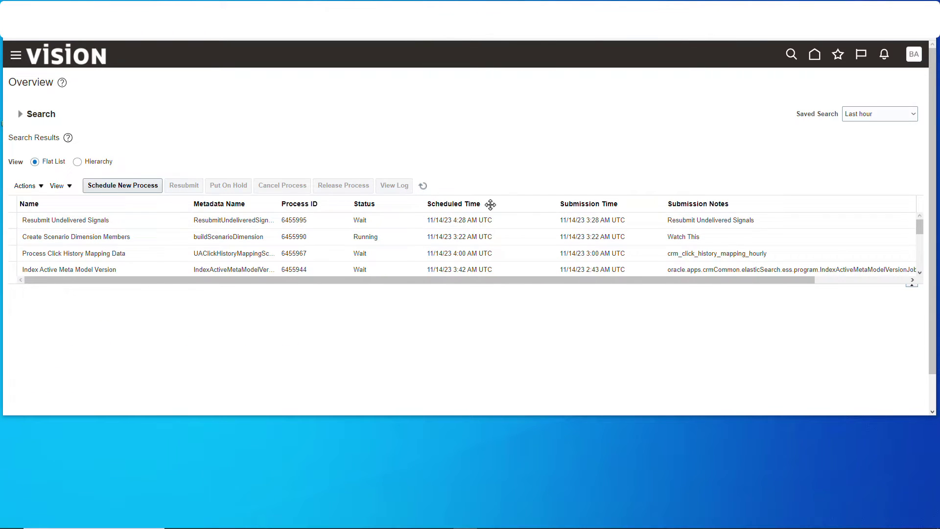
pyautogui.click(423, 185)
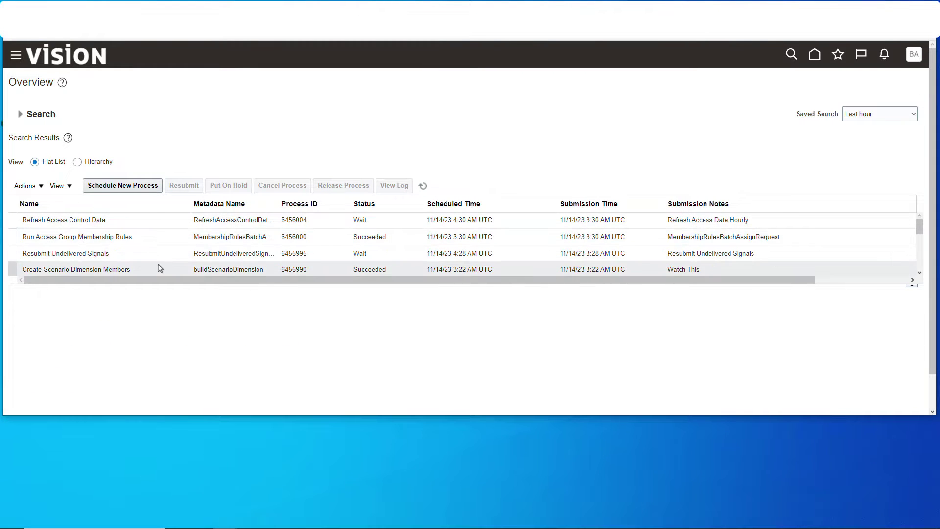
pyautogui.click(609, 269)
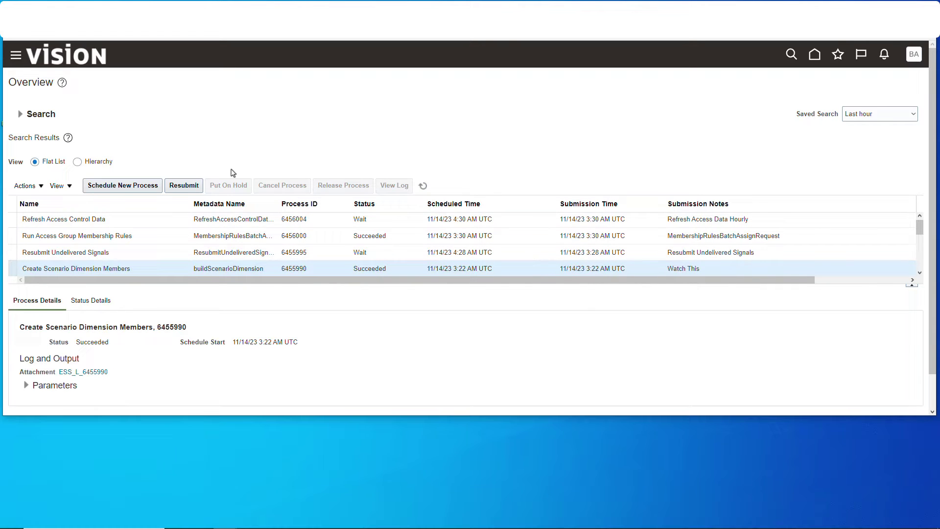
pyautogui.click(815, 56)
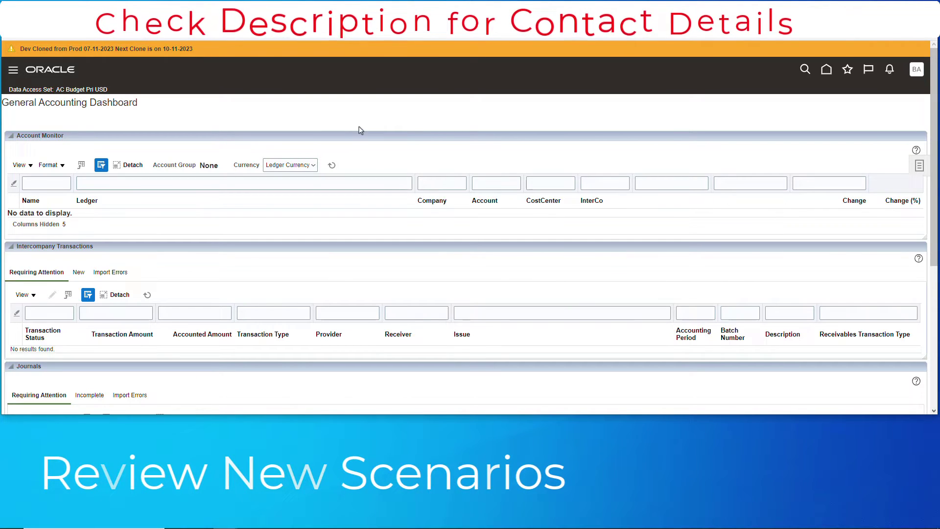
# In Inquire and Analyze Balances, search scenarios for First, Second, Third Estimate and choose Approved Annual.
pyautogui.click(919, 165)
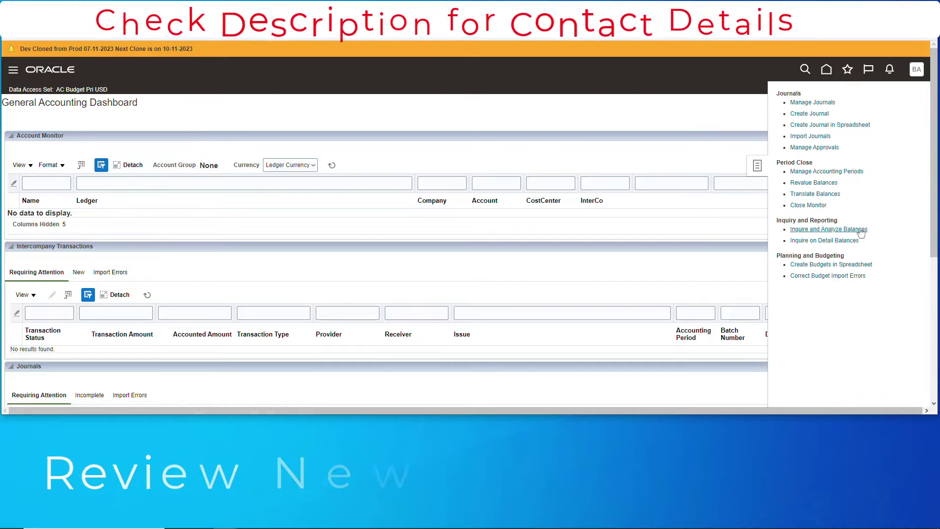
pyautogui.click(850, 228)
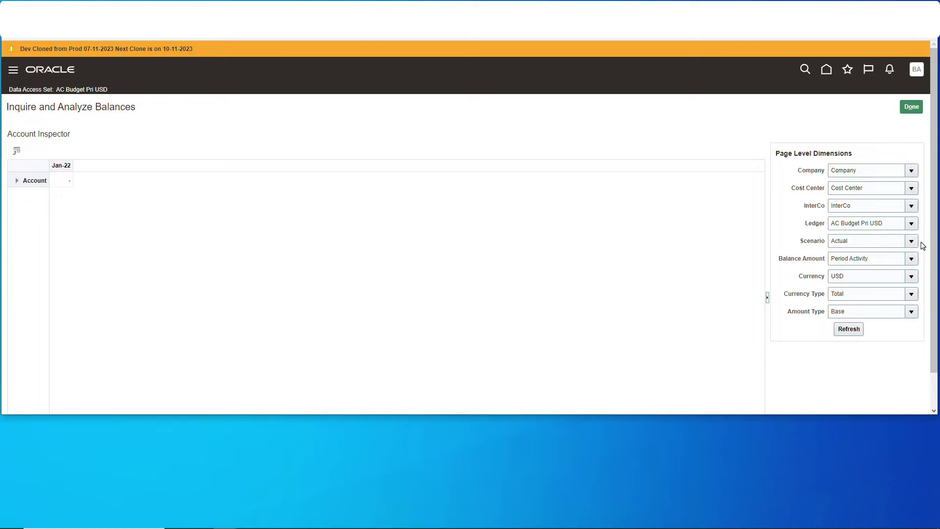
pyautogui.click(755, 273)
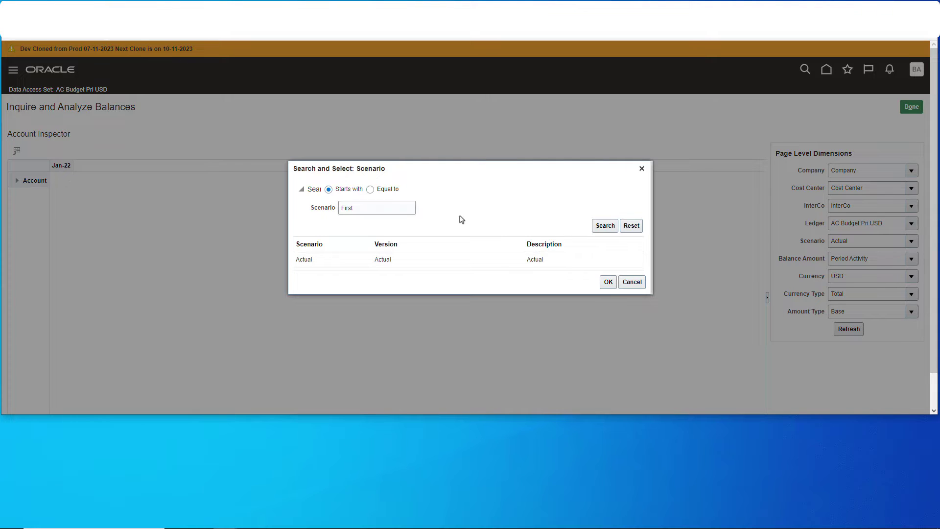
pyautogui.click(323, 205)
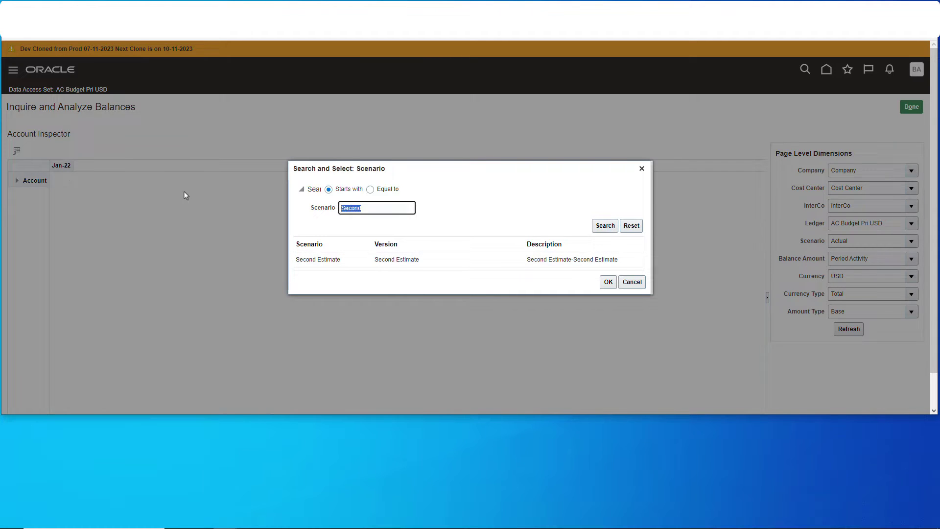
pyautogui.click(605, 226)
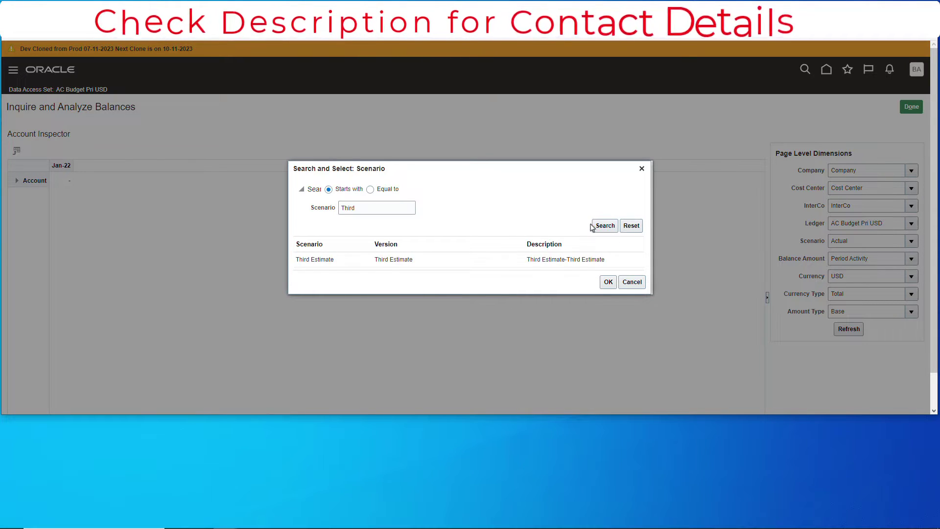
pyautogui.write('Approv')
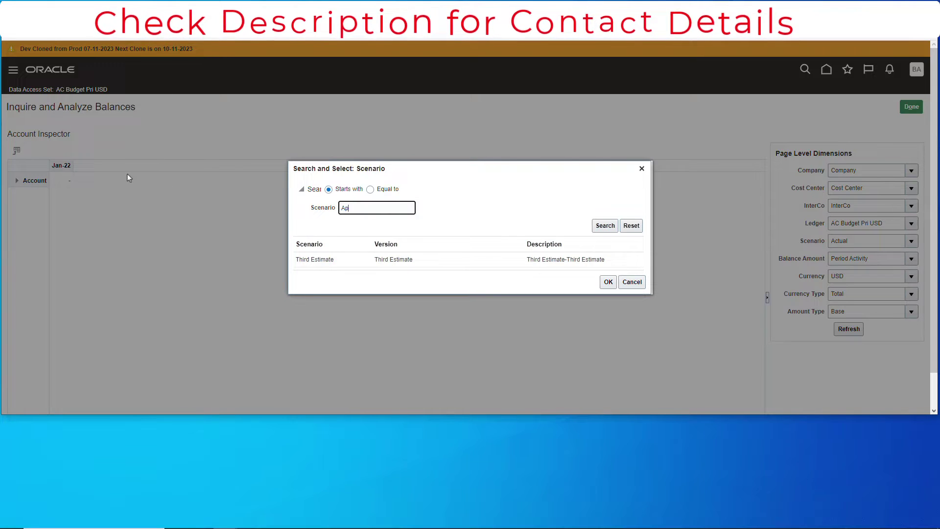
pyautogui.click(599, 226)
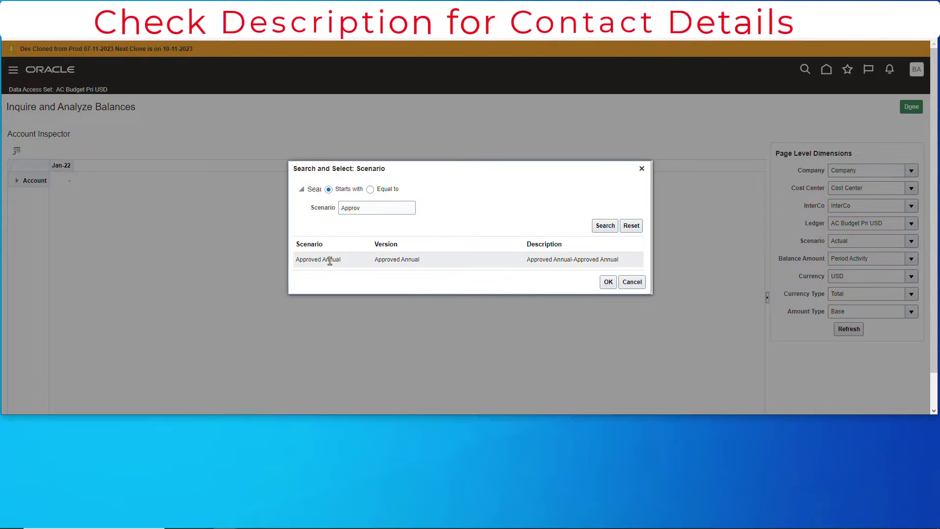
pyautogui.click(608, 281)
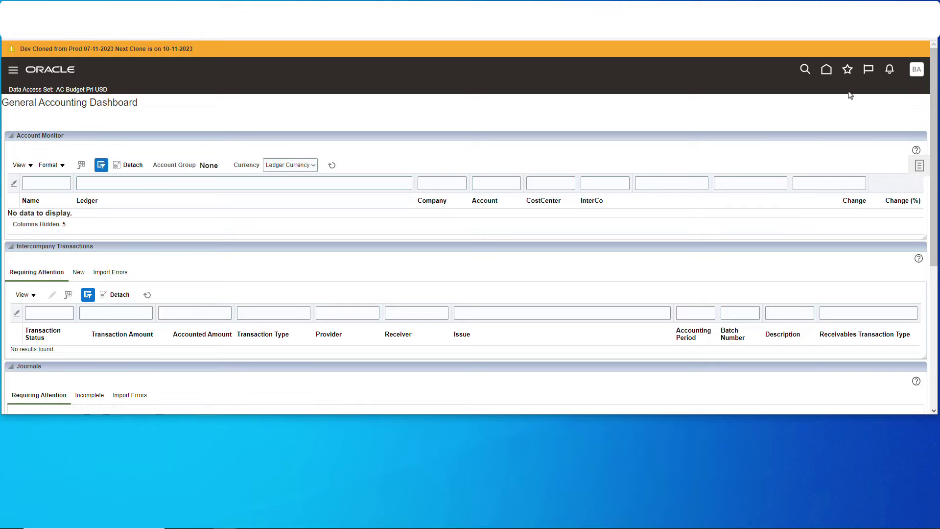
# From the General Accounting Dashboard tasks, download Create Budgets in Spreadsheet as CreateBudgets.xlsx.
pyautogui.click(822, 73)
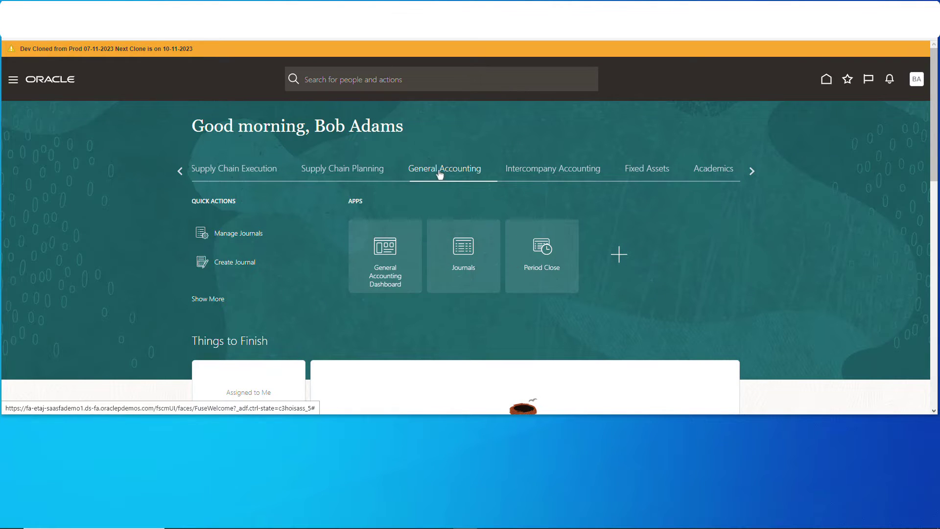
pyautogui.click(391, 252)
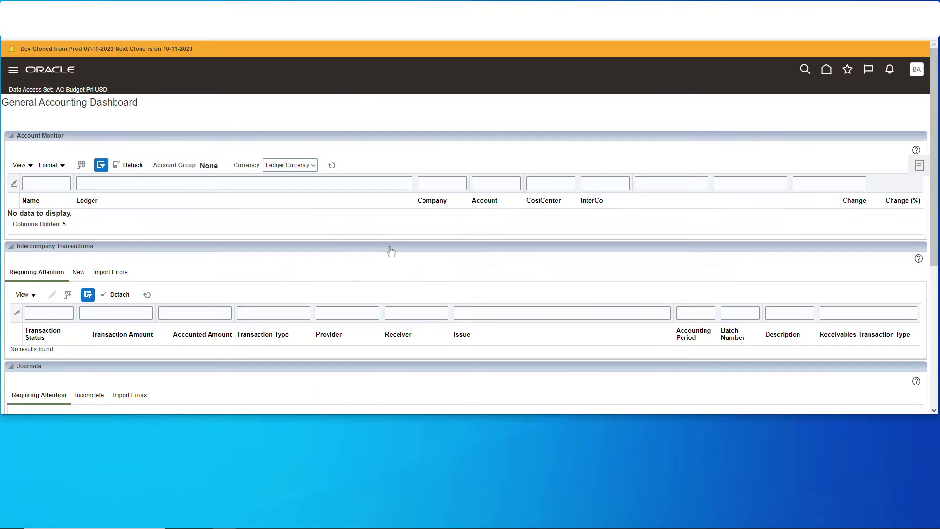
pyautogui.click(919, 166)
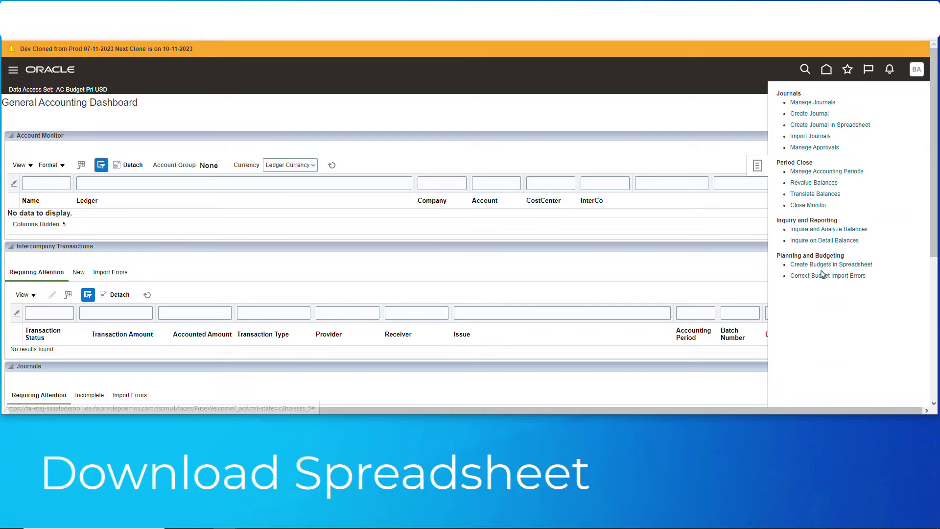
pyautogui.click(829, 265)
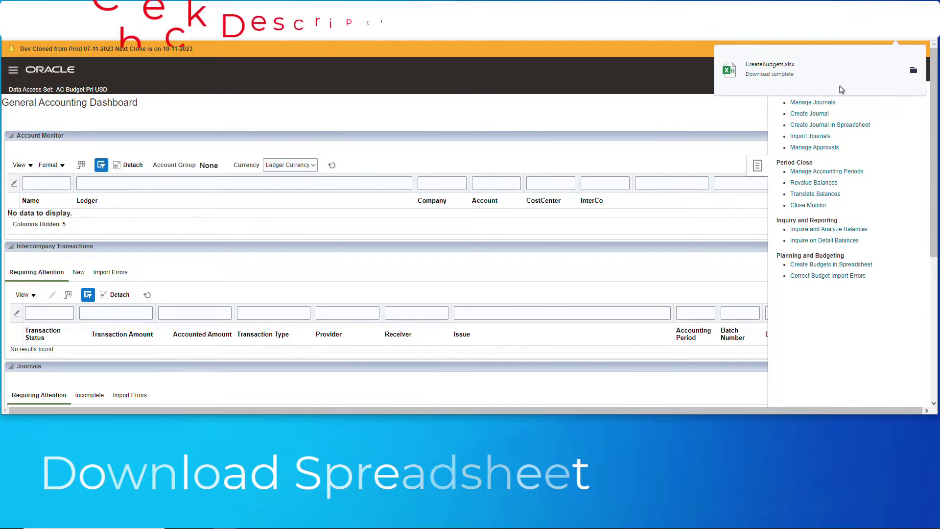
# Show CreateBudgets.xlsx in the Downloads folder and review its file Properties.
pyautogui.click(909, 69)
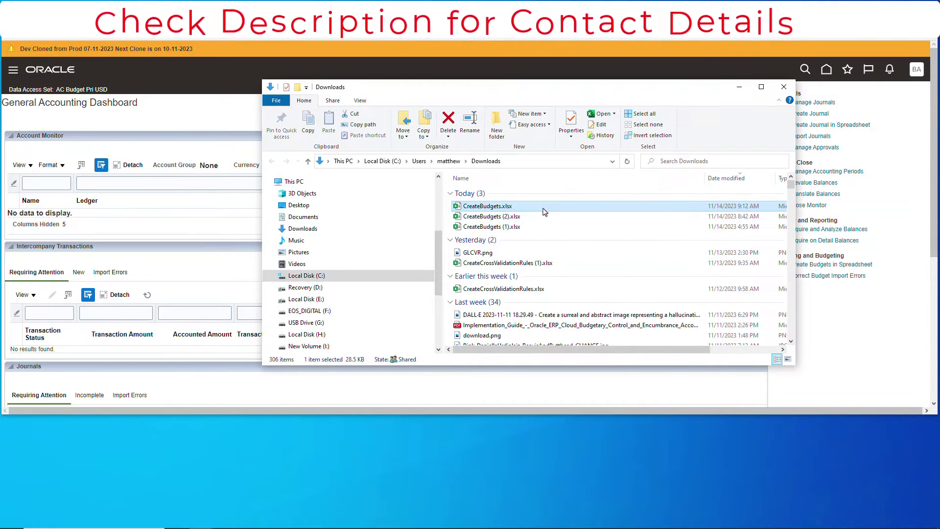
pyautogui.rightClick(541, 206)
pyautogui.click(603, 465)
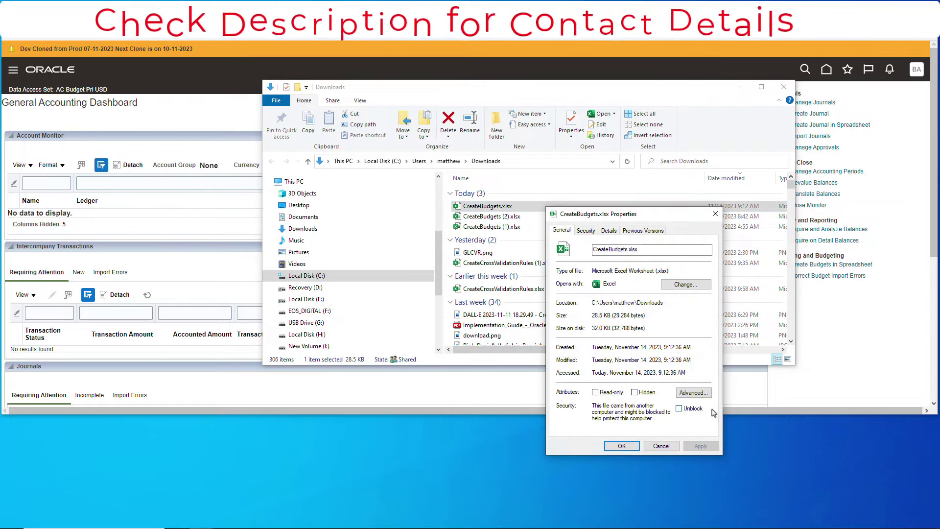
pyautogui.click(621, 446)
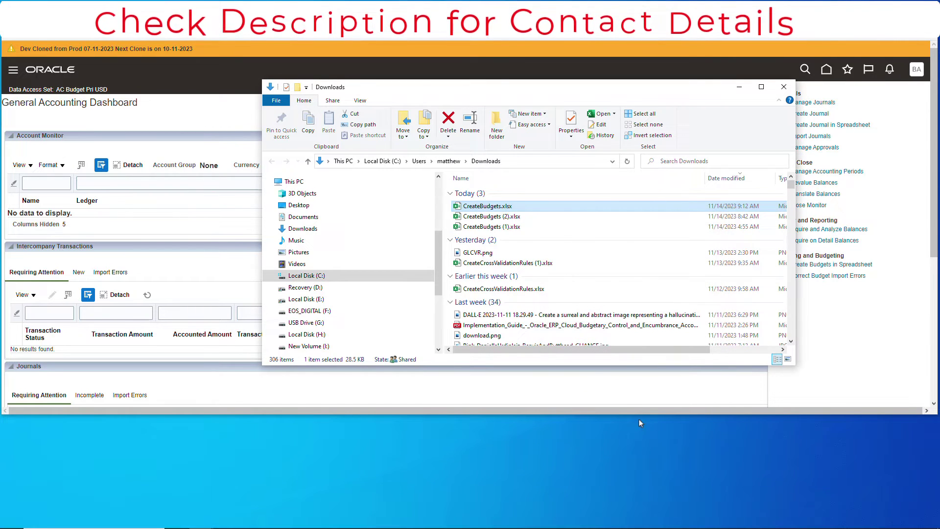
# Open CreateBudgets.xlsx, sign in, set Run Name 'Give it some useful name' and budget name Approved Annual.
pyautogui.doubleClick(541, 210)
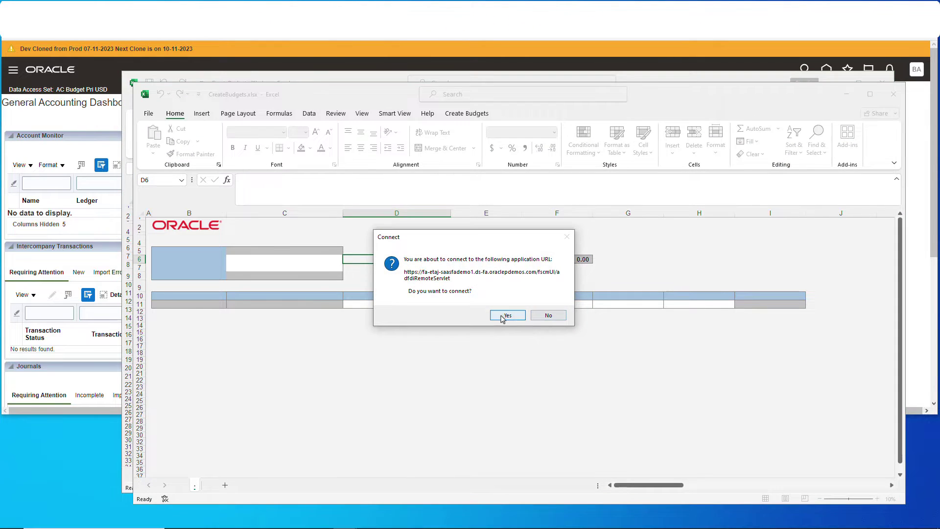
pyautogui.click(504, 315)
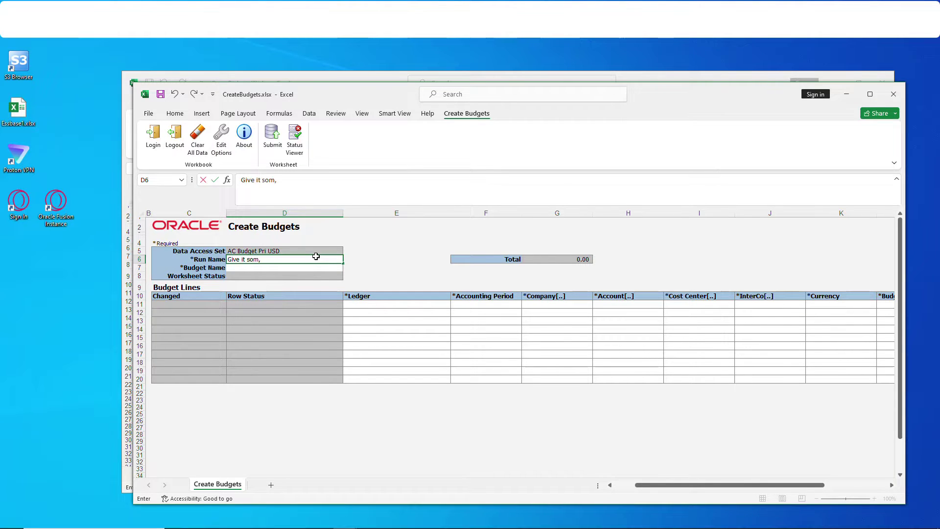
pyautogui.write('u')
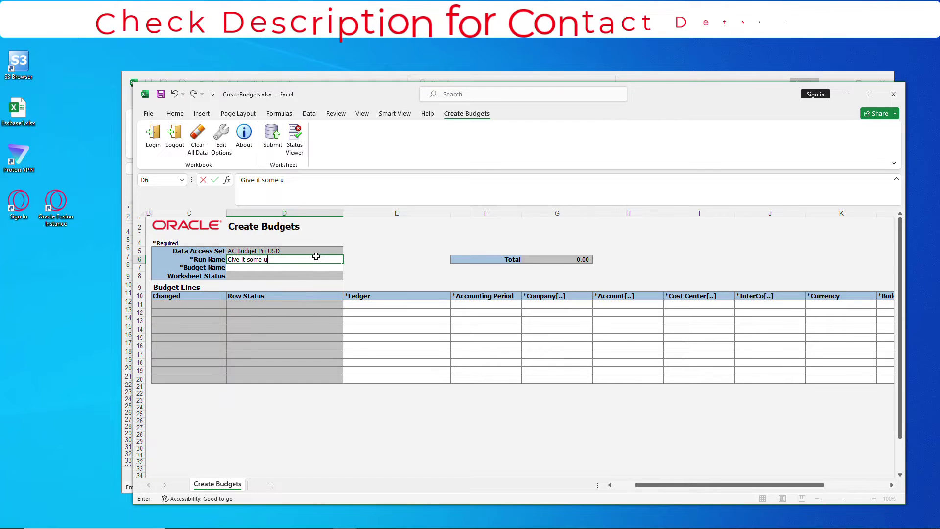
pyautogui.write('seful name')
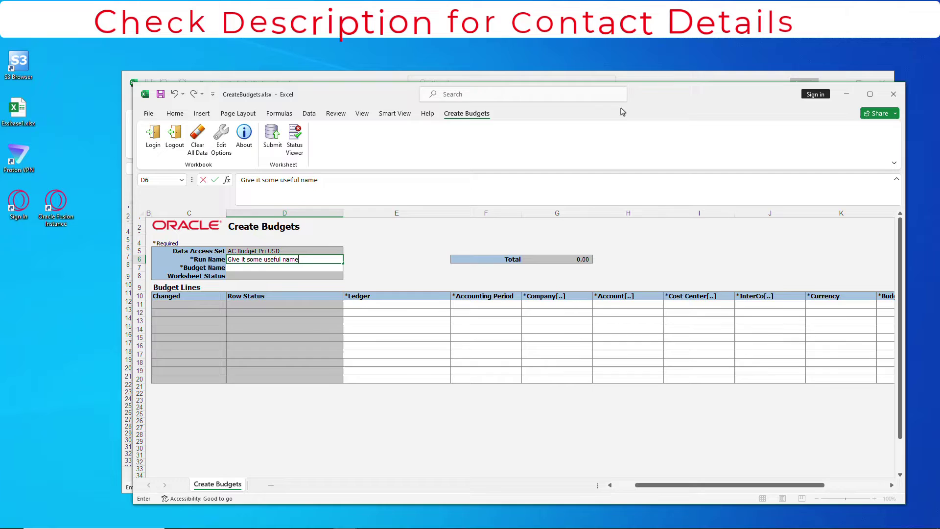
pyautogui.moveTo(683, 104); pyautogui.dragTo(621, 44)
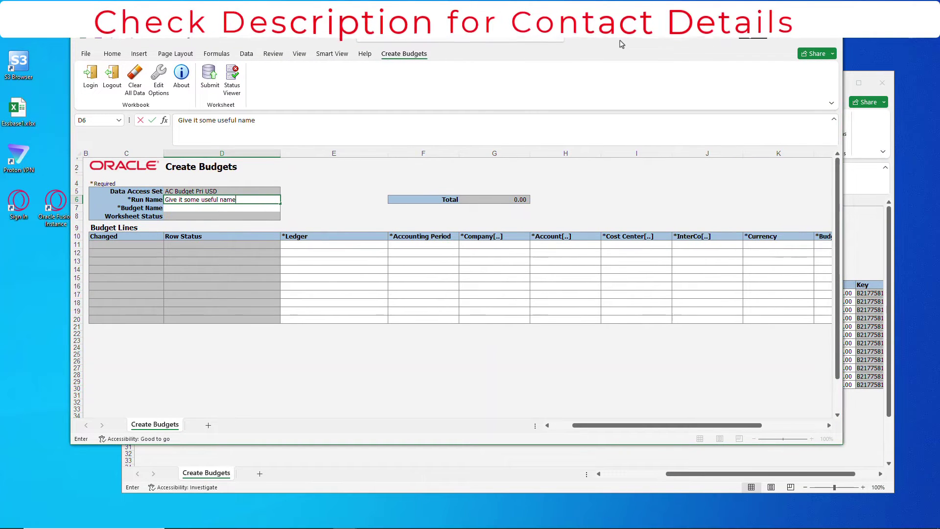
pyautogui.click(229, 210)
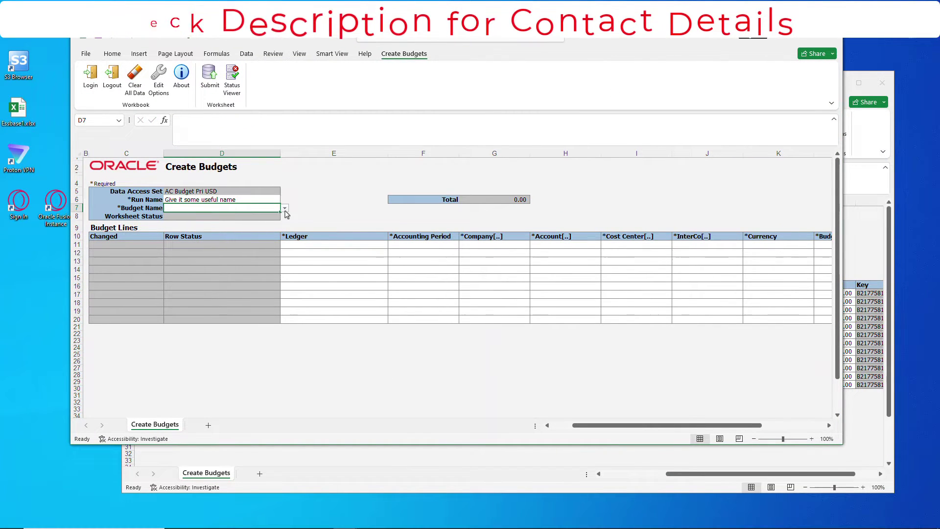
pyautogui.click(284, 208)
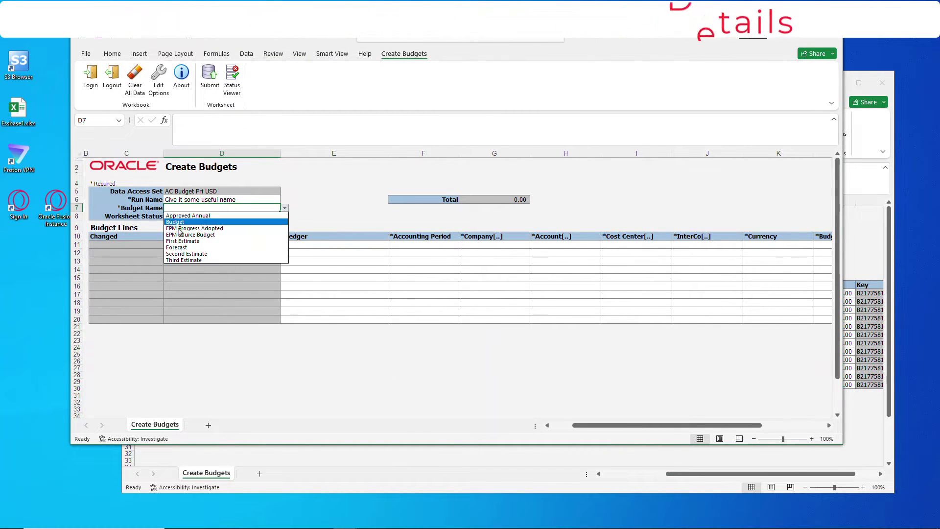
pyautogui.click(217, 215)
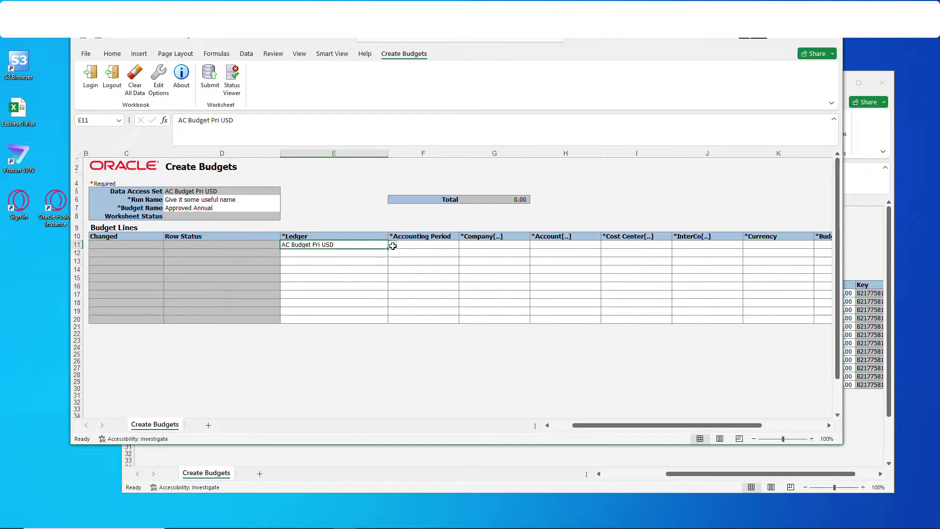
# Insert two budget rows at 17–18 and fill AC Budget Pri USD down the ledger column.
pyautogui.moveTo(77, 294); pyautogui.dragTo(106, 302)
pyautogui.rightClick(77, 295)
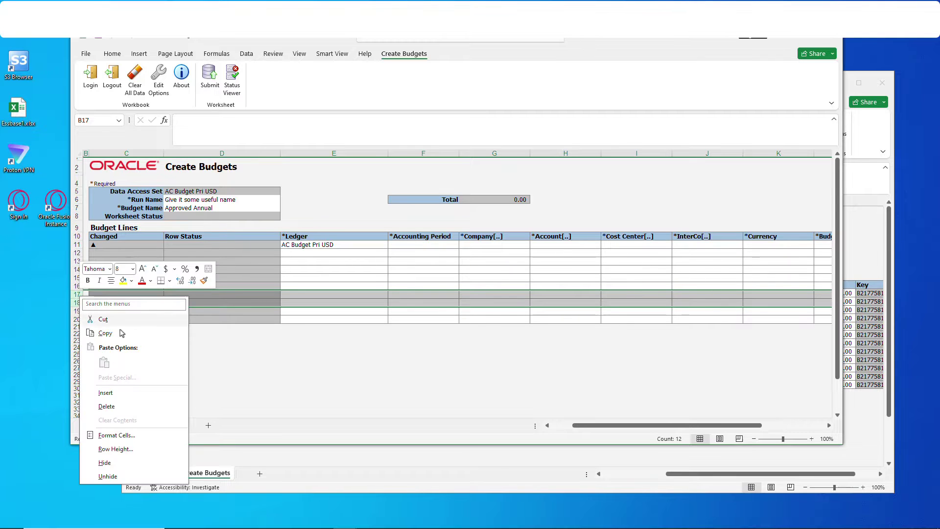
pyautogui.click(106, 394)
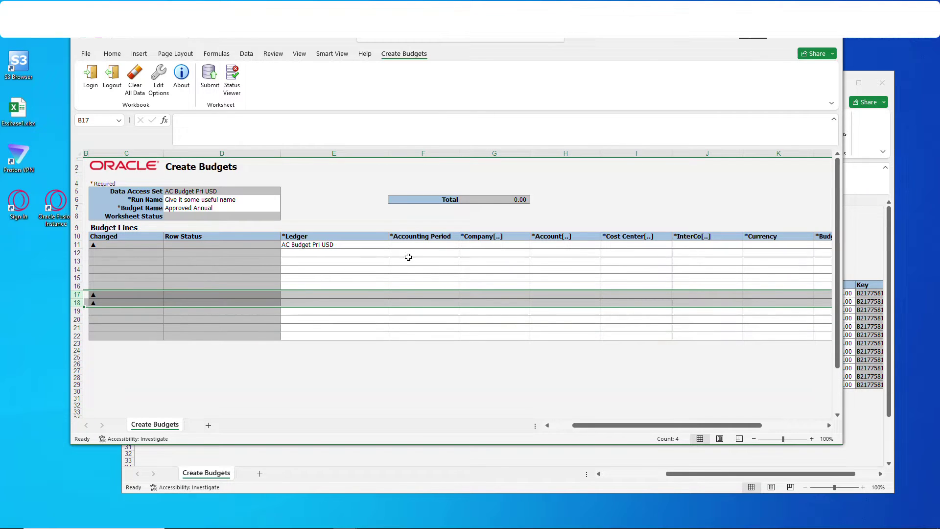
pyautogui.click(413, 245)
pyautogui.click(381, 244)
pyautogui.moveTo(387, 249); pyautogui.dragTo(385, 340)
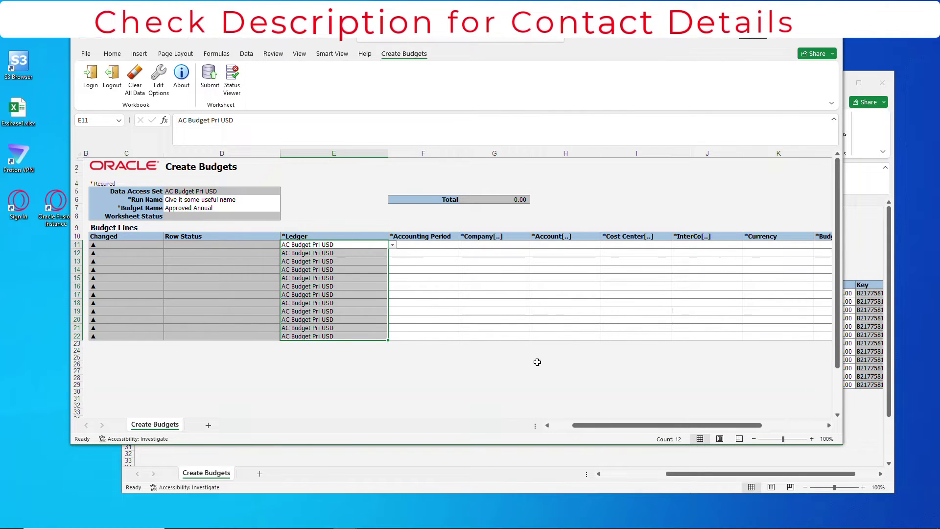
# Copy budget line data F11:L22 from CreateBudgets (1).xlsx.
pyautogui.hotkey('alt', 'Tab')
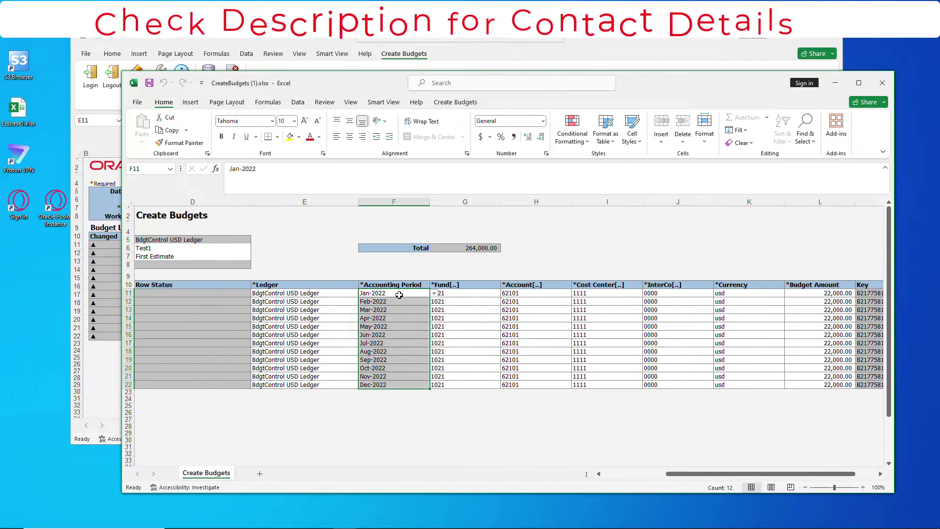
pyautogui.moveTo(399, 295); pyautogui.dragTo(820, 387)
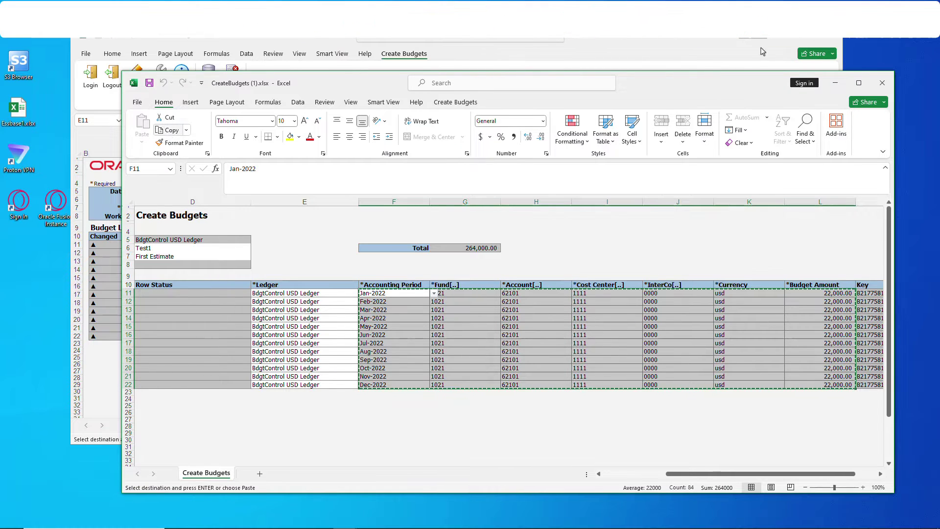
pyautogui.click(838, 84)
pyautogui.click(421, 245)
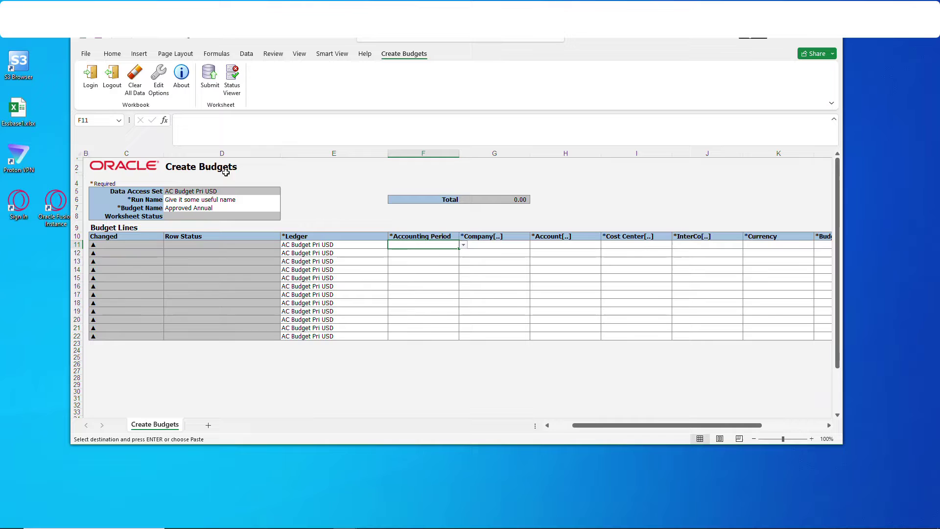
pyautogui.click(109, 55)
pyautogui.click(91, 93)
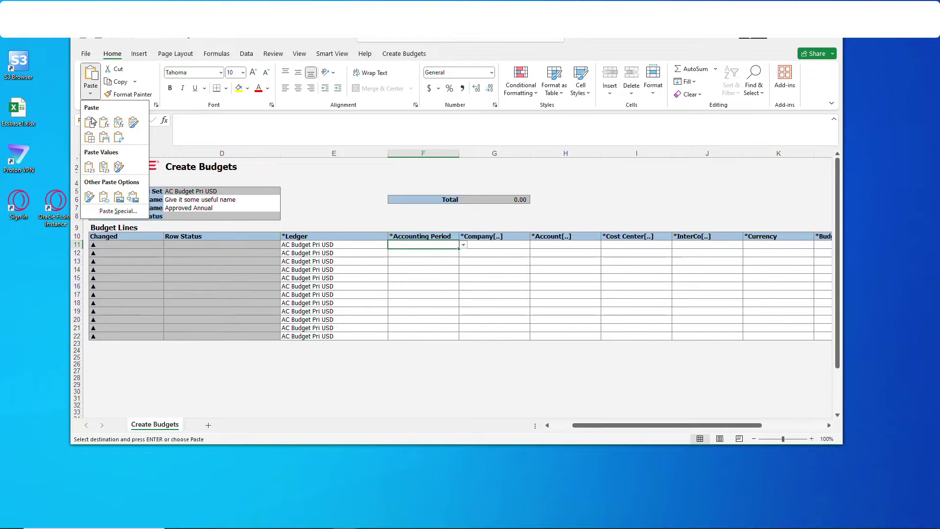
pyautogui.click(108, 129)
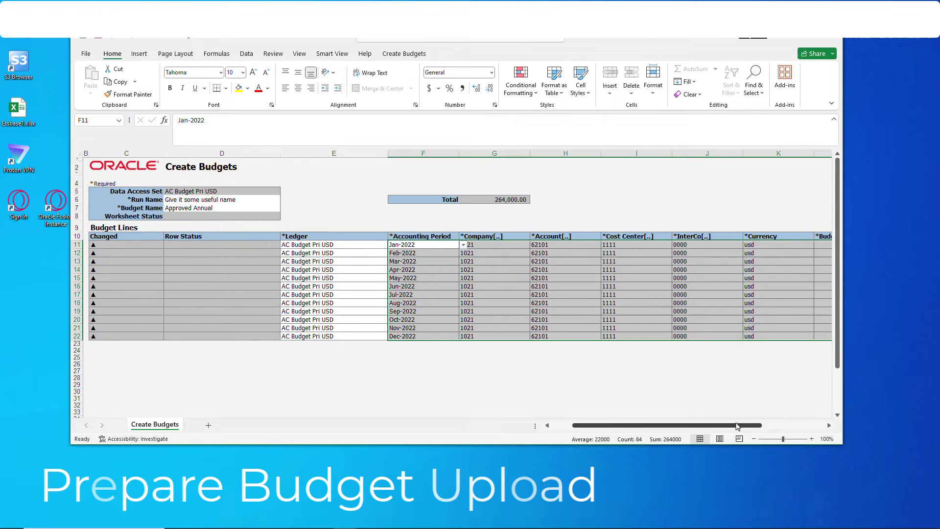
pyautogui.click(463, 244)
pyautogui.click(362, 252)
pyautogui.click(463, 253)
pyautogui.click(362, 260)
pyautogui.click(463, 261)
pyautogui.click(362, 268)
pyautogui.click(463, 270)
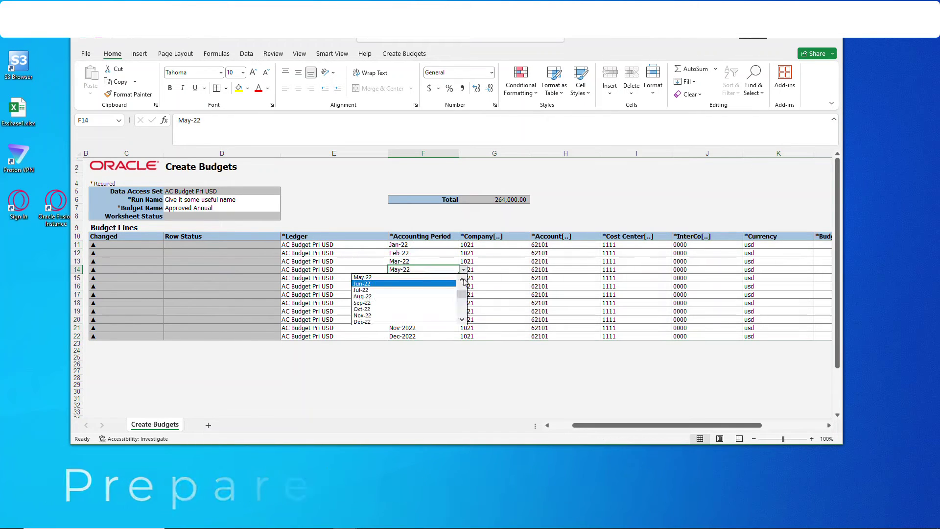
pyautogui.click(463, 280)
pyautogui.click(362, 278)
pyautogui.click(464, 278)
pyautogui.click(362, 285)
pyautogui.click(464, 294)
pyautogui.click(463, 311)
pyautogui.click(463, 319)
pyautogui.click(463, 327)
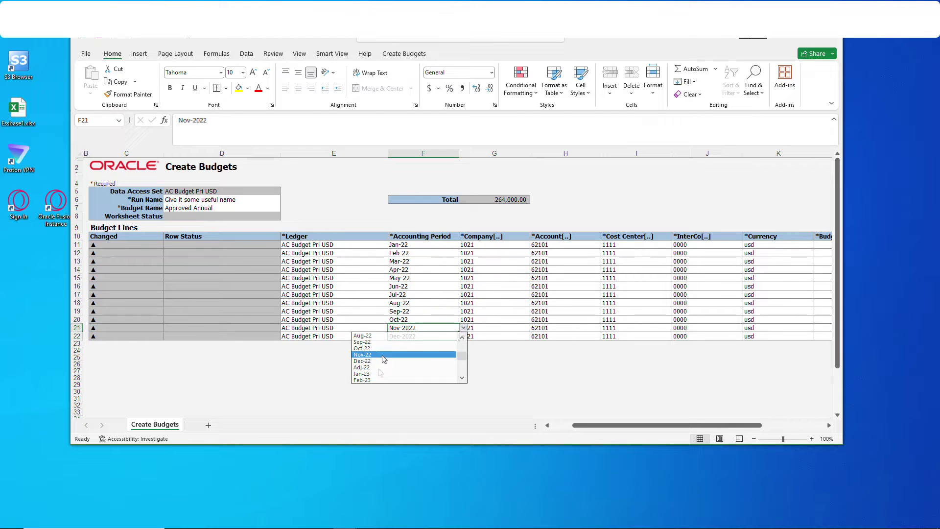
pyautogui.click(383, 354)
pyautogui.click(463, 336)
pyautogui.click(395, 358)
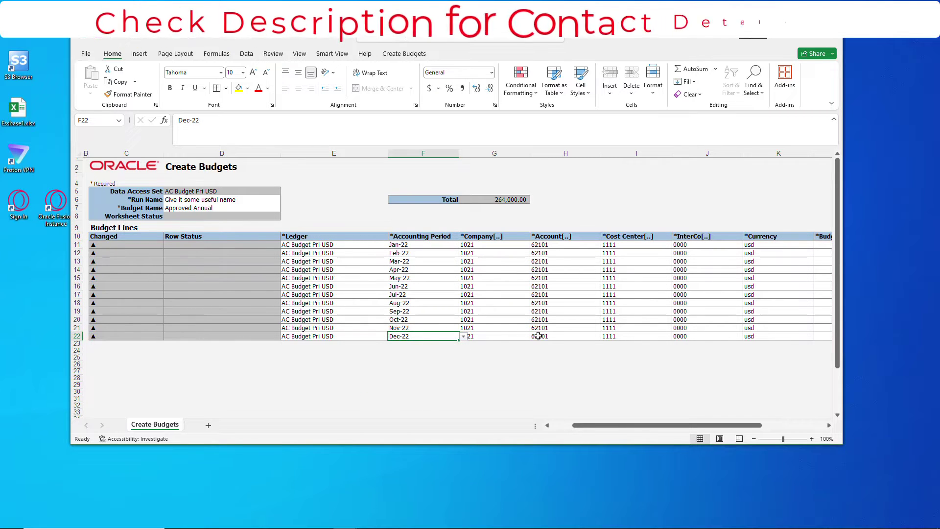
pyautogui.click(485, 247)
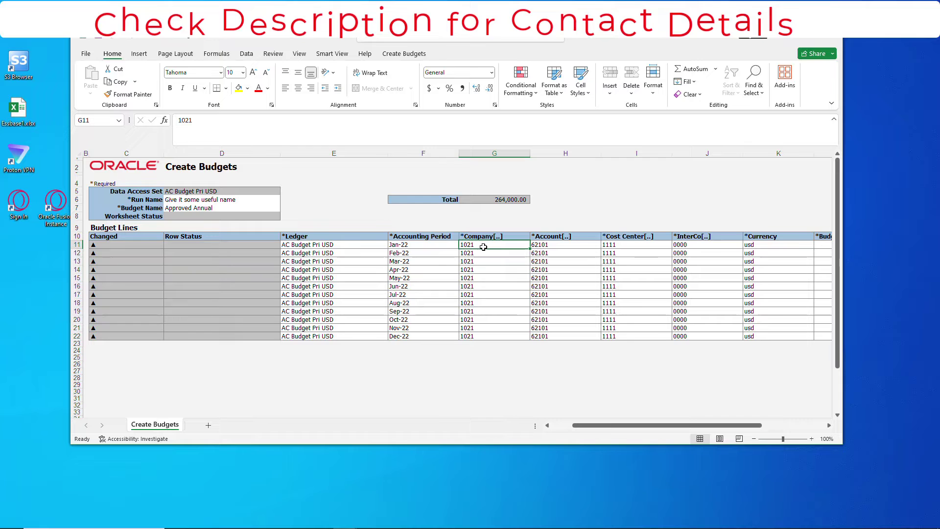
pyautogui.press('Right')
pyautogui.press('Right')
pyautogui.press('Right')
pyautogui.press('Right')
pyautogui.press('Right')
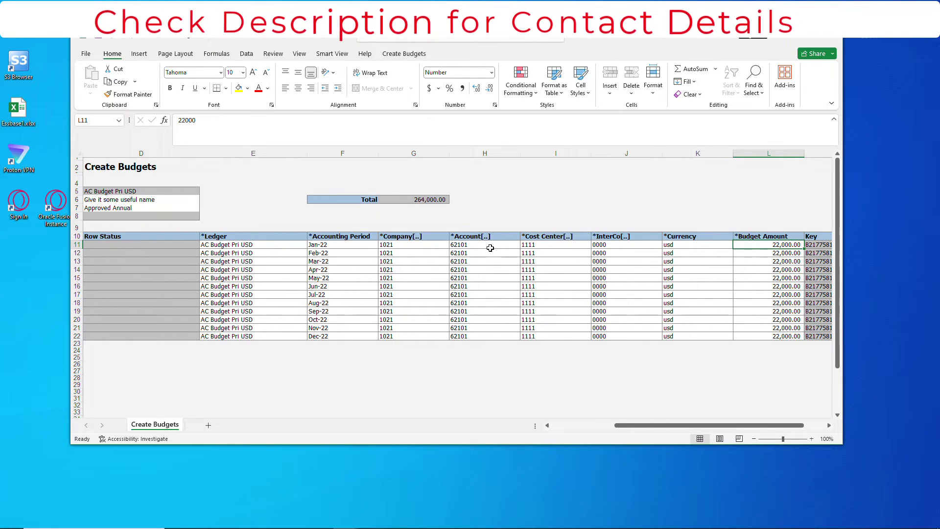
pyautogui.press('Left')
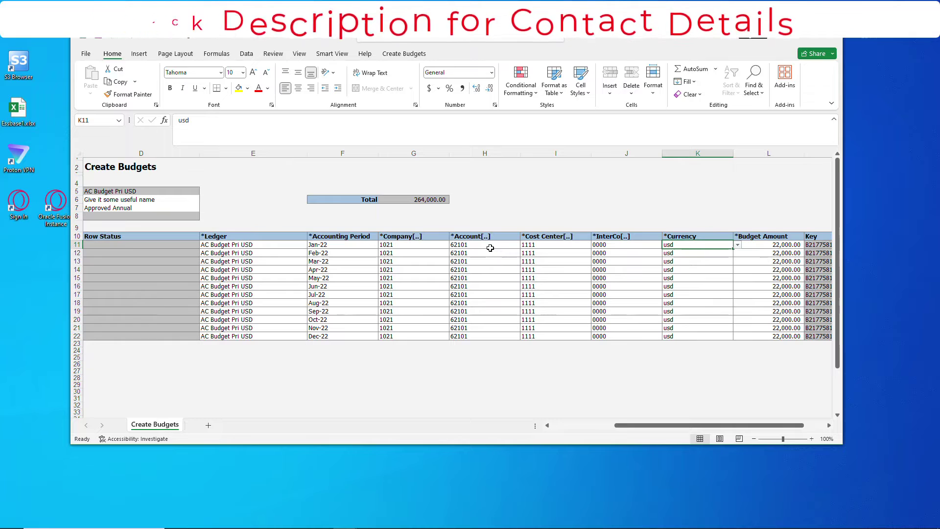
pyautogui.moveTo(753, 247); pyautogui.dragTo(744, 338)
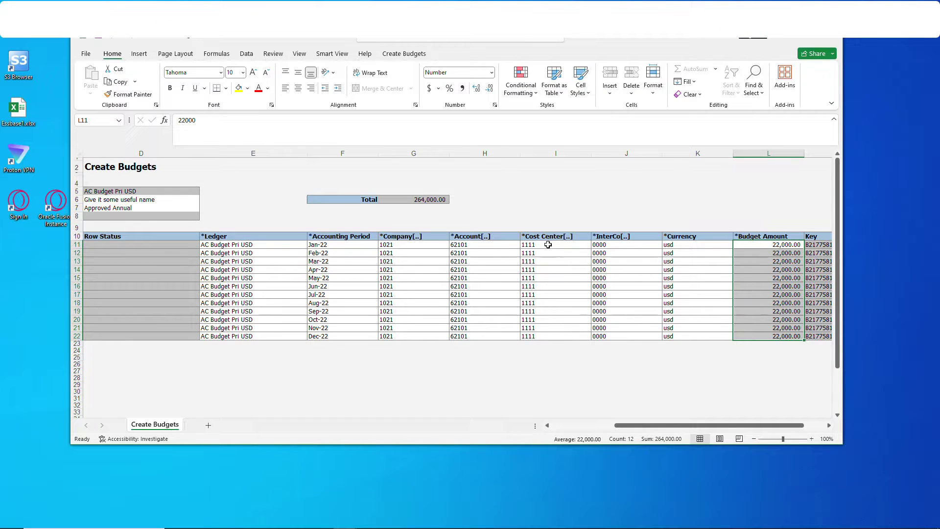
pyautogui.moveTo(548, 244); pyautogui.dragTo(533, 336)
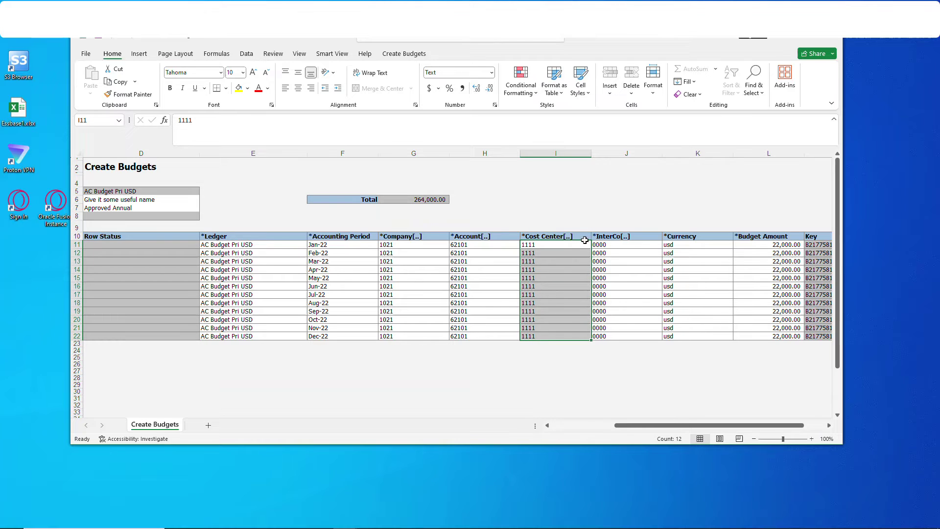
pyautogui.click(570, 244)
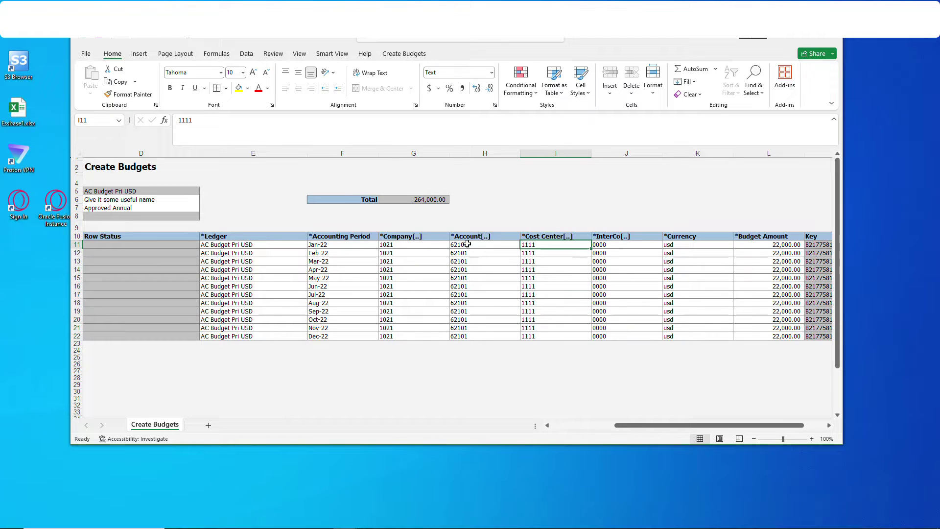
pyautogui.click(433, 249)
pyautogui.click(360, 248)
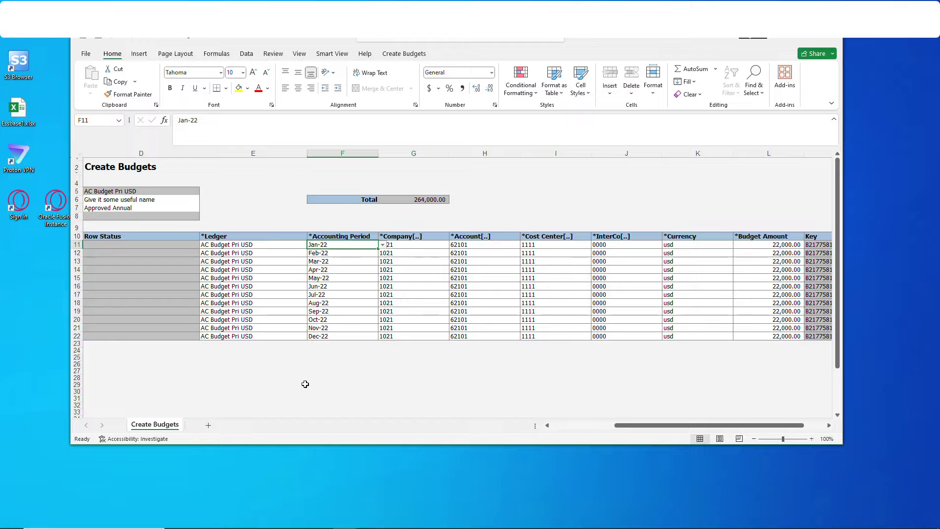
# Check the D6 run name and 264,000.00 total, then submit the twelve Approved Annual lines.
pyautogui.click(573, 426)
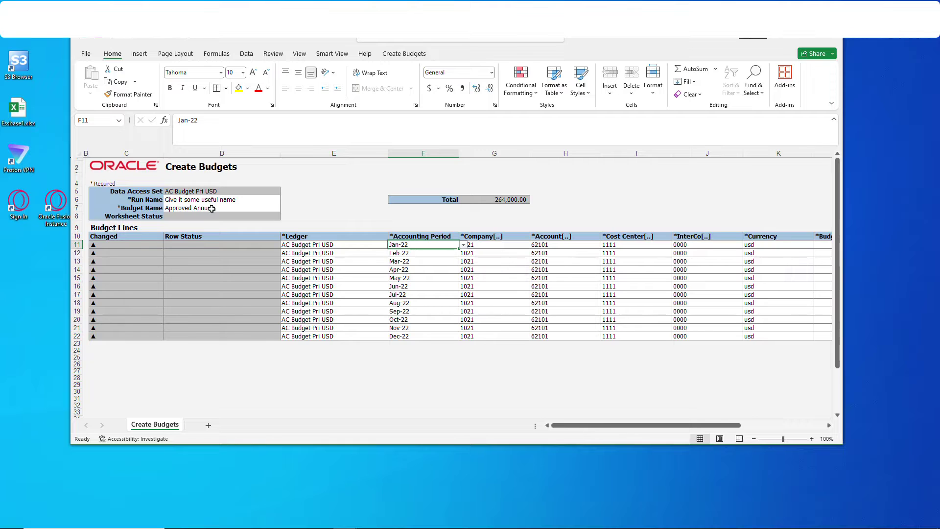
pyautogui.click(196, 200)
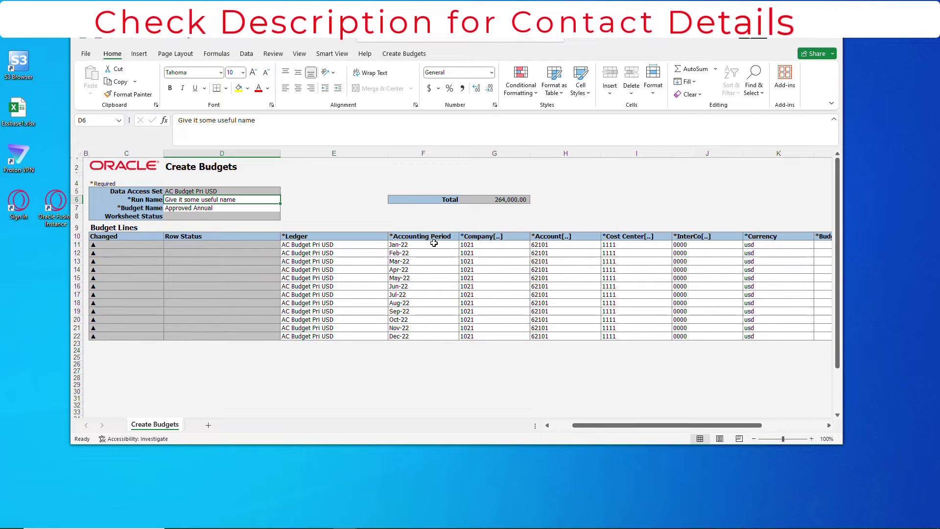
pyautogui.click(506, 198)
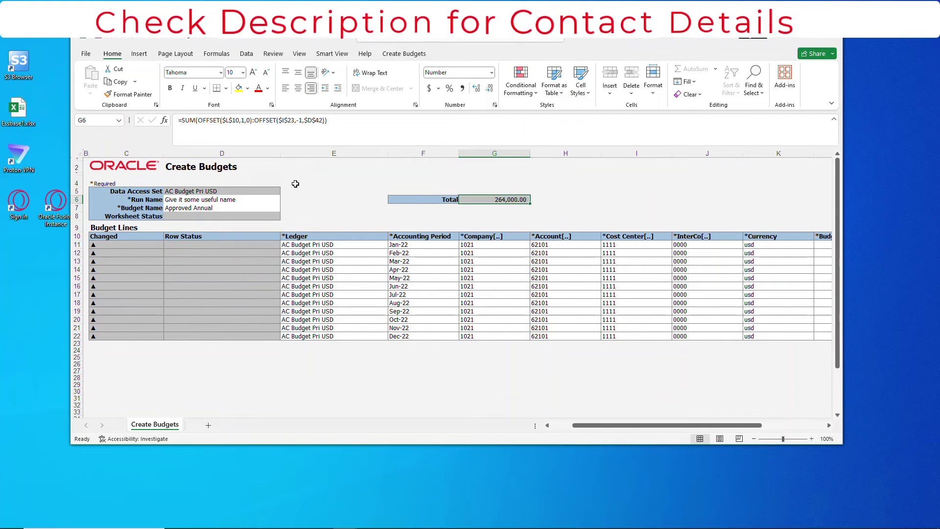
pyautogui.click(404, 54)
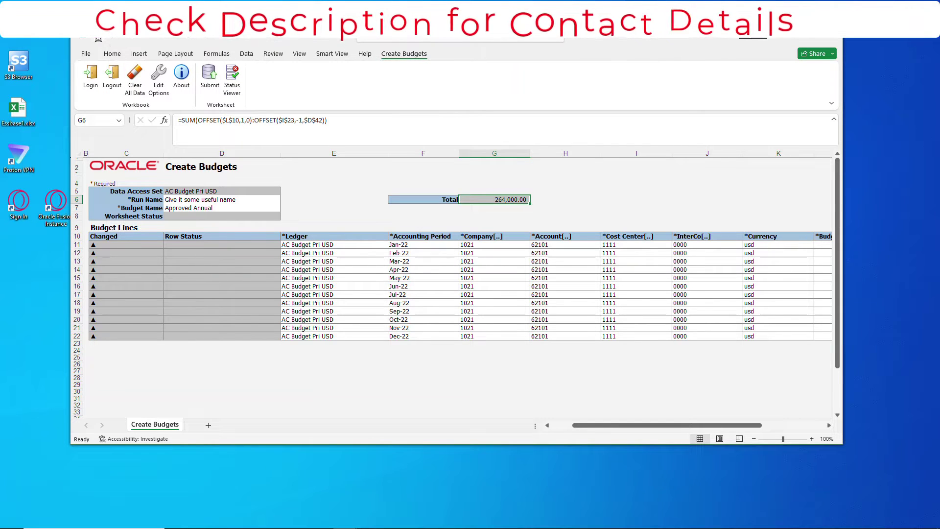
pyautogui.click(209, 76)
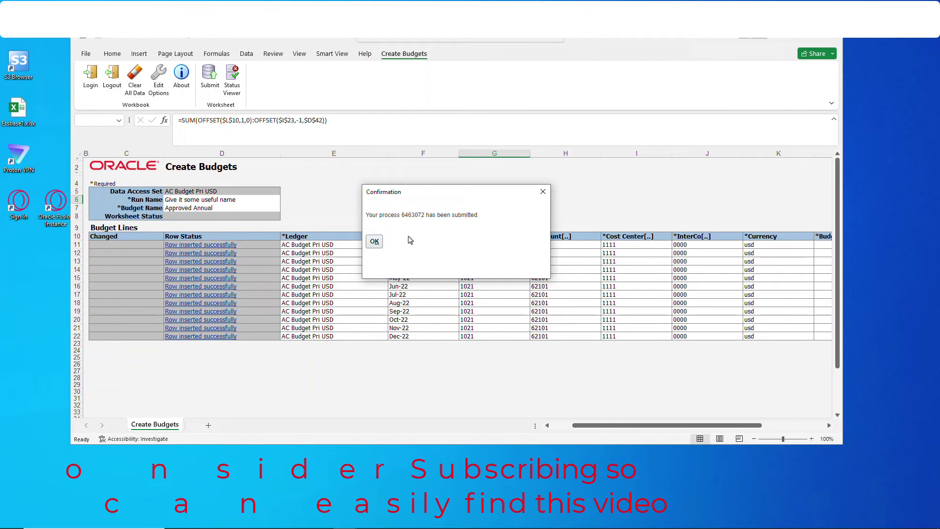
# Dismiss the submission confirmation and confirm Status Viewer reports no errors for all twelve budget rows.
pyautogui.click(374, 241)
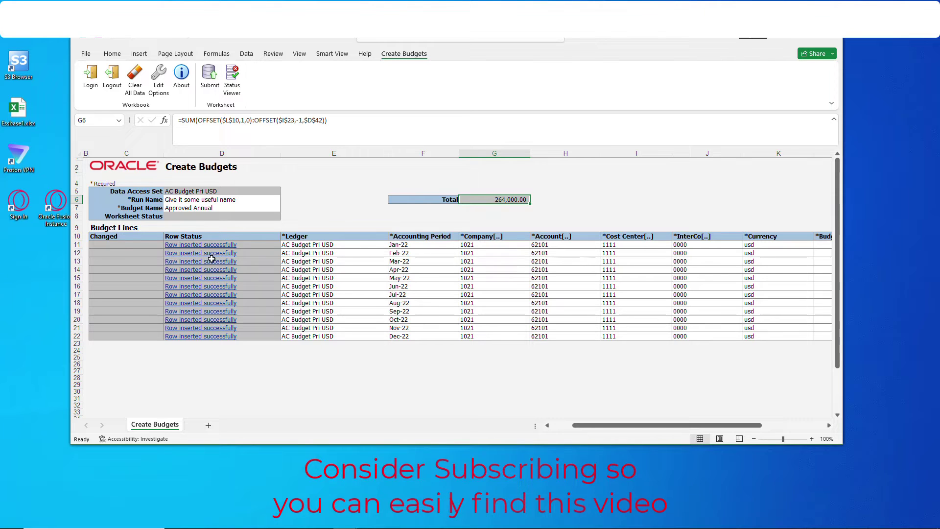
pyautogui.moveTo(211, 244); pyautogui.dragTo(216, 336)
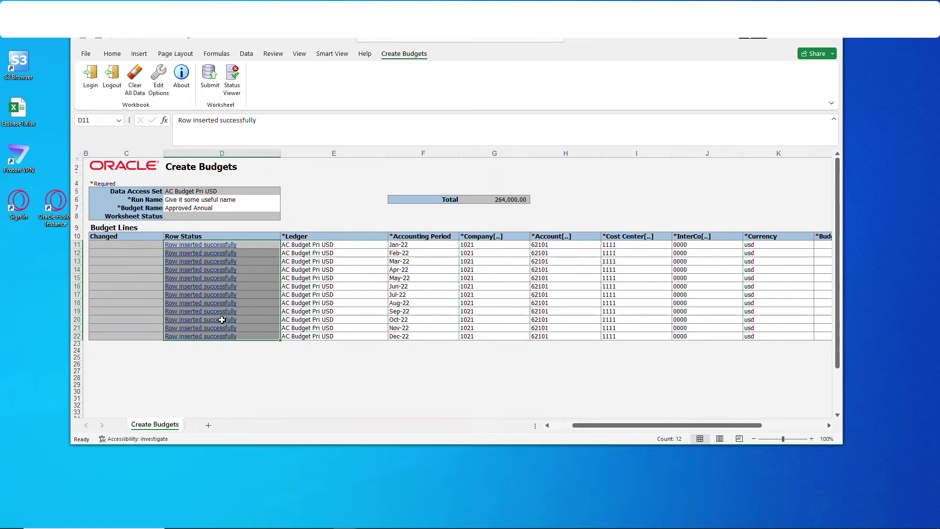
pyautogui.click(233, 80)
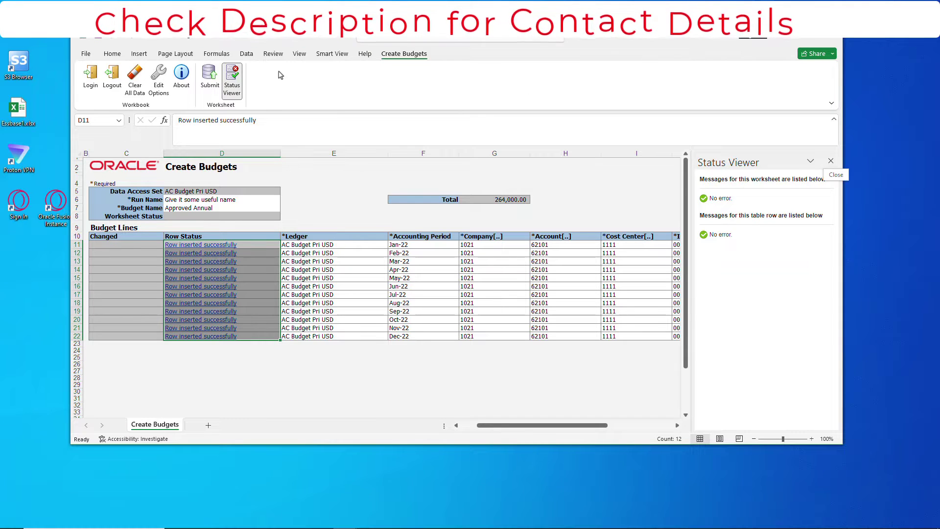
pyautogui.click(233, 79)
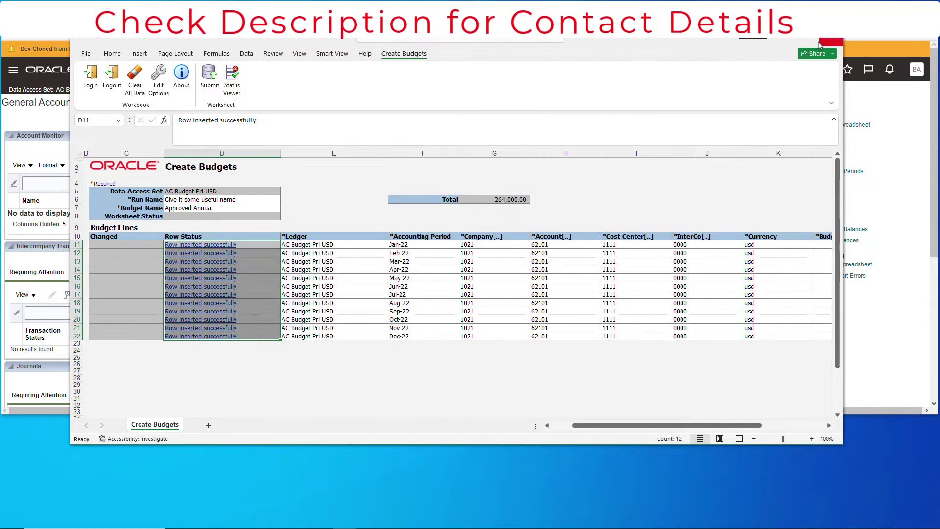
# Bring up Oracle's Inquire on Detail Balances with periods Jan-22 through Dec-22.
pyautogui.click(783, 37)
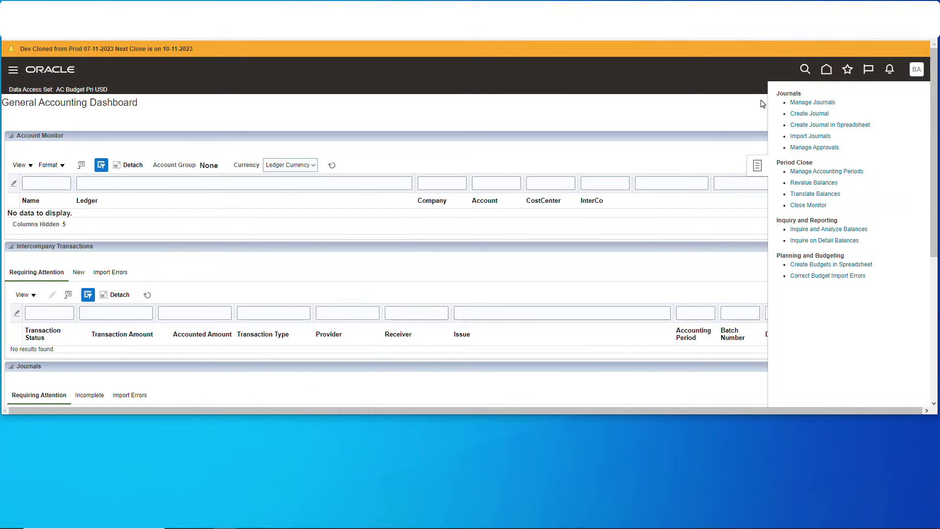
pyautogui.click(696, 108)
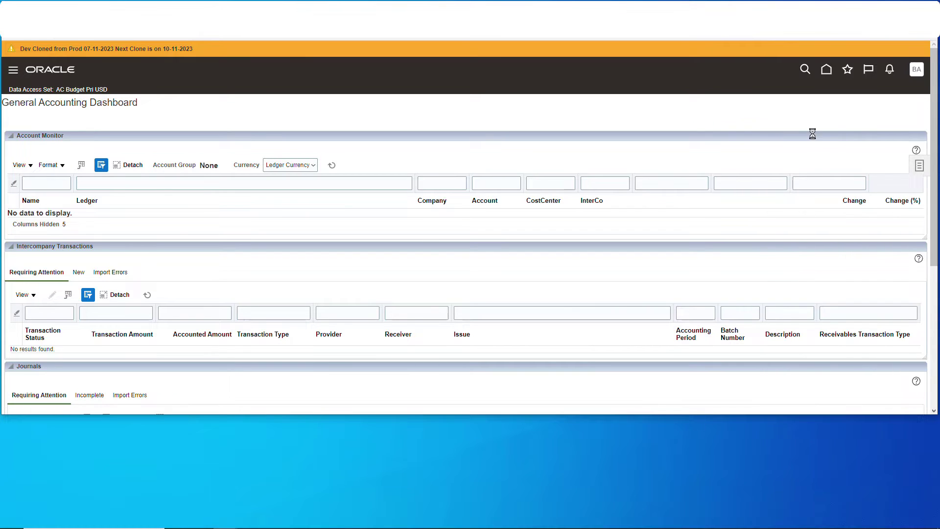
pyautogui.click(920, 166)
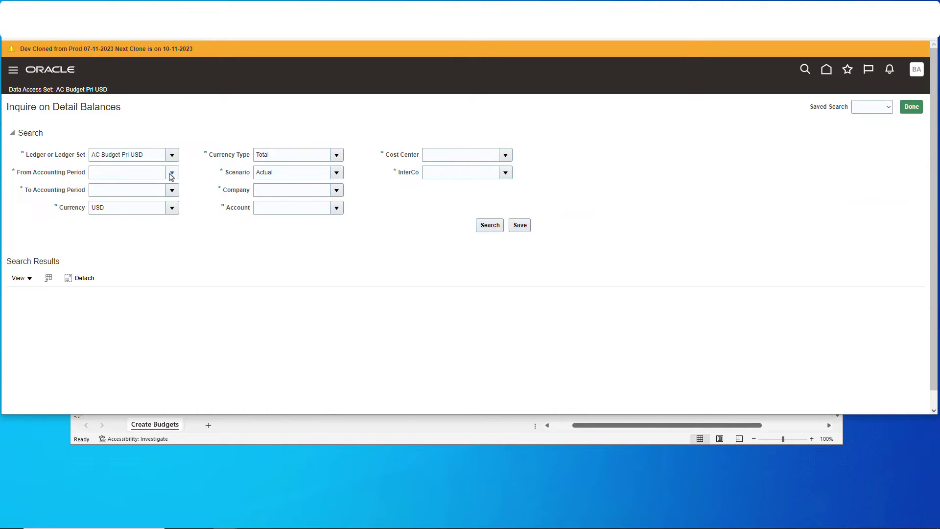
pyautogui.click(172, 172)
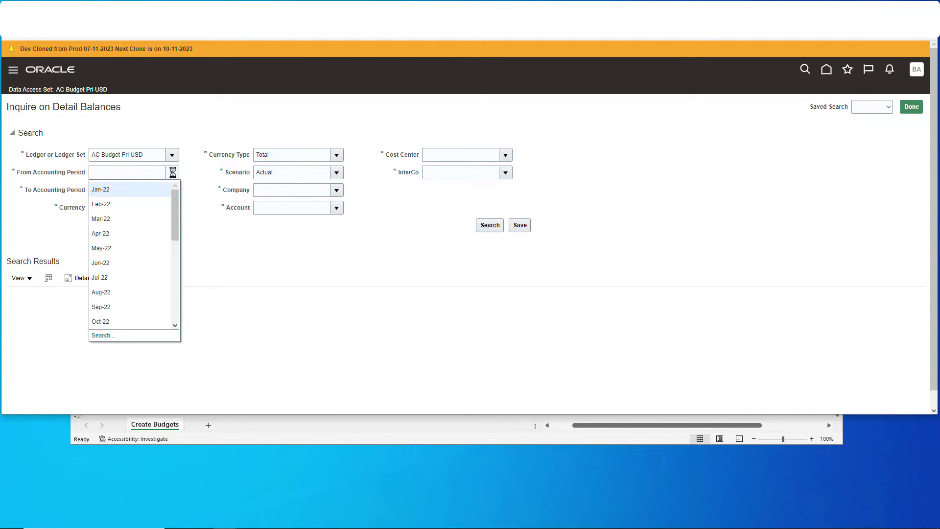
pyautogui.click(142, 191)
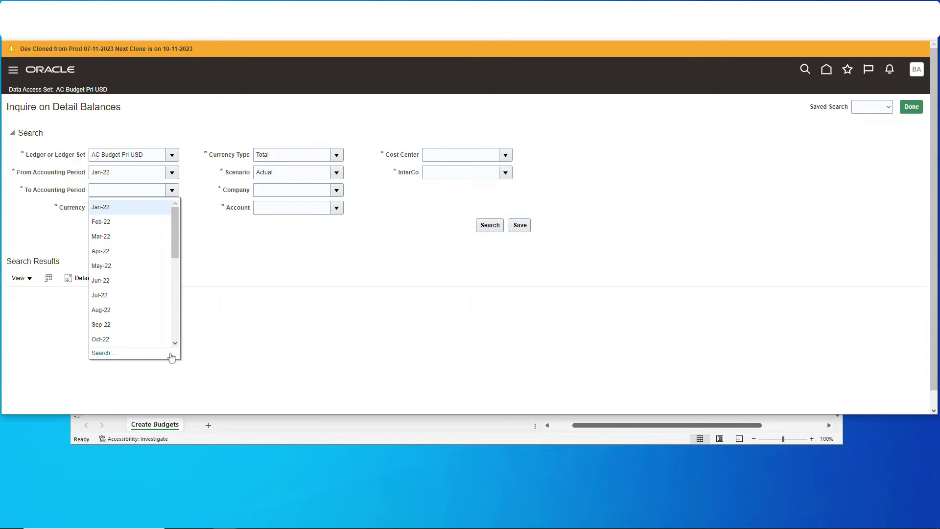
pyautogui.click(124, 311)
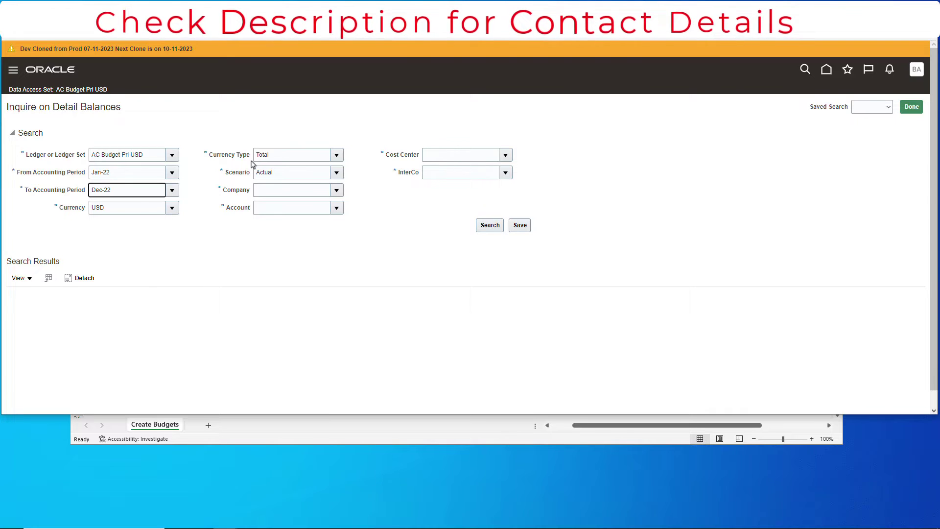
# Set the scenario to Approved Annual and select all company, account, cost center and InterCo values.
pyautogui.doubleClick(319, 172)
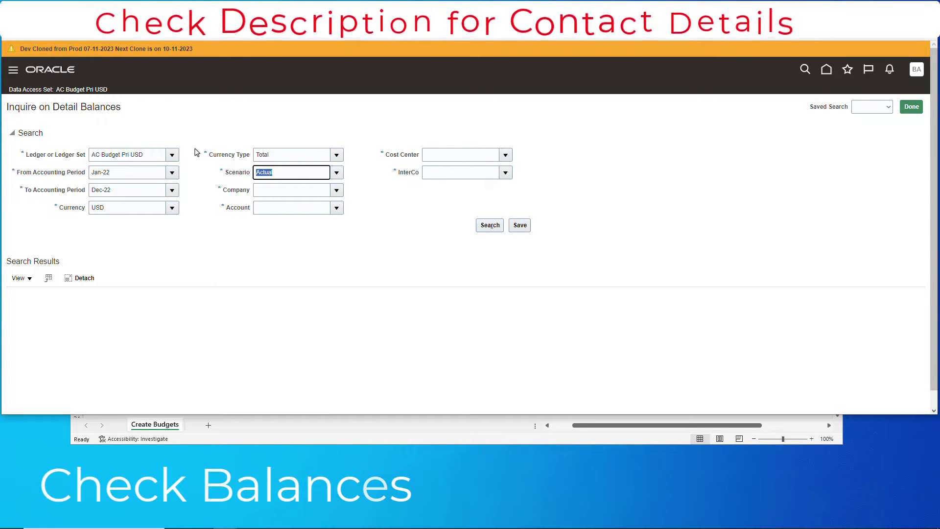
pyautogui.write('App')
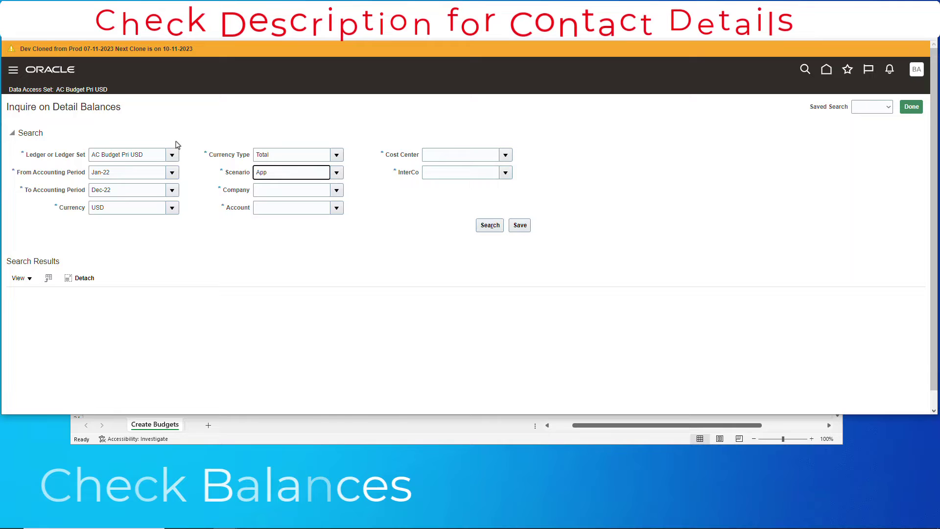
pyautogui.press('Tab')
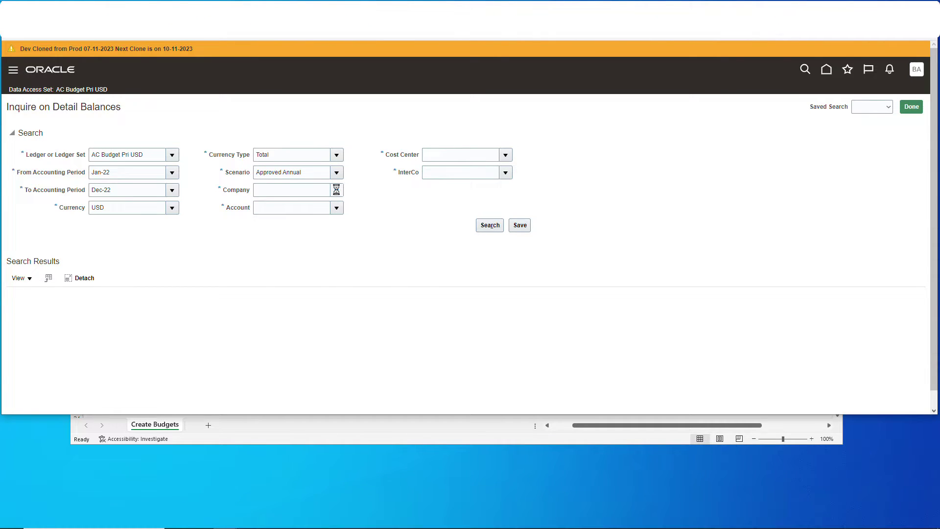
pyautogui.click(337, 191)
pyautogui.click(326, 221)
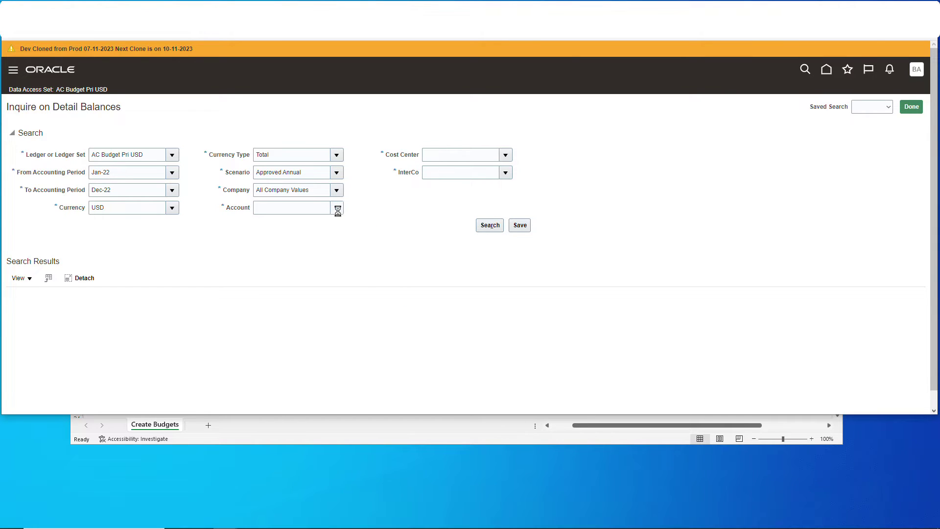
pyautogui.click(336, 207)
pyautogui.click(504, 155)
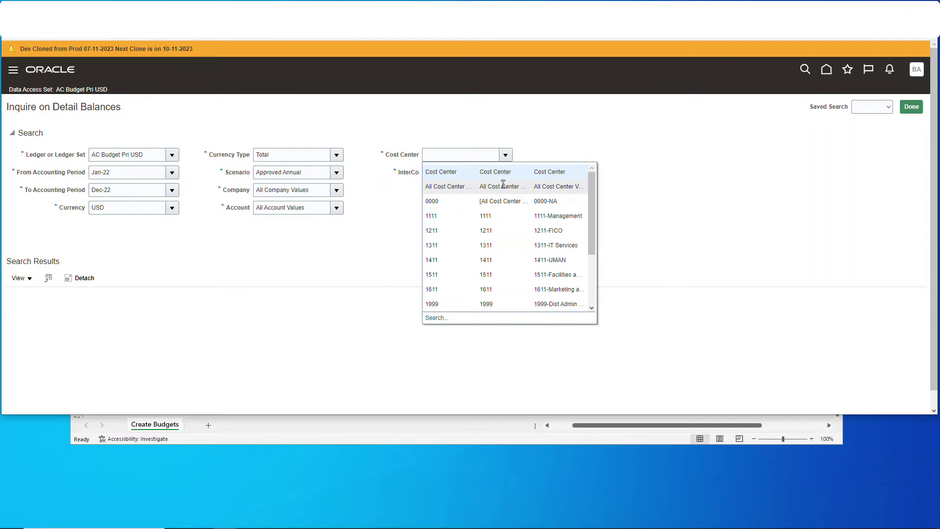
pyautogui.click(505, 186)
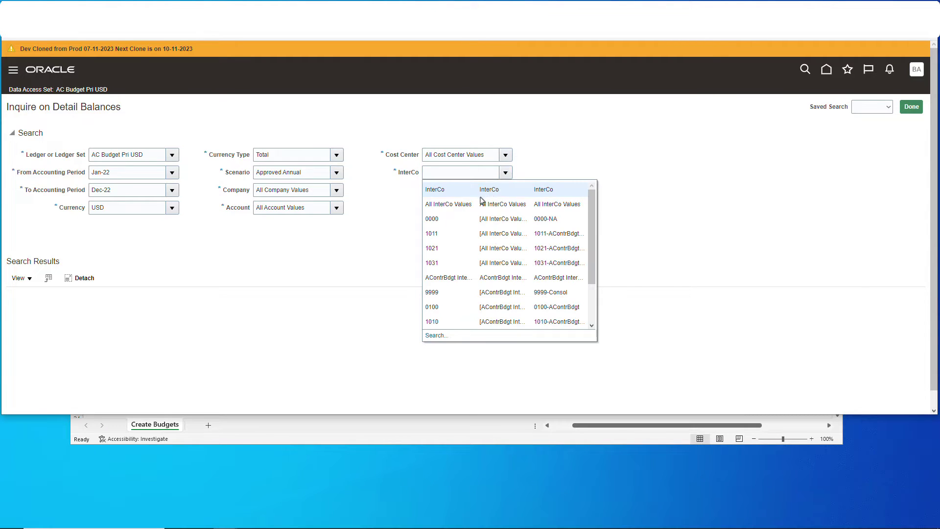
pyautogui.click(479, 207)
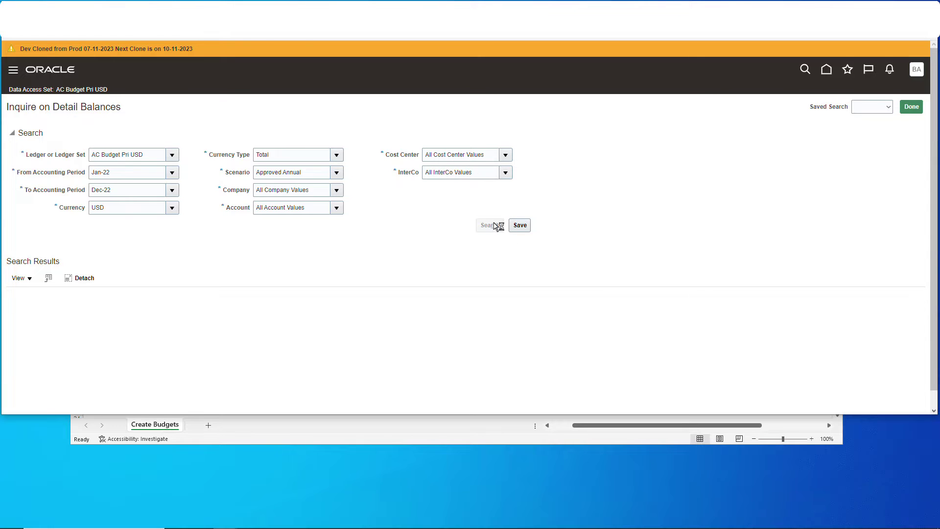
# Review the Jan-22 to Dec-22 balances, each showing 22,000 activity and ending at 264,000.
pyautogui.scroll(-3, 584, 239)
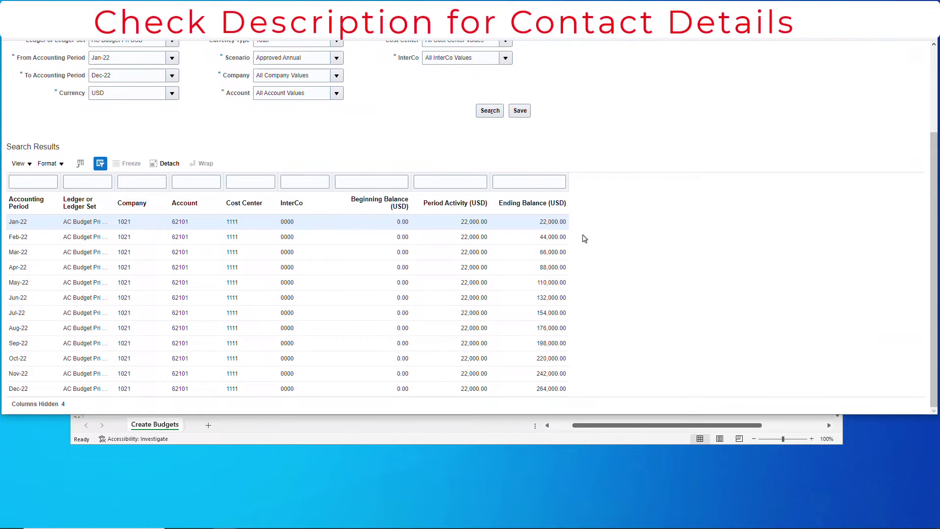
pyautogui.scroll(3, 582, 238)
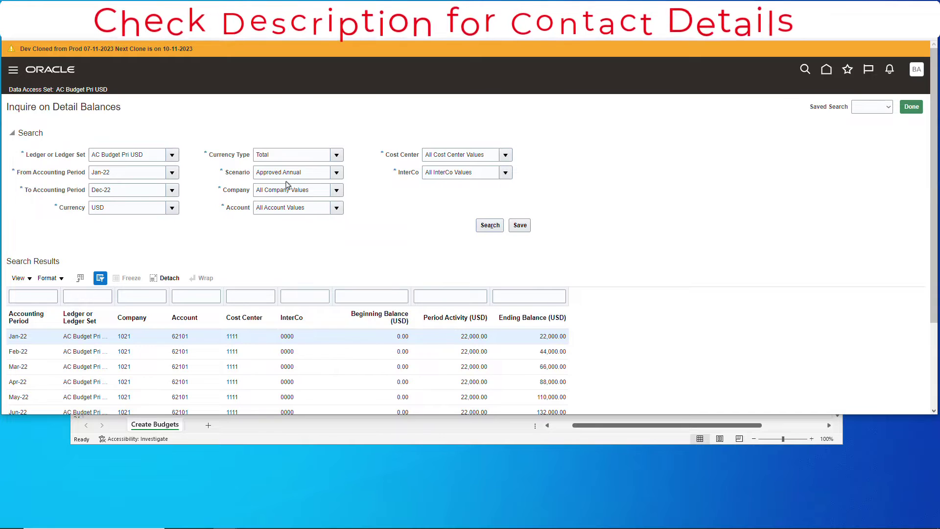
pyautogui.scroll(-3, 621, 237)
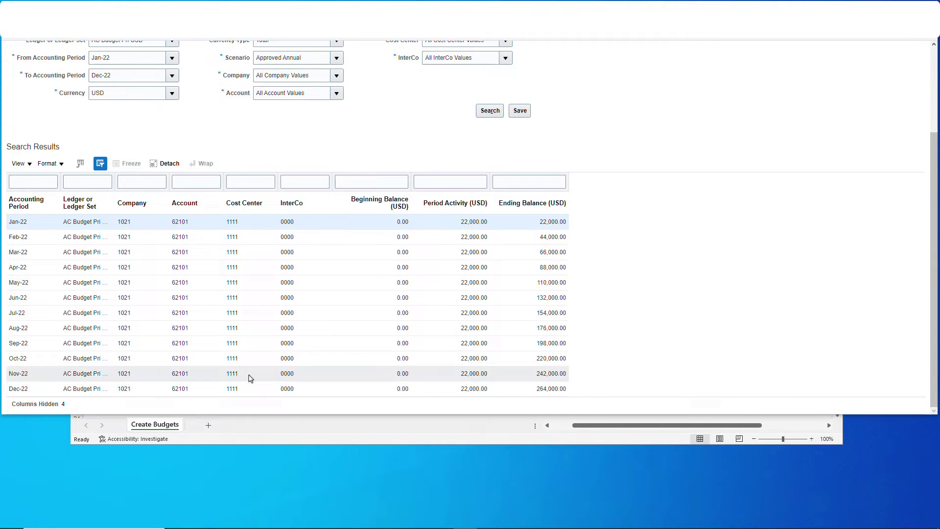
pyautogui.click(320, 424)
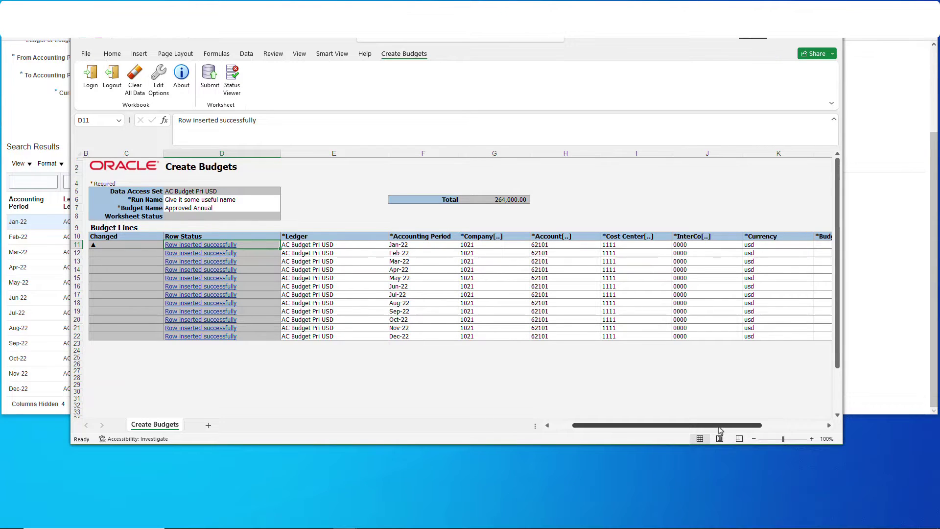
pyautogui.moveTo(721, 429); pyautogui.dragTo(587, 425)
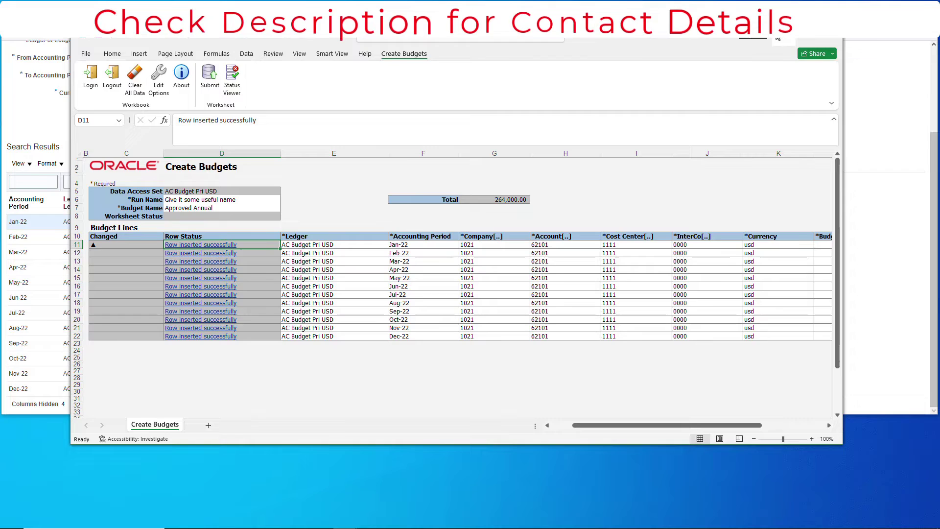
pyautogui.click(785, 30)
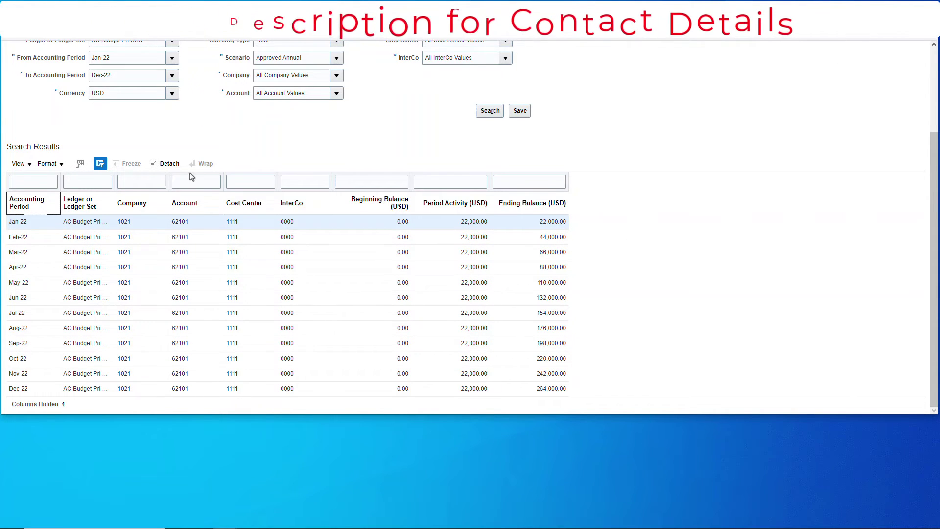
# Scroll to the top of the detail balances page and finish with Done.
pyautogui.scroll(3, 175, 130)
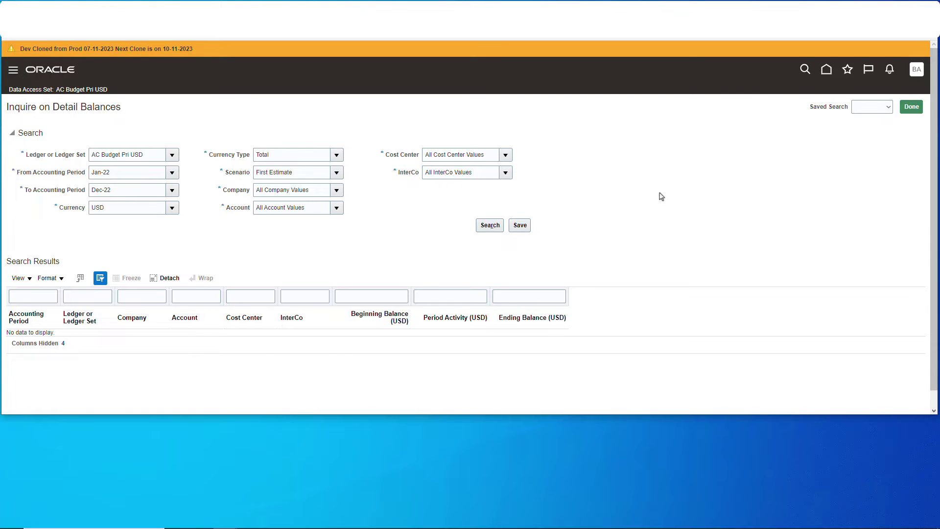
pyautogui.click(912, 107)
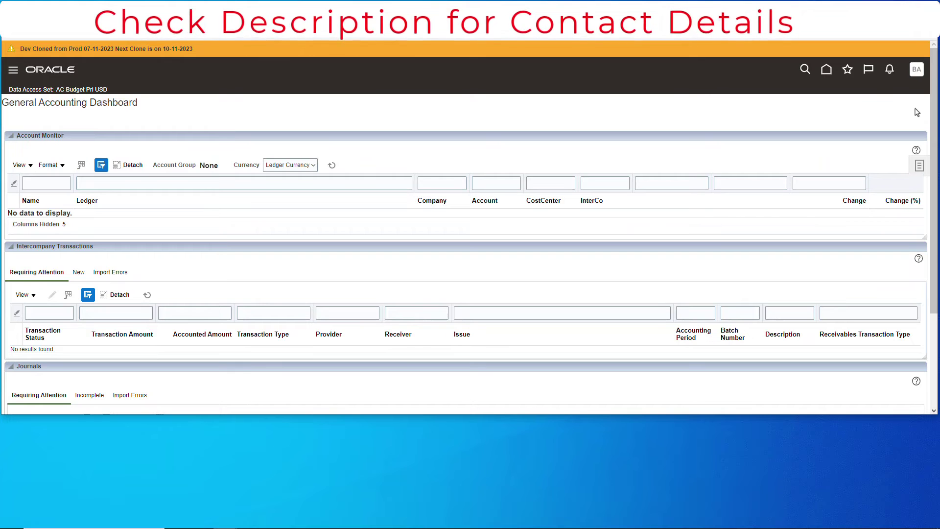
# Name the run First Estimate Run and choose First Estimate as the budget name.
pyautogui.click(826, 69)
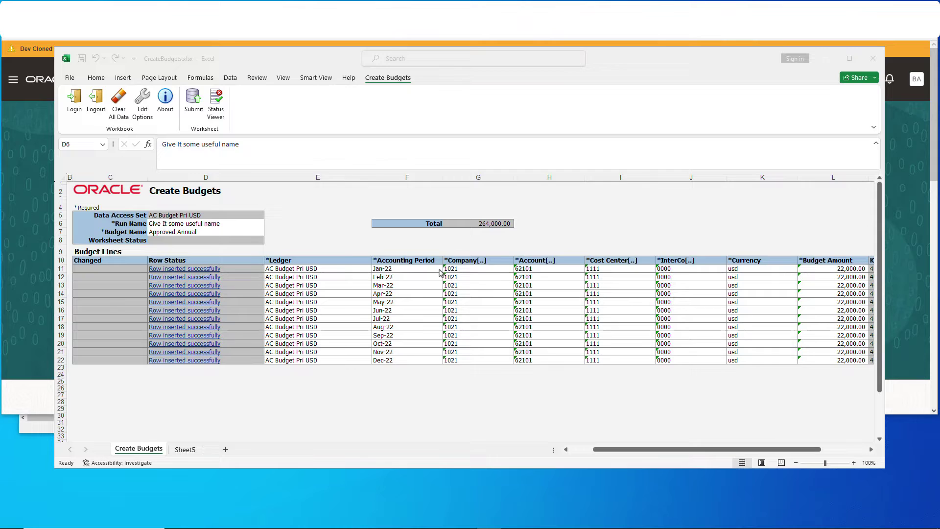
pyautogui.click(217, 225)
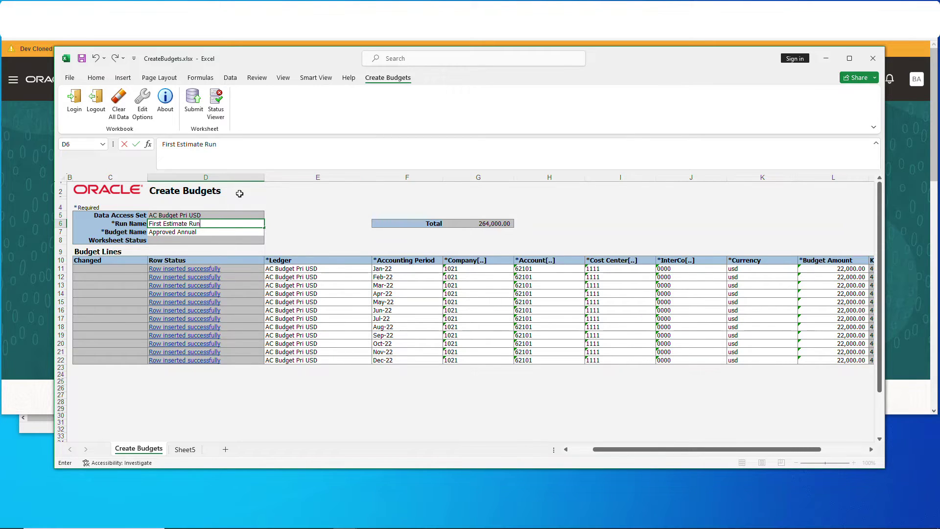
pyautogui.press('Tab')
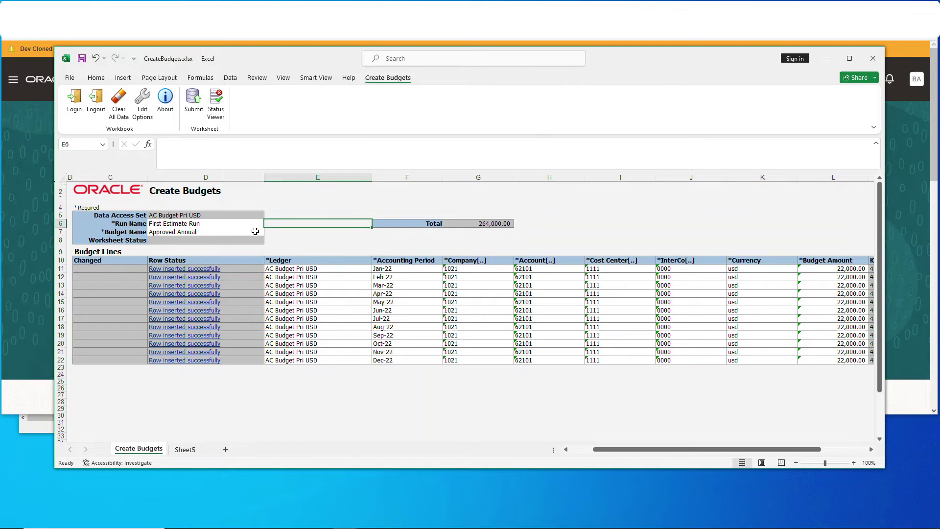
pyautogui.click(256, 231)
pyautogui.click(269, 233)
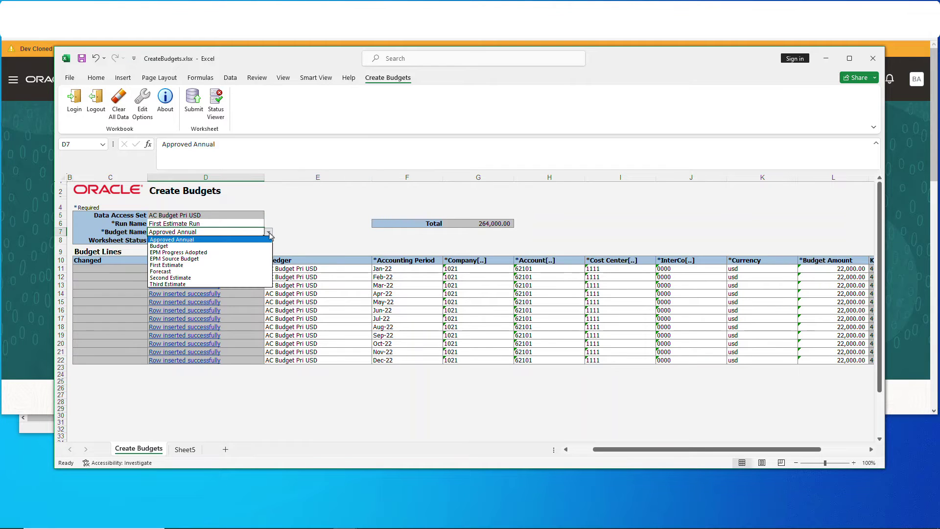
pyautogui.click(188, 265)
# Flag all twelve budget lines as changed and inspect the Budget Amount formula in L11.
pyautogui.click(107, 272)
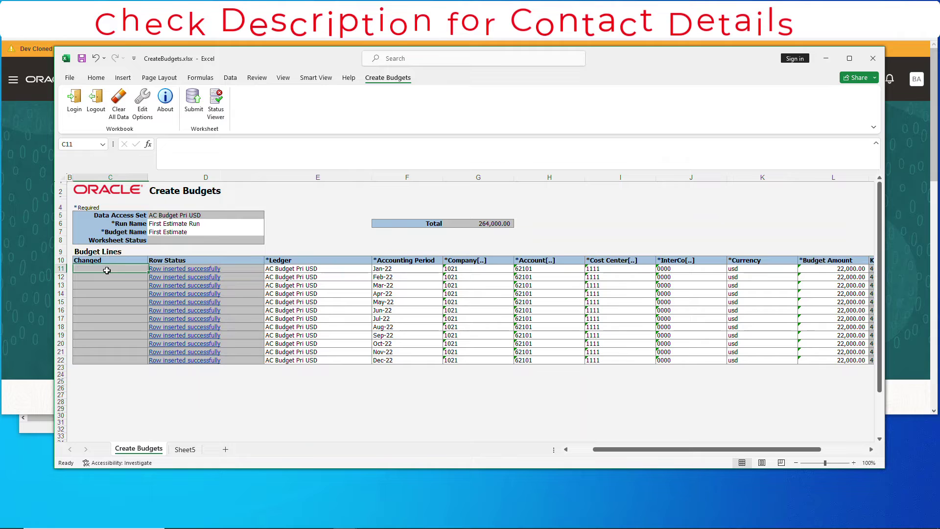
pyautogui.moveTo(141, 272); pyautogui.dragTo(147, 367)
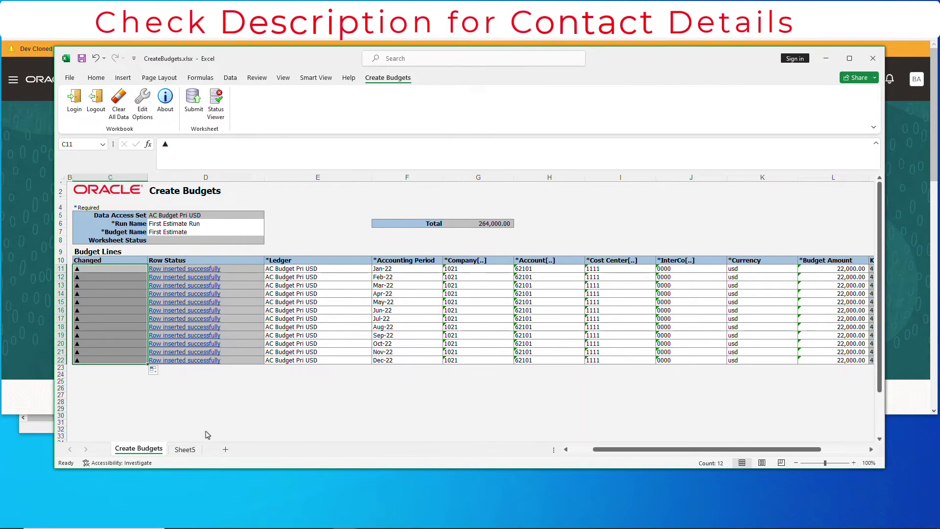
pyautogui.click(835, 273)
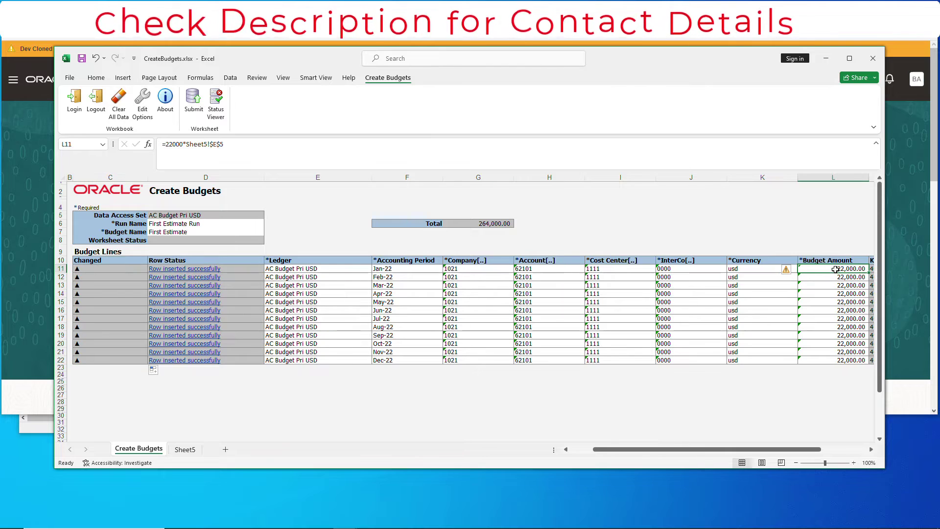
# Set the Sheet5 multiplier to 1.25 and submit the First Estimate lines (27,500 monthly, 330,000 total).
pyautogui.click(189, 449)
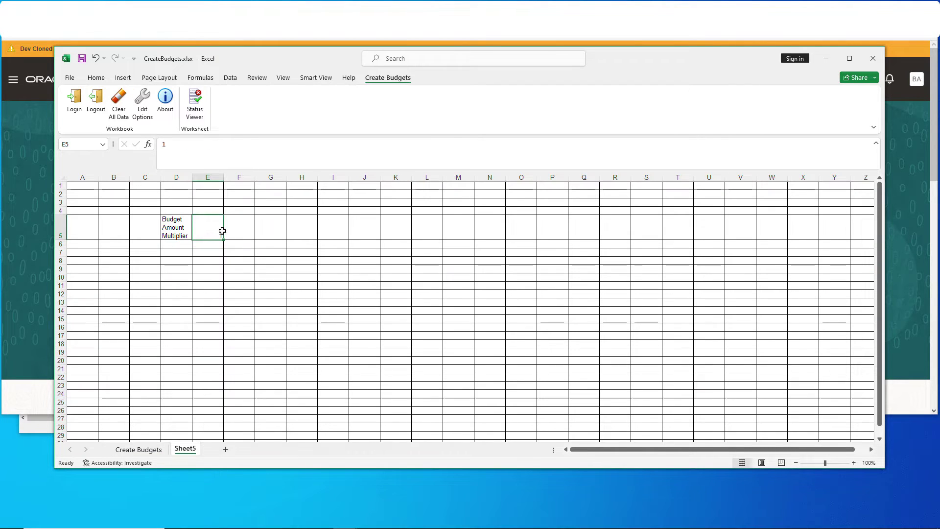
pyautogui.write('1.25')
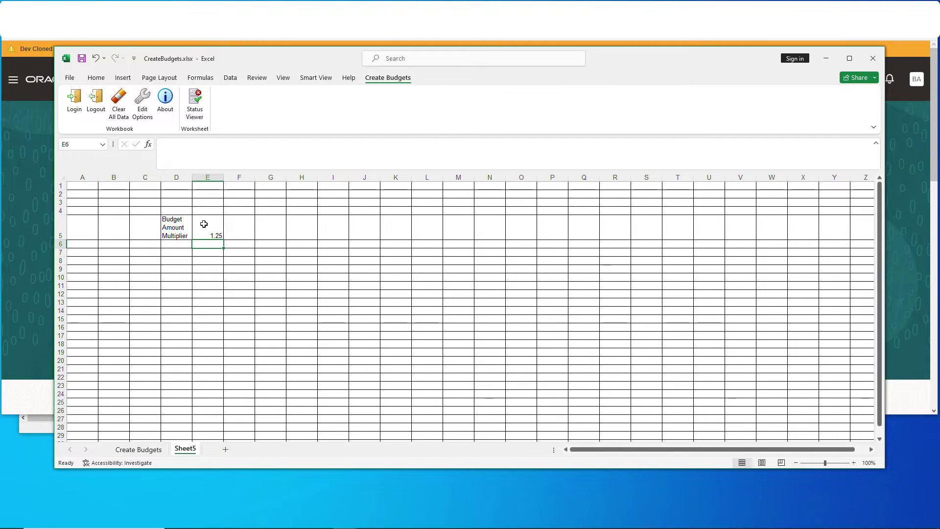
pyautogui.click(159, 452)
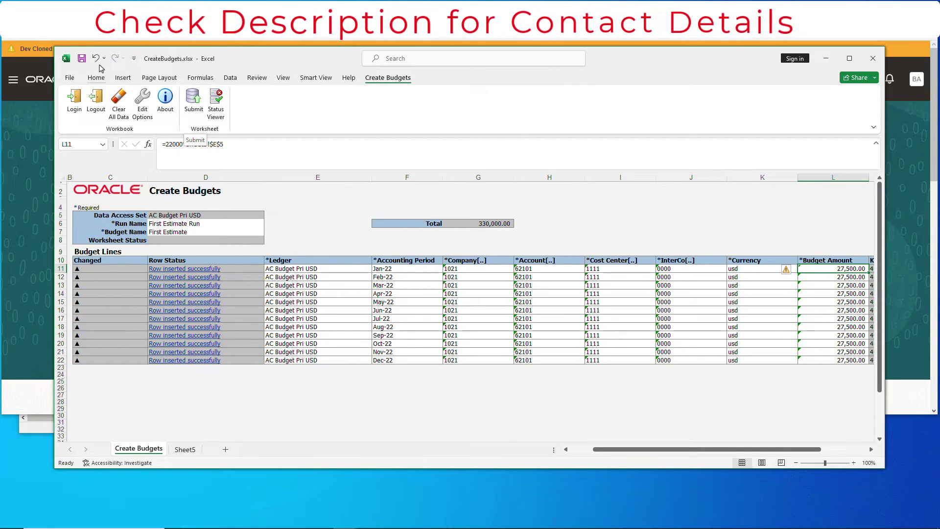
pyautogui.click(194, 100)
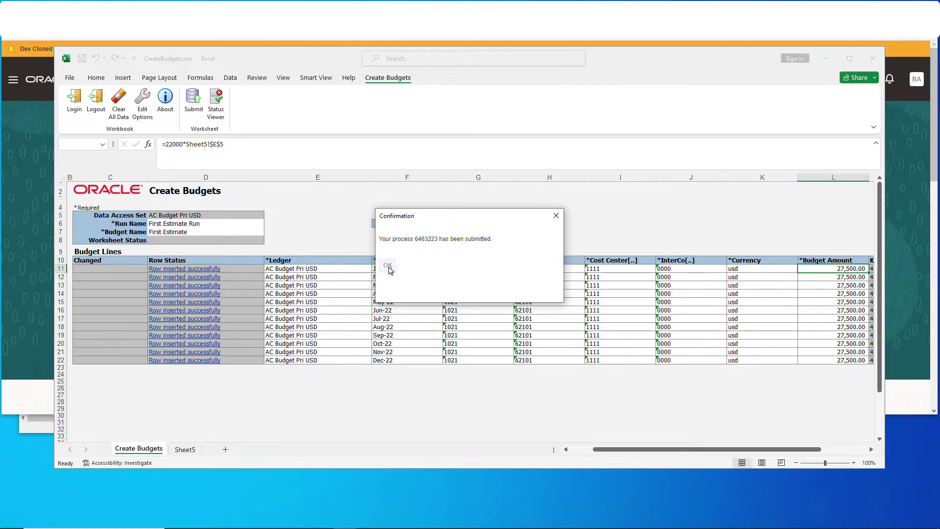
# Set run name Second Estimate Run, budget name Second Estimate, and flag the first line in C11.
pyautogui.click(388, 265)
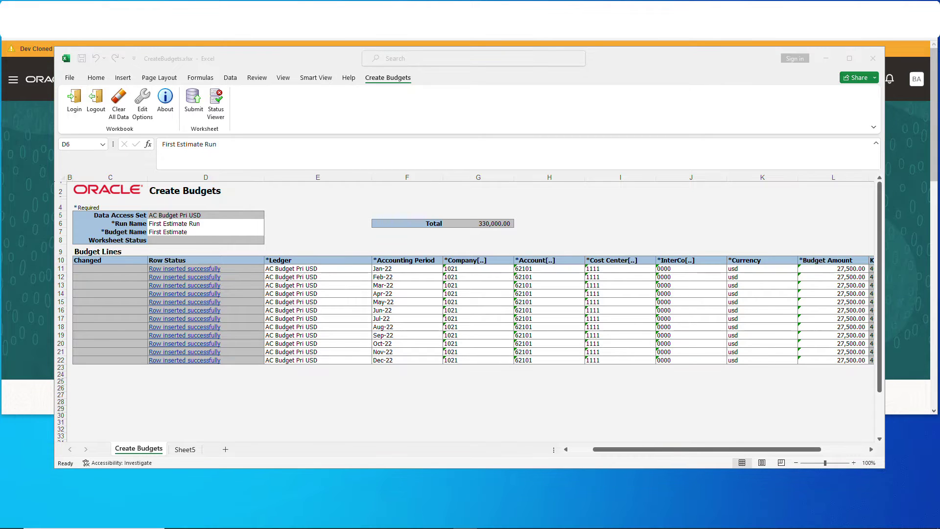
pyautogui.click(215, 226)
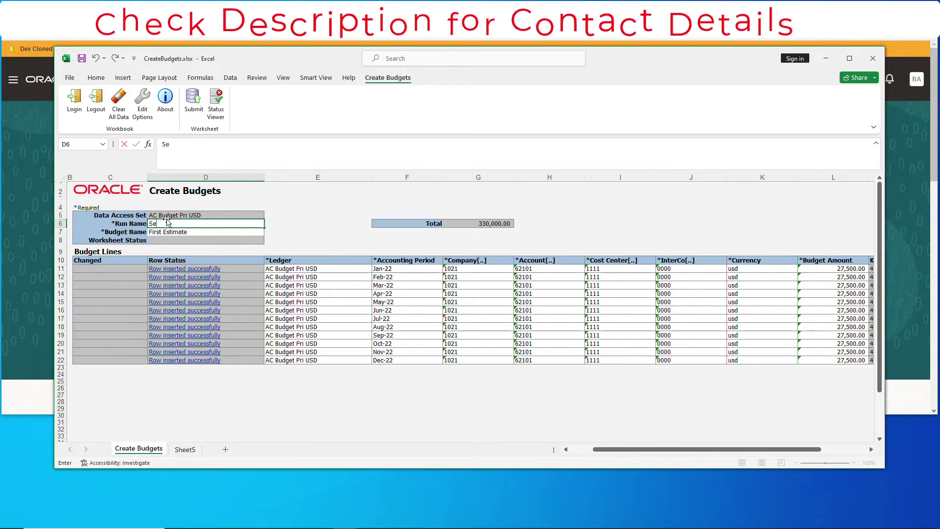
pyautogui.write('Second Est')
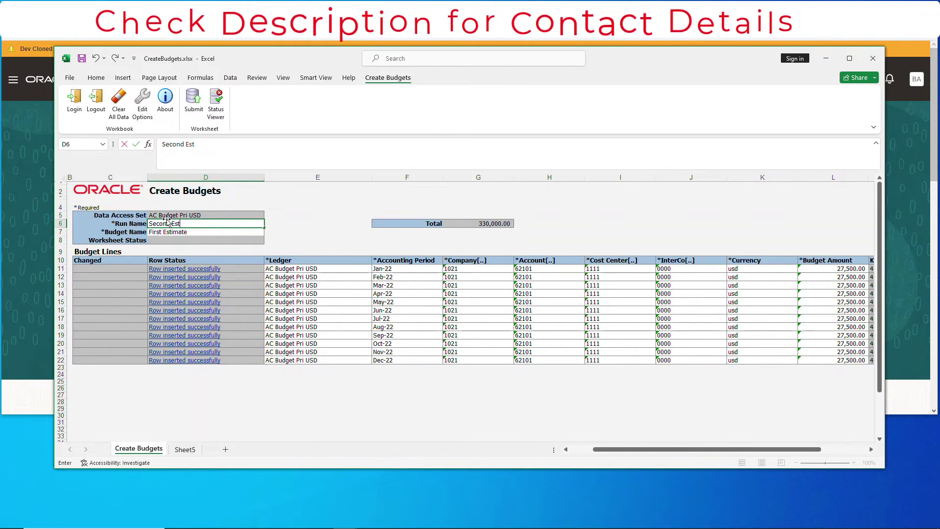
pyautogui.write('imate Run')
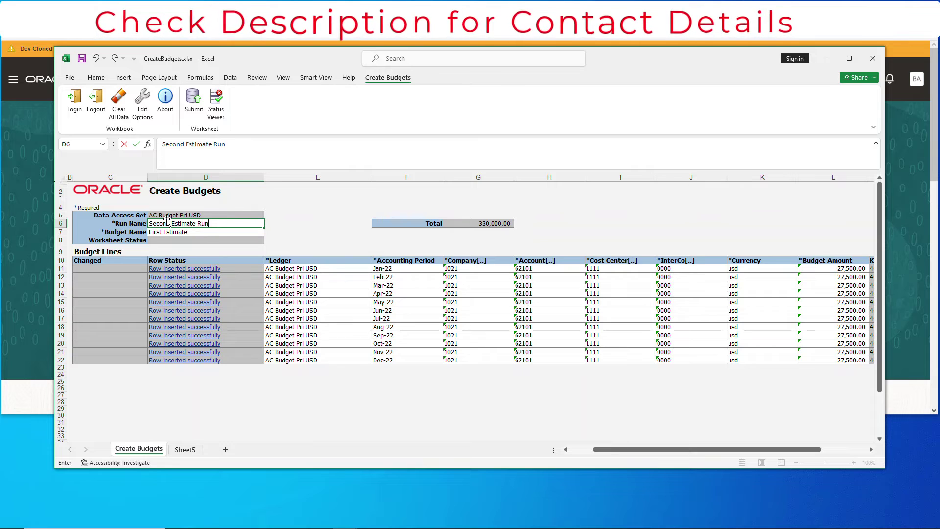
pyautogui.press('Return')
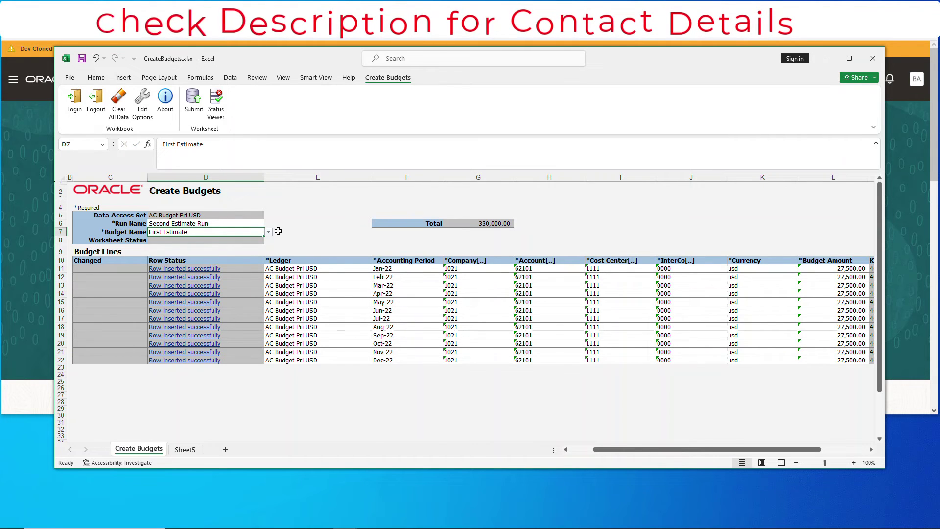
pyautogui.click(269, 233)
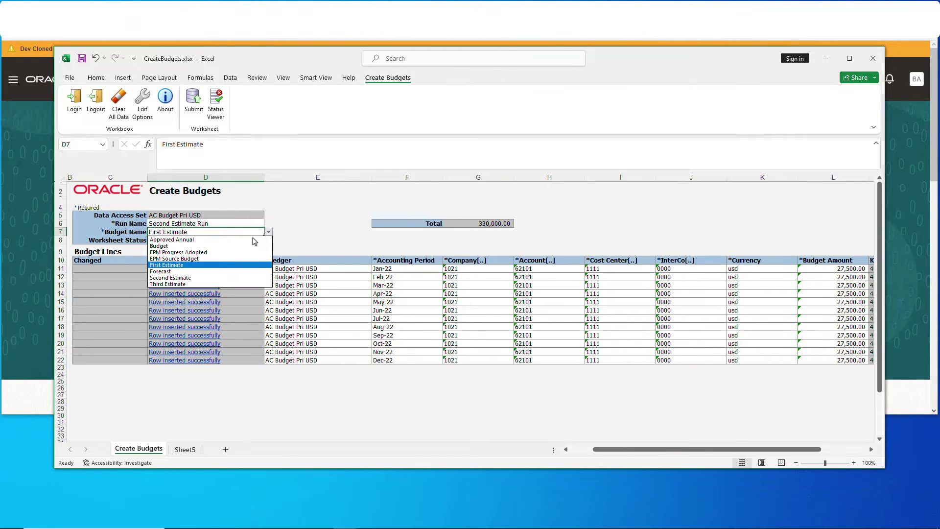
pyautogui.click(193, 278)
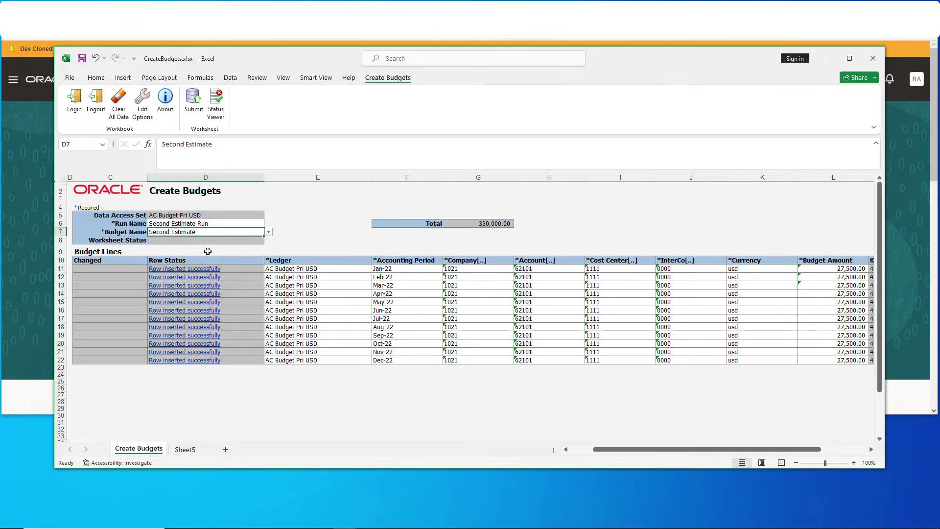
pyautogui.click(135, 268)
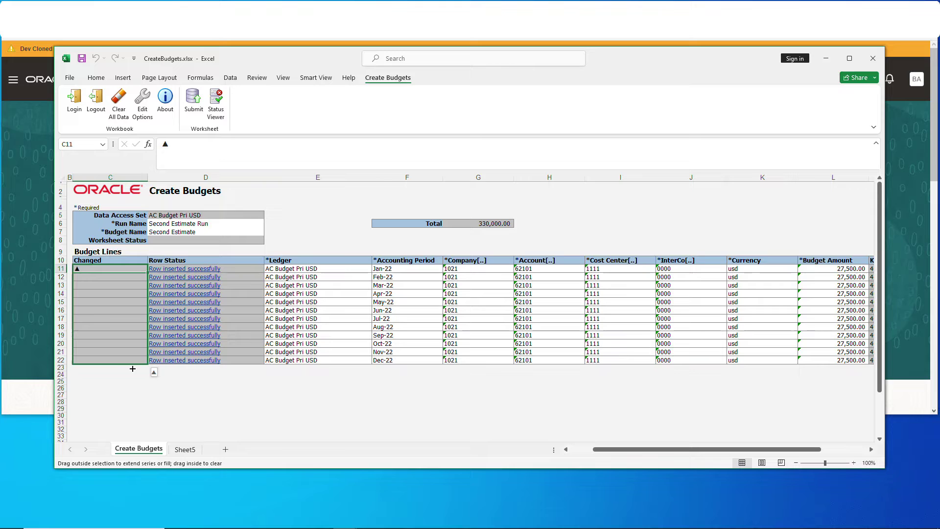
# Flag the lines down to row 22 and set the Sheet5 multiplier in E5 to 0.75.
pyautogui.moveTo(133, 366); pyautogui.dragTo(132, 366)
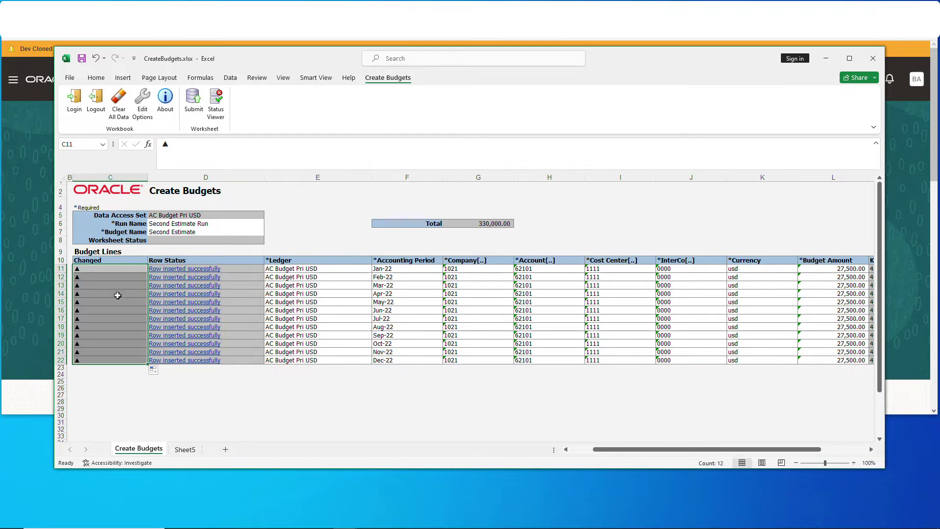
pyautogui.click(186, 450)
pyautogui.click(208, 229)
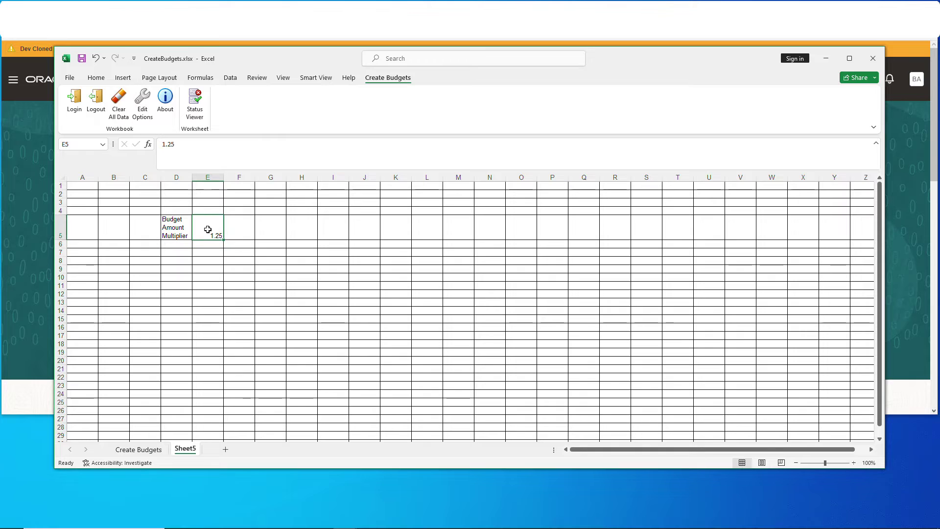
pyautogui.write('.')
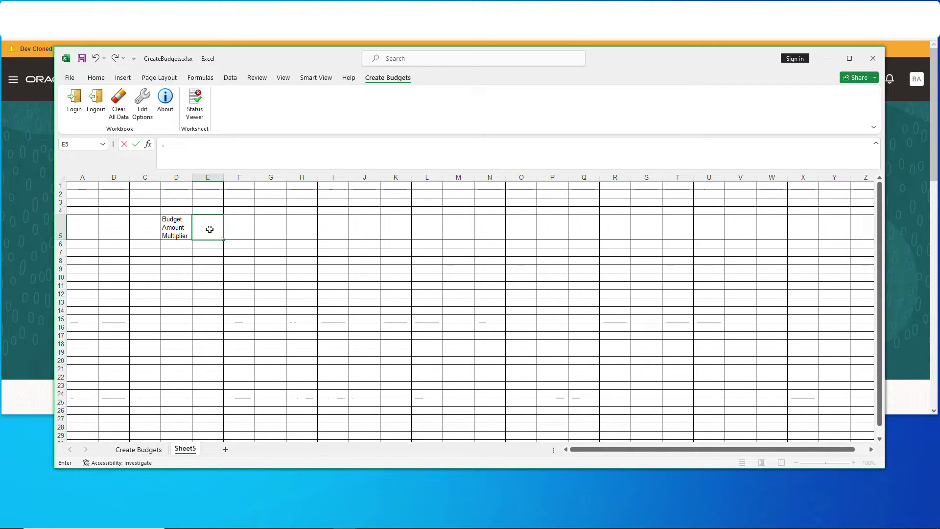
pyautogui.write('7')
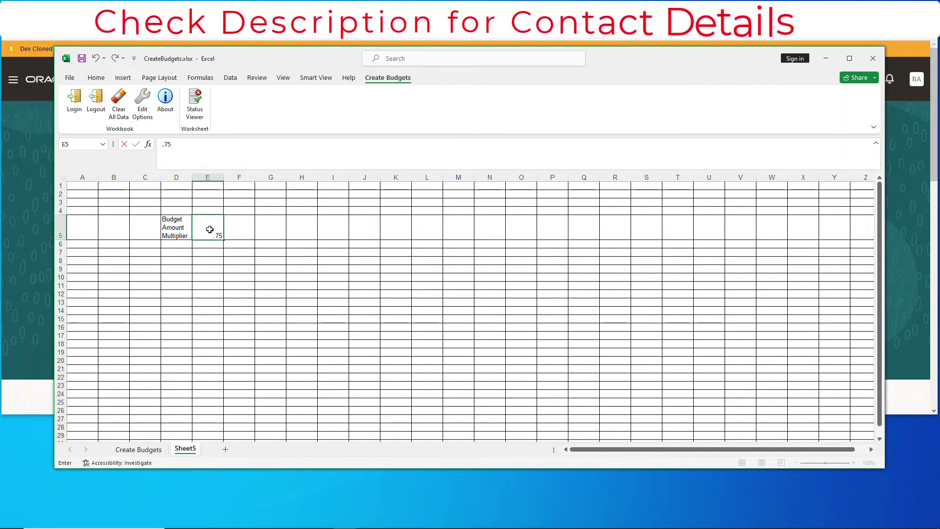
pyautogui.write('5')
pyautogui.press('Return')
pyautogui.click(210, 230)
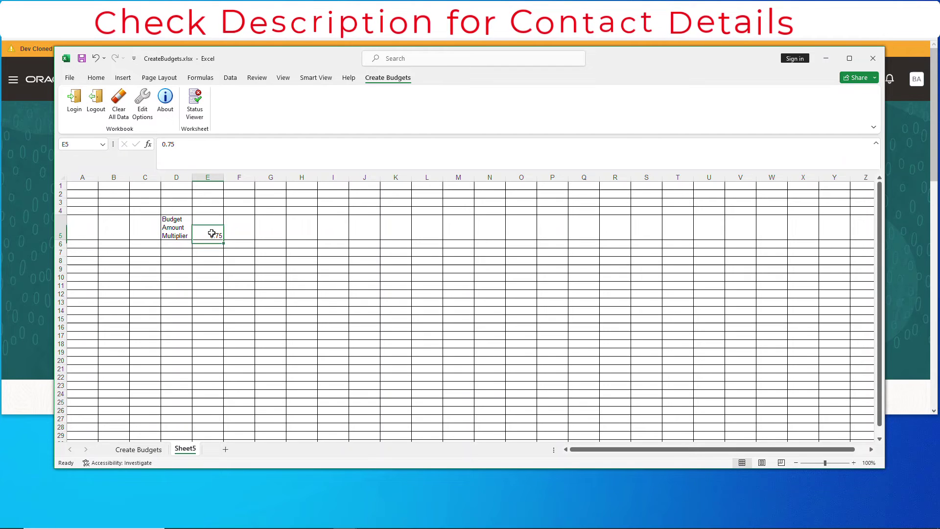
pyautogui.click(139, 449)
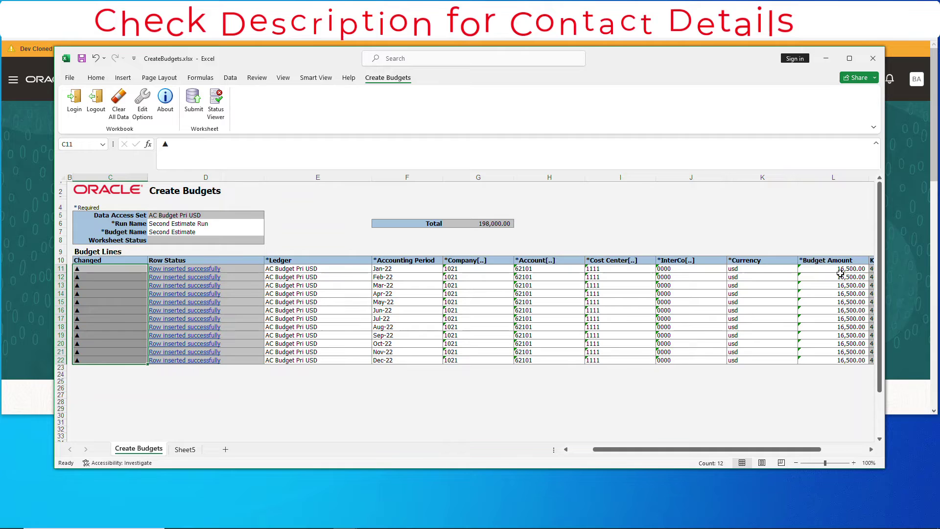
# Check the 16,500 monthly amounts and submit the Second Estimate lines, acknowledging the confirmation.
pyautogui.moveTo(841, 270); pyautogui.dragTo(833, 360)
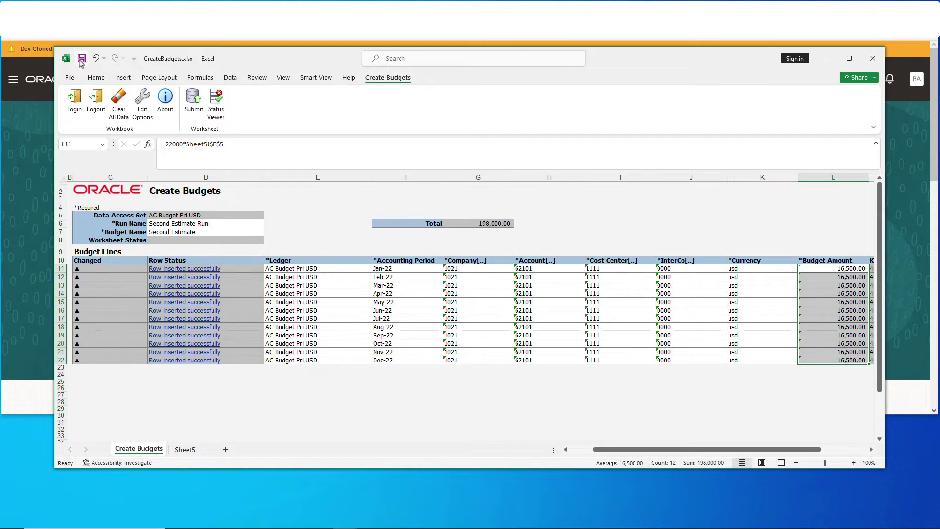
pyautogui.click(193, 102)
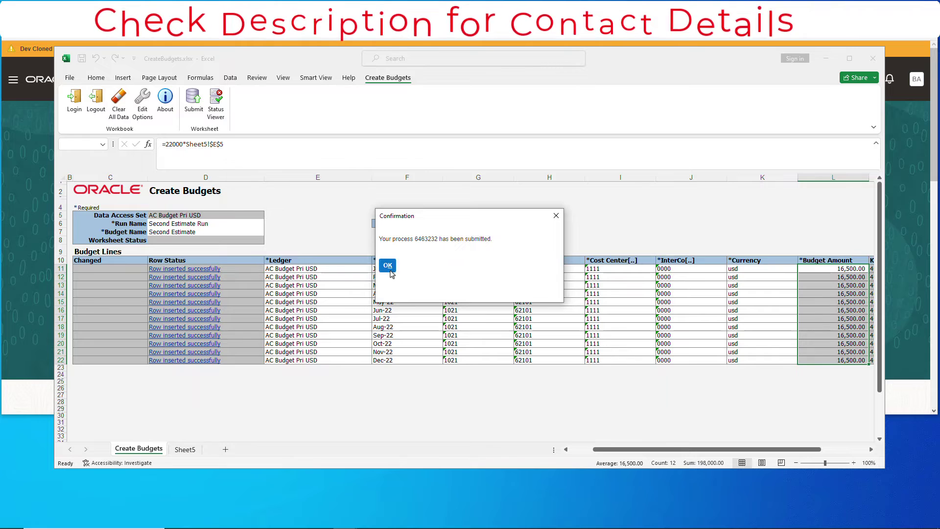
pyautogui.click(387, 265)
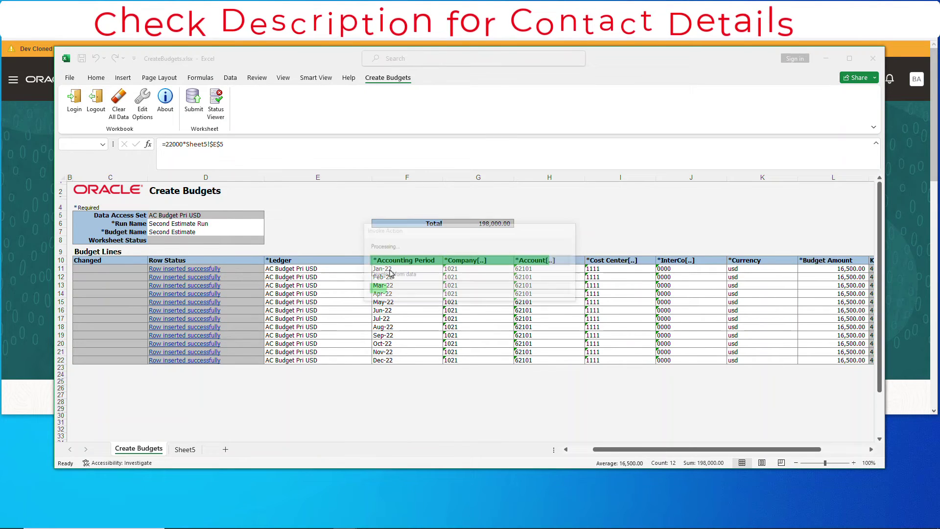
# Set run name Third Estimate Run, budget name Third Estimate, and flag all twelve lines as changed.
pyautogui.click(206, 224)
pyautogui.write('Thir')
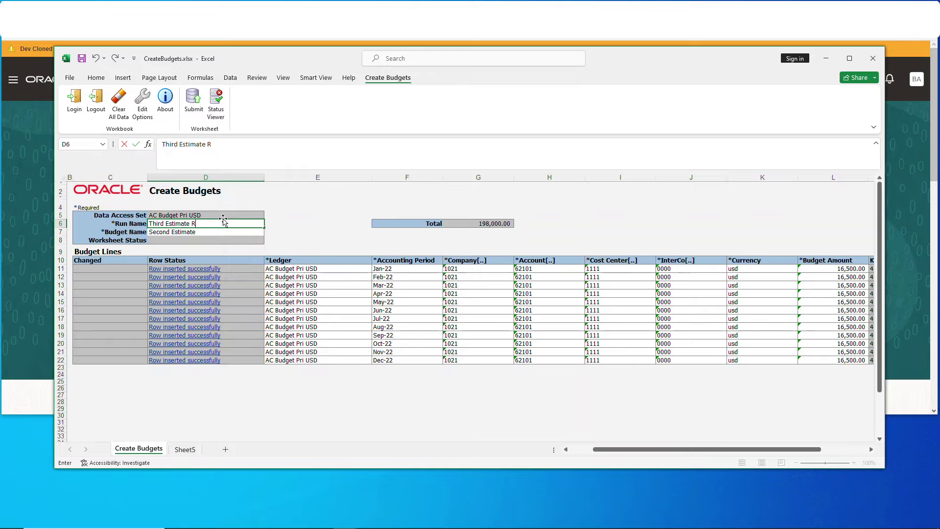
pyautogui.write('d Estimate Run')
pyautogui.press('Return')
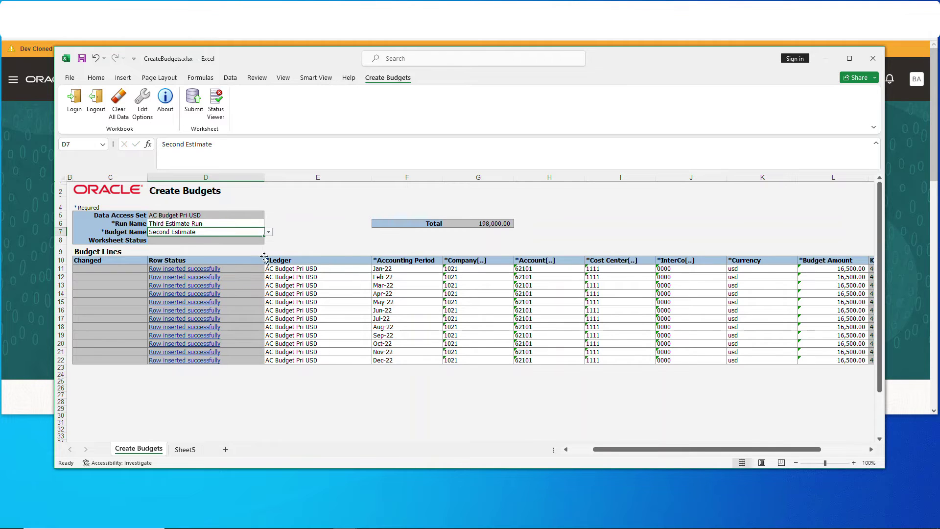
pyautogui.click(269, 233)
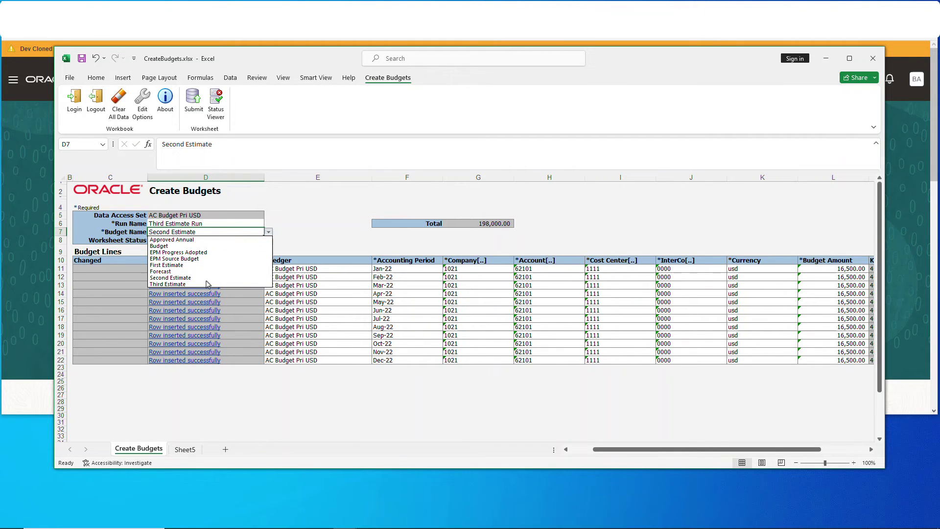
pyautogui.click(190, 287)
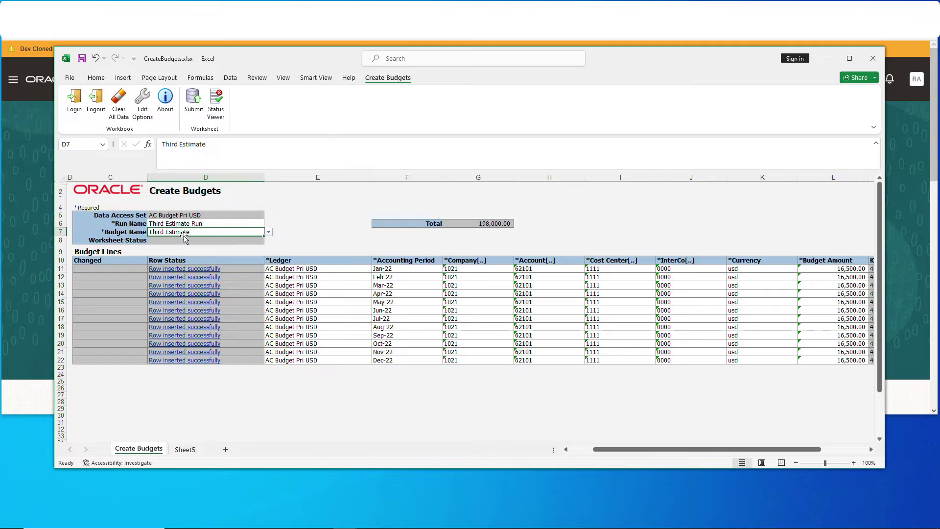
pyautogui.doubleClick(118, 268)
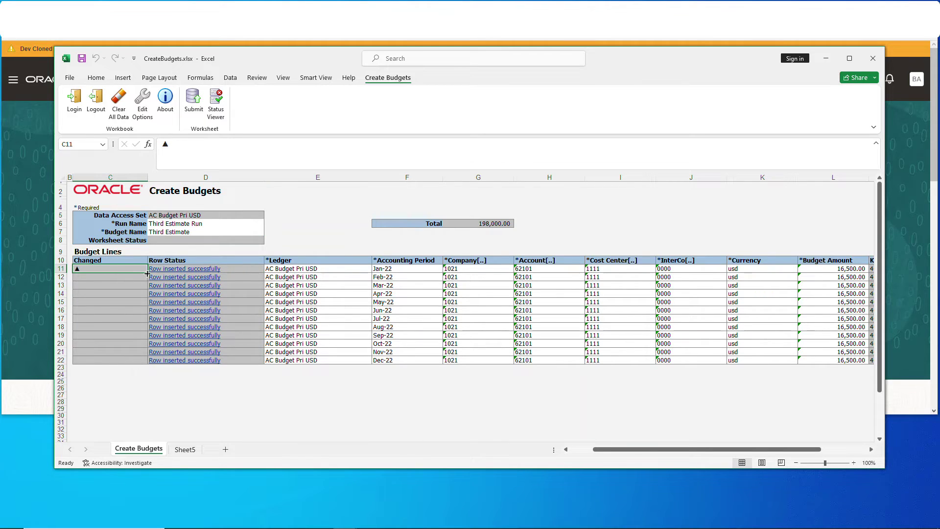
pyautogui.moveTo(148, 274); pyautogui.dragTo(147, 365)
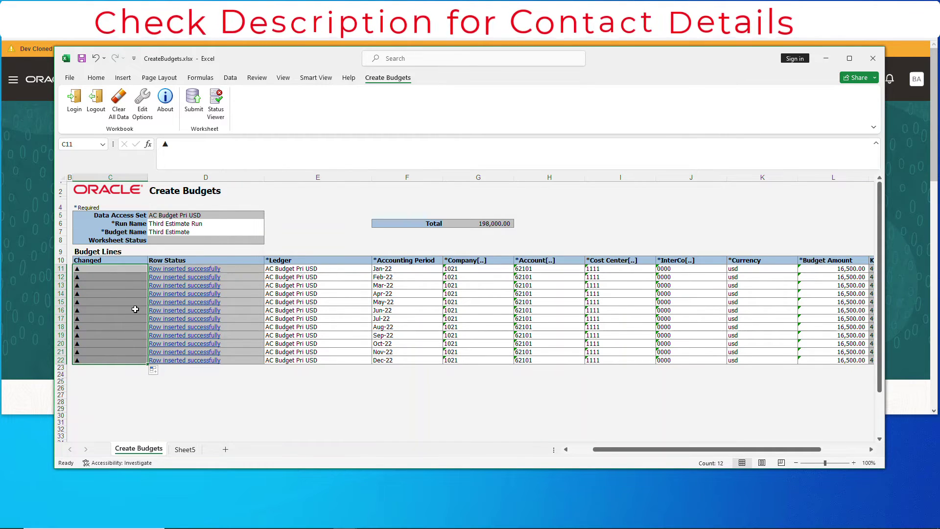
# Set the Sheet5 multiplier to 1.8, making each month 39,600.
pyautogui.click(185, 449)
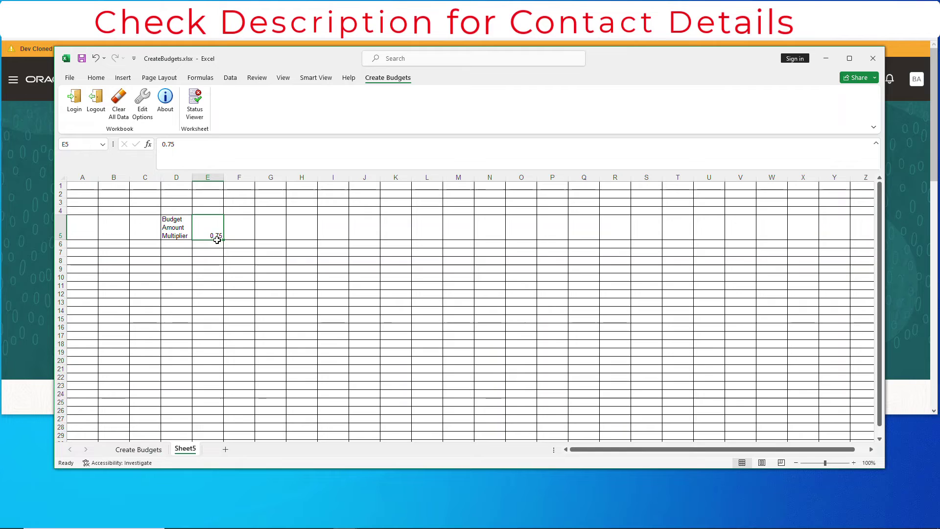
pyautogui.write('1.')
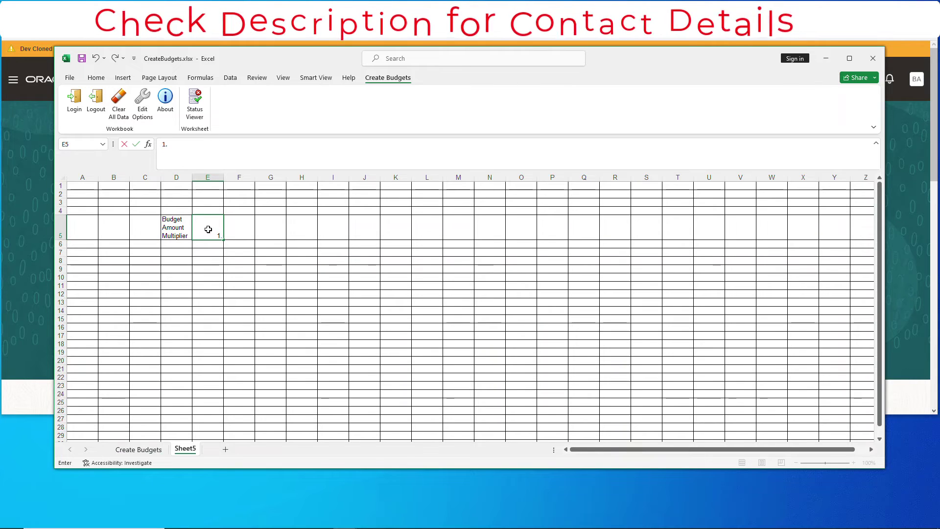
pyautogui.write('8')
pyautogui.press('Return')
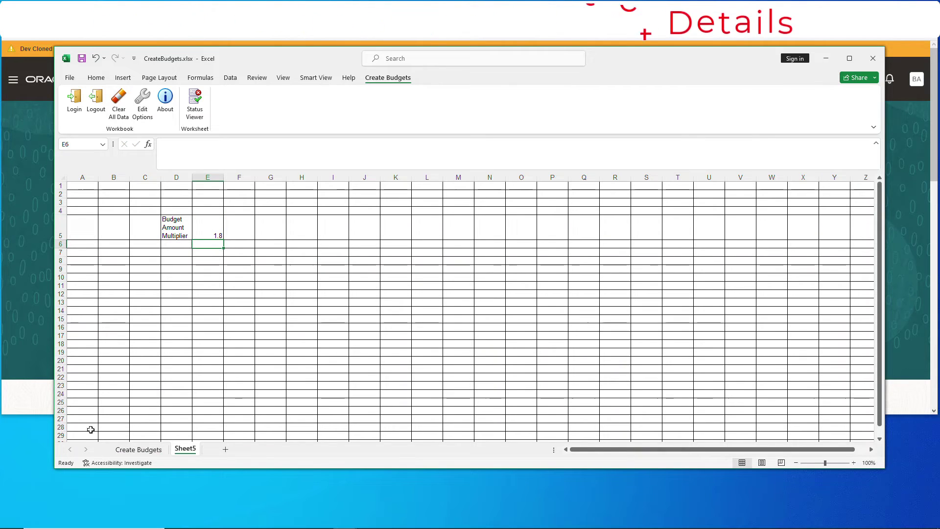
pyautogui.click(138, 449)
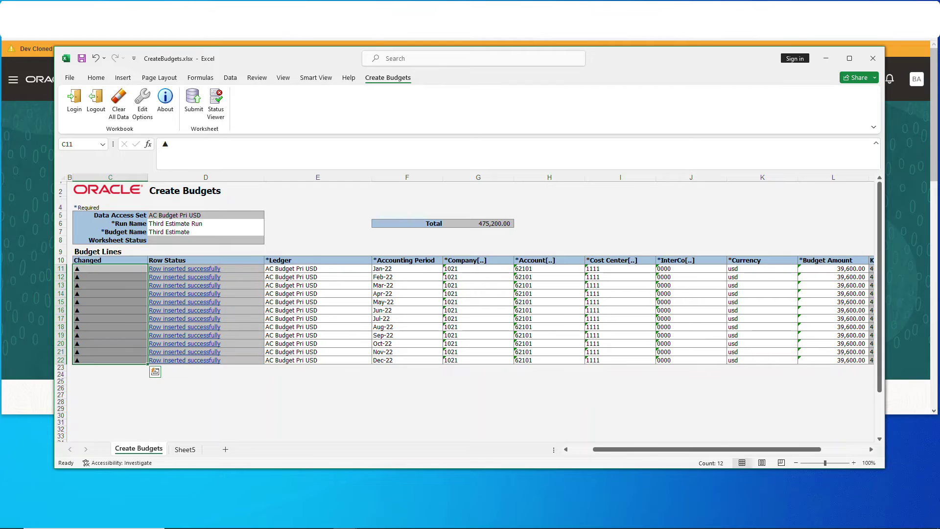
# Check the twelve Third Estimate amounts, save the workbook, and submit the lines for upload.
pyautogui.moveTo(821, 269); pyautogui.dragTo(811, 360)
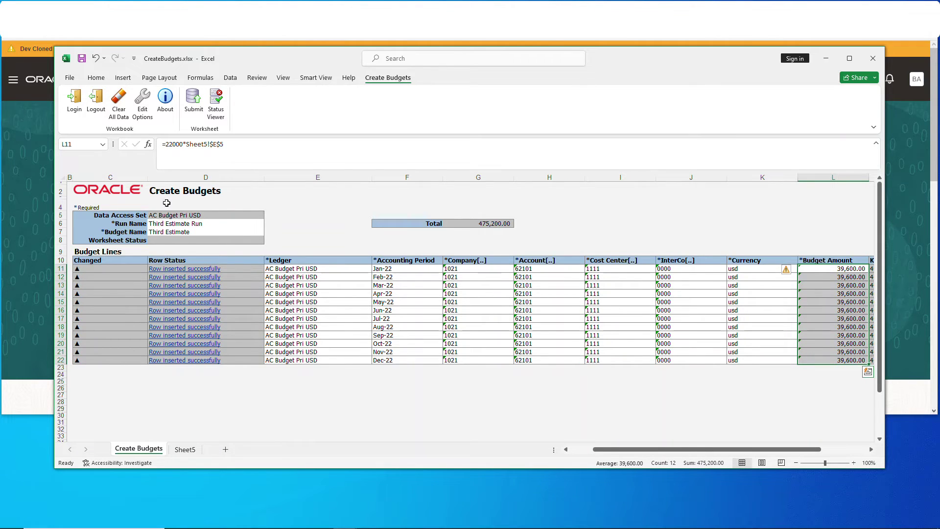
pyautogui.click(81, 59)
pyautogui.click(194, 103)
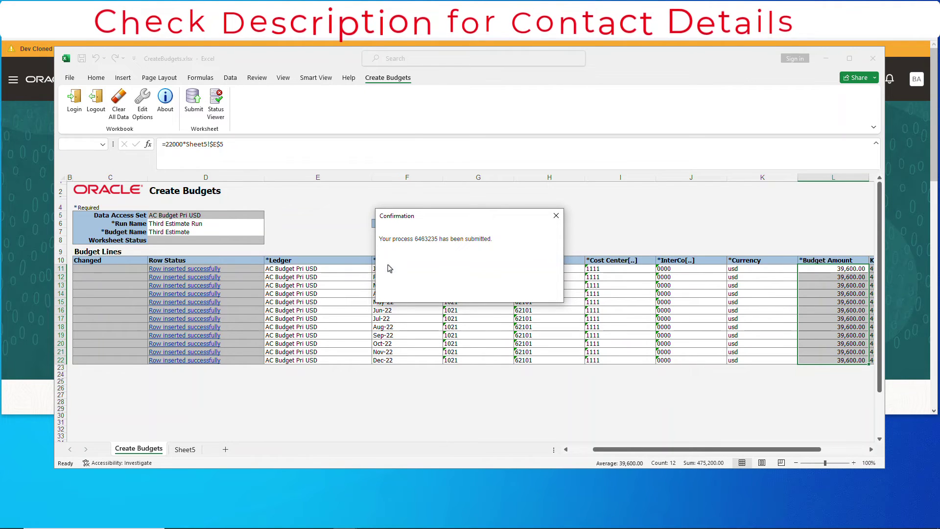
pyautogui.click(387, 265)
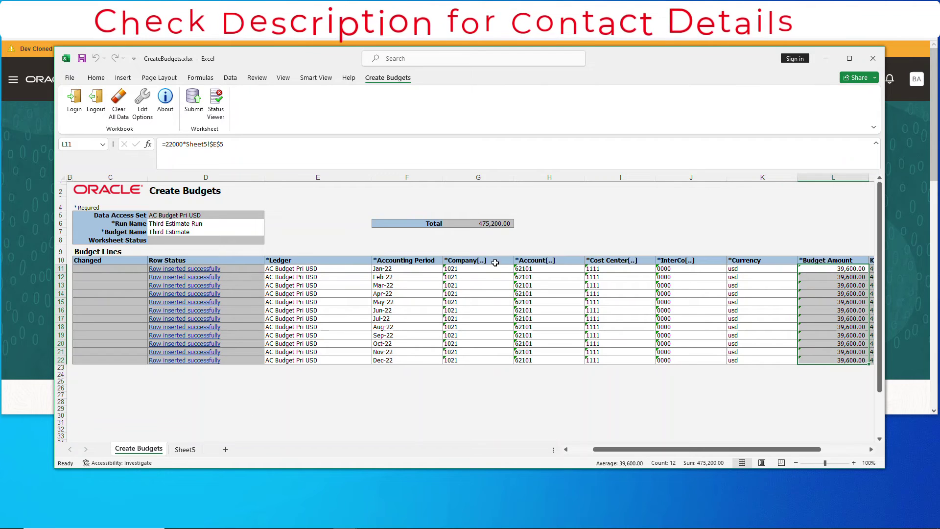
# Return to Oracle's General Accounting Dashboard and show its task list.
pyautogui.click(826, 59)
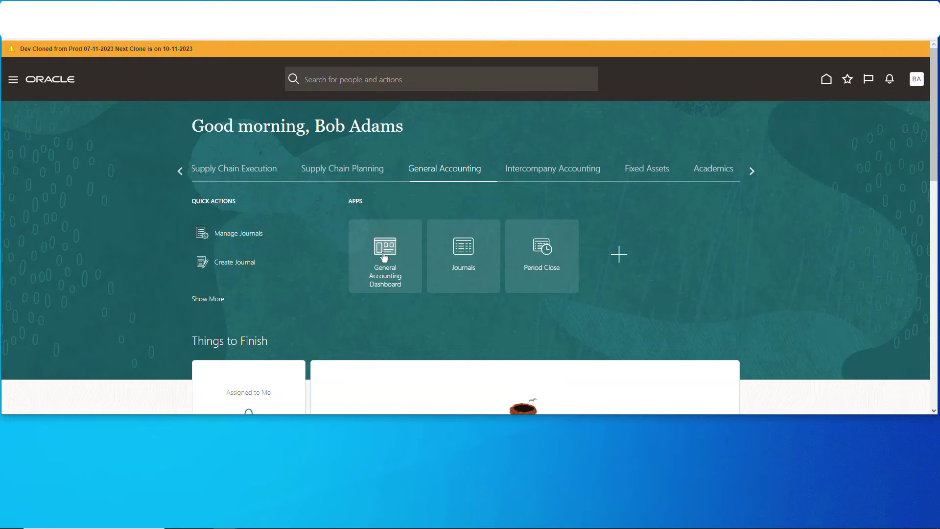
pyautogui.click(387, 255)
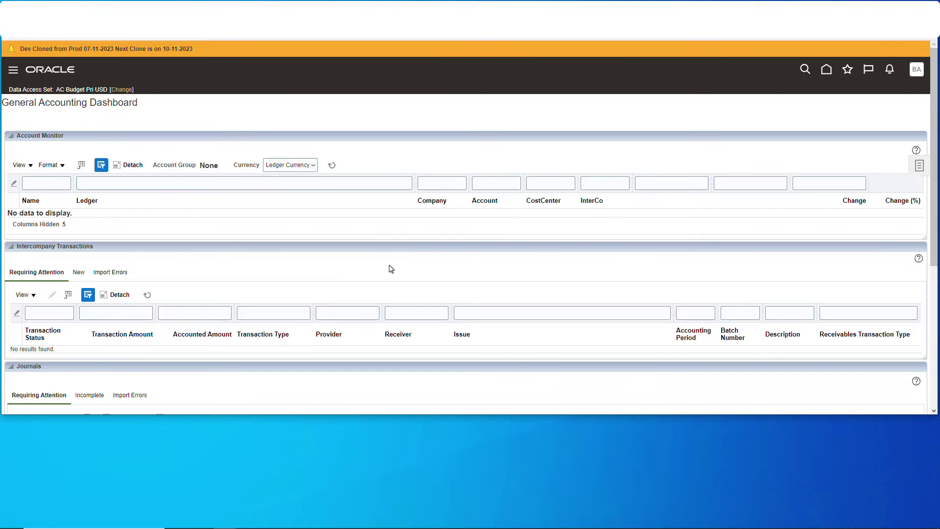
pyautogui.click(919, 165)
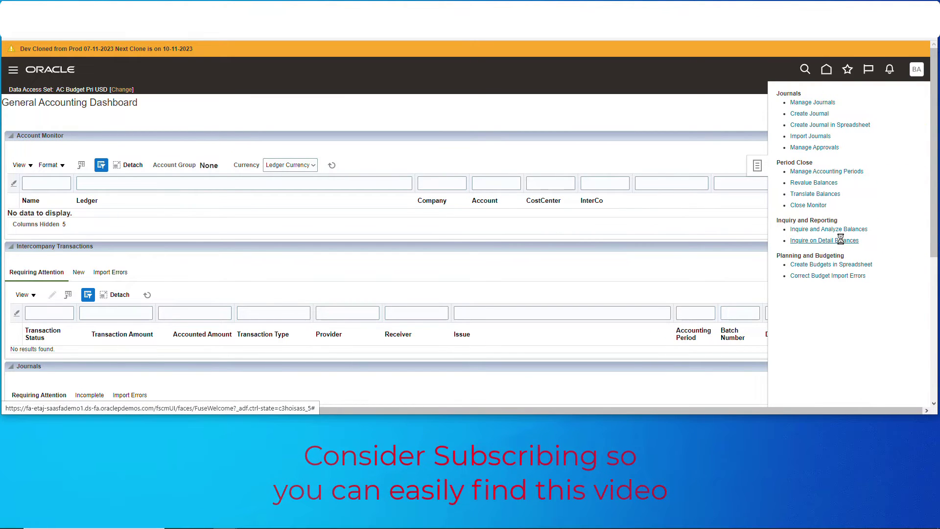
# Start a detail balances inquiry for the periods Jan-22 to Dec-22.
pyautogui.click(841, 240)
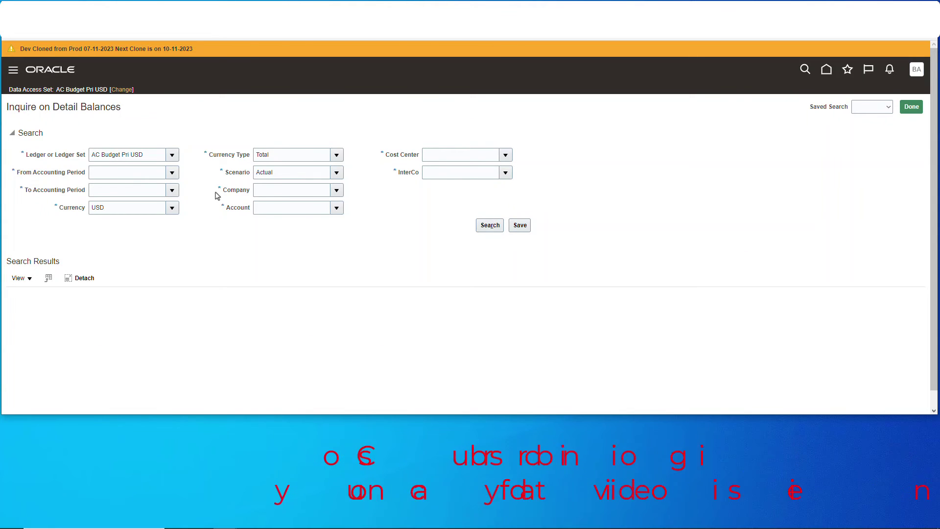
pyautogui.click(172, 172)
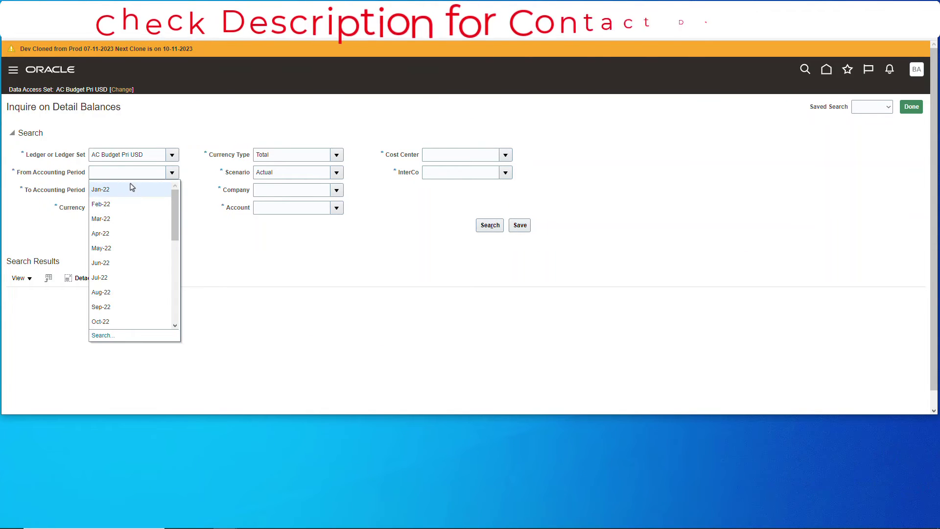
pyautogui.click(127, 189)
pyautogui.click(173, 190)
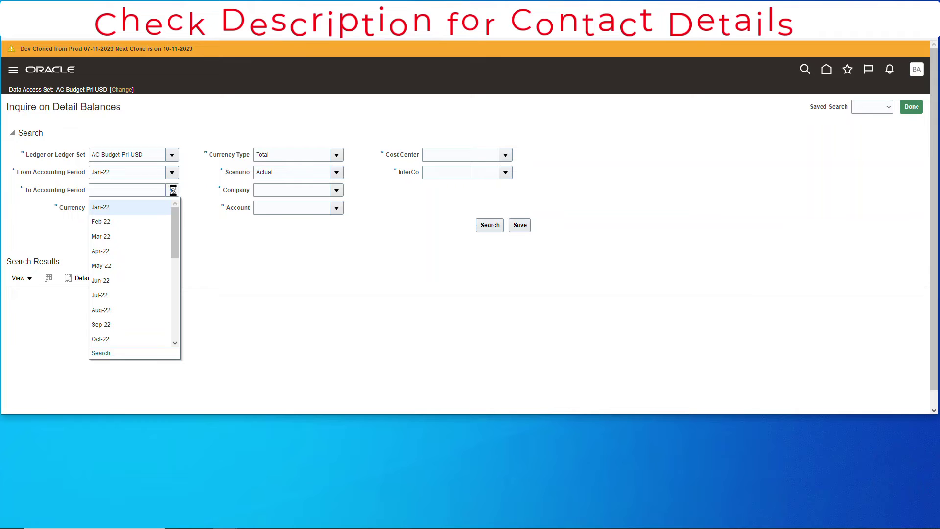
pyautogui.click(175, 343)
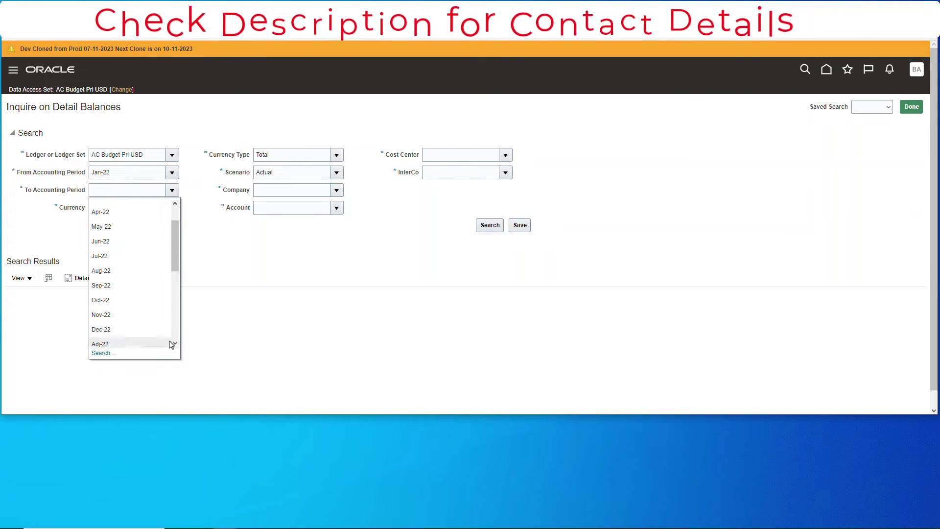
pyautogui.click(125, 331)
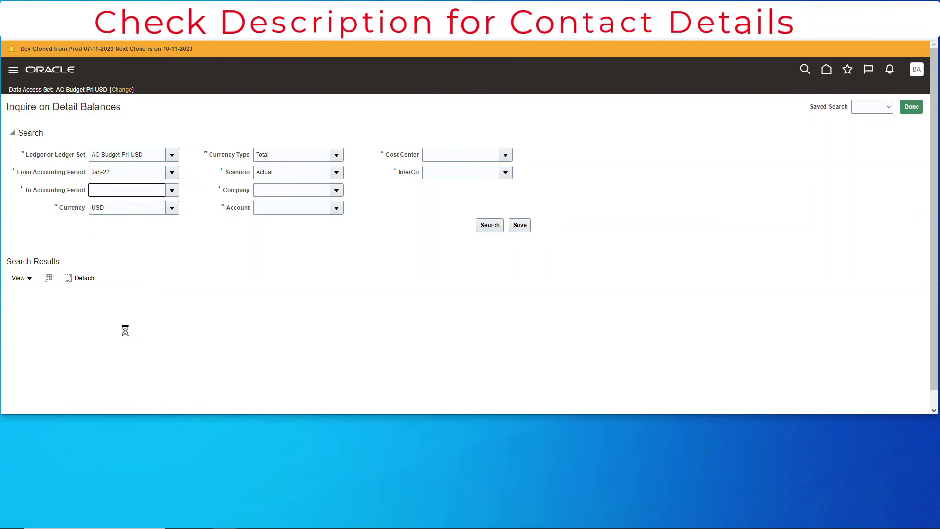
# Search all Company, Account, Cost Center and InterCo values for the Approved Annual scenario.
pyautogui.click(334, 189)
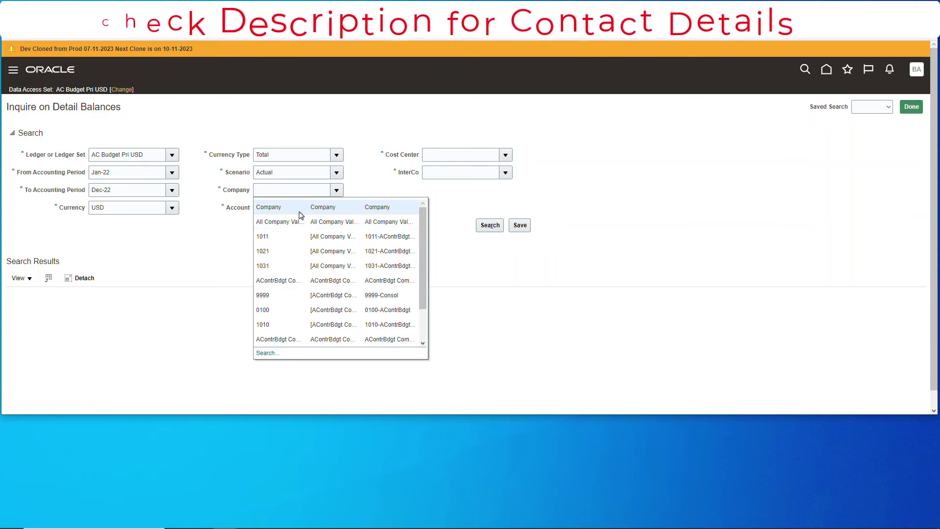
pyautogui.press('Escape')
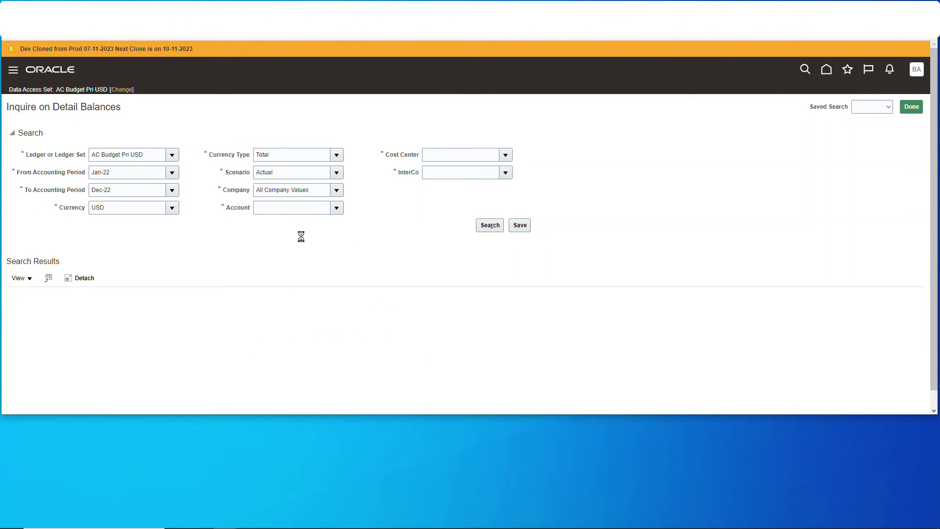
pyautogui.press('Escape')
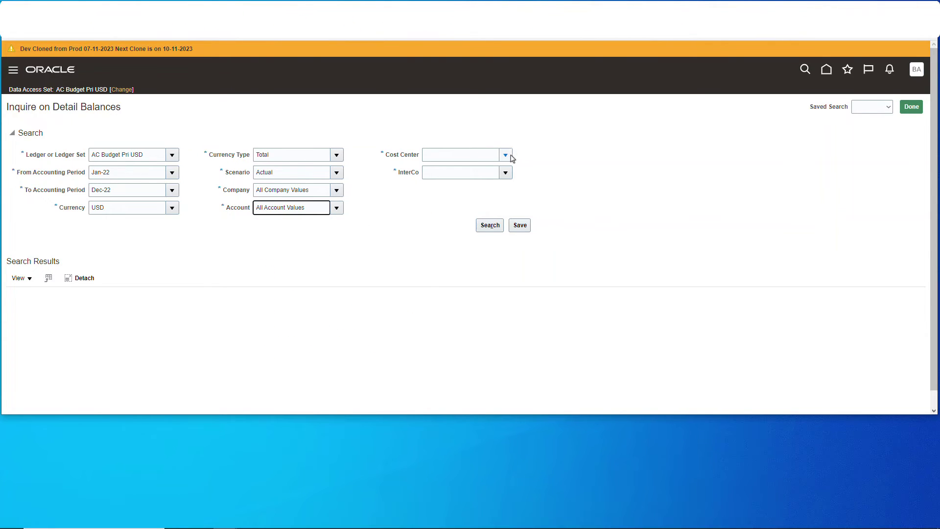
pyautogui.press('Escape')
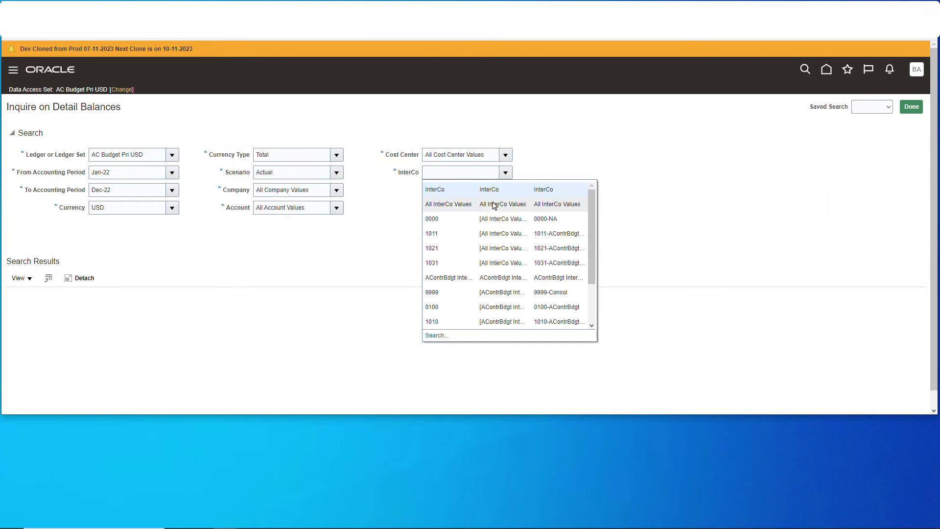
pyautogui.press('Escape')
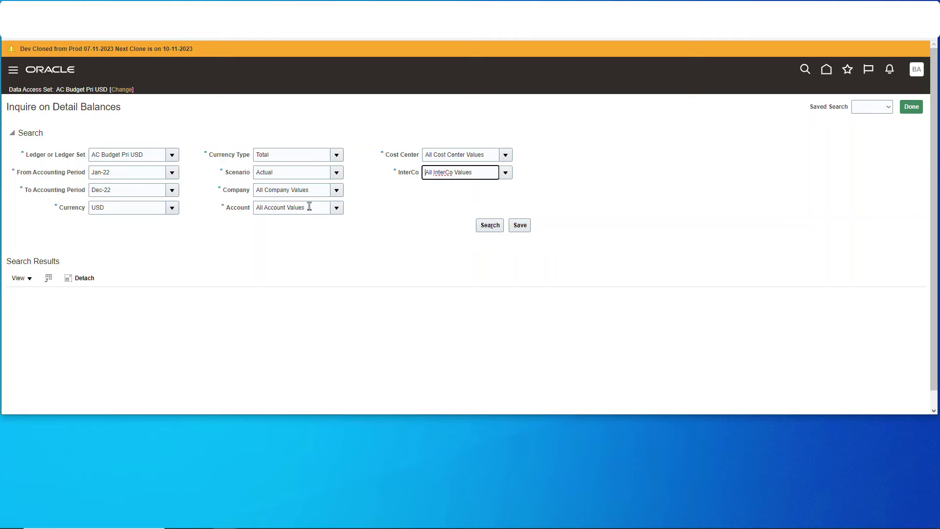
pyautogui.click(336, 172)
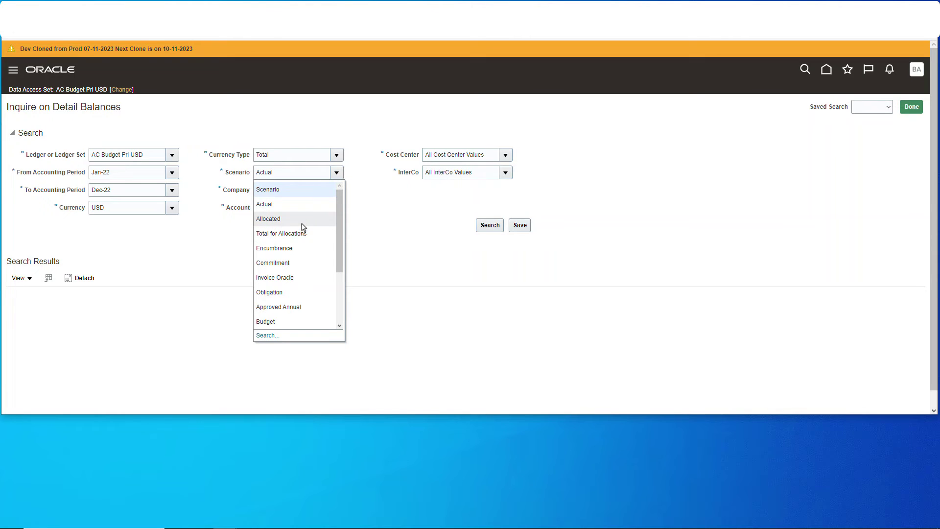
pyautogui.press('Escape')
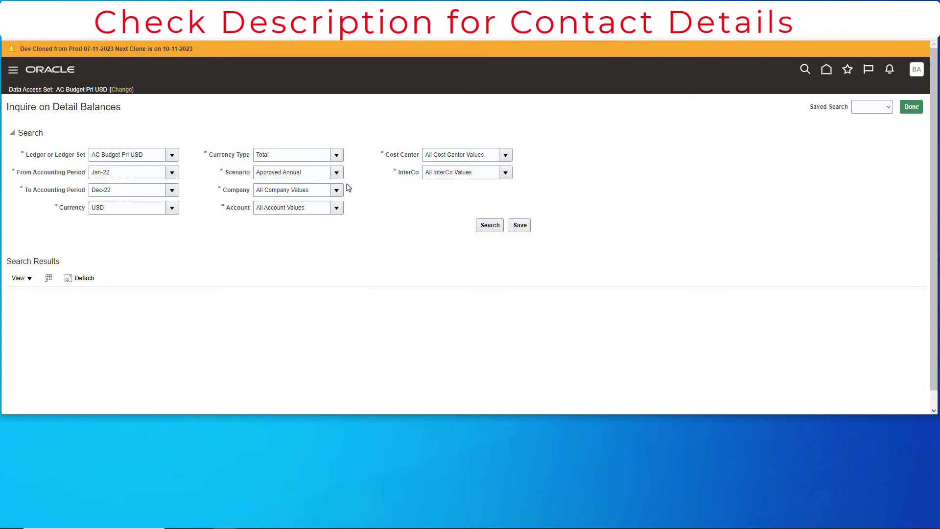
pyautogui.click(484, 226)
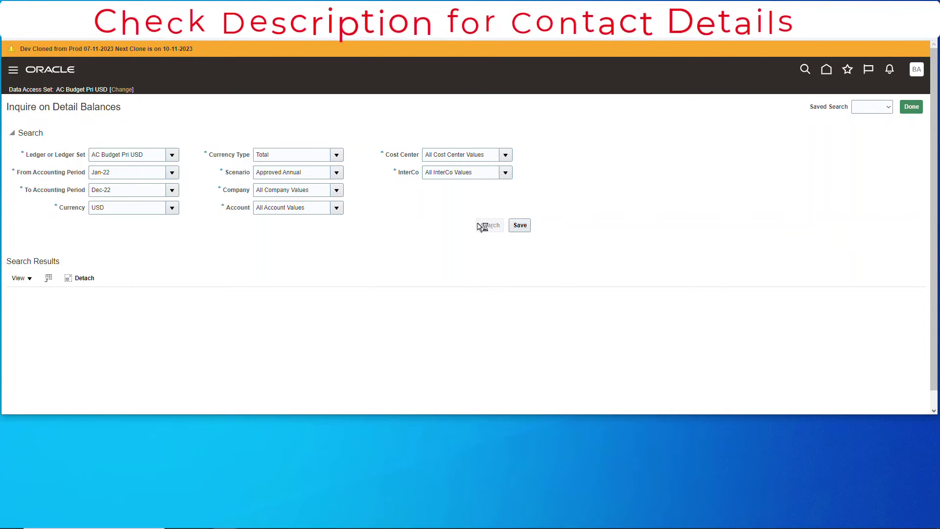
pyautogui.scroll(-2, 587, 308)
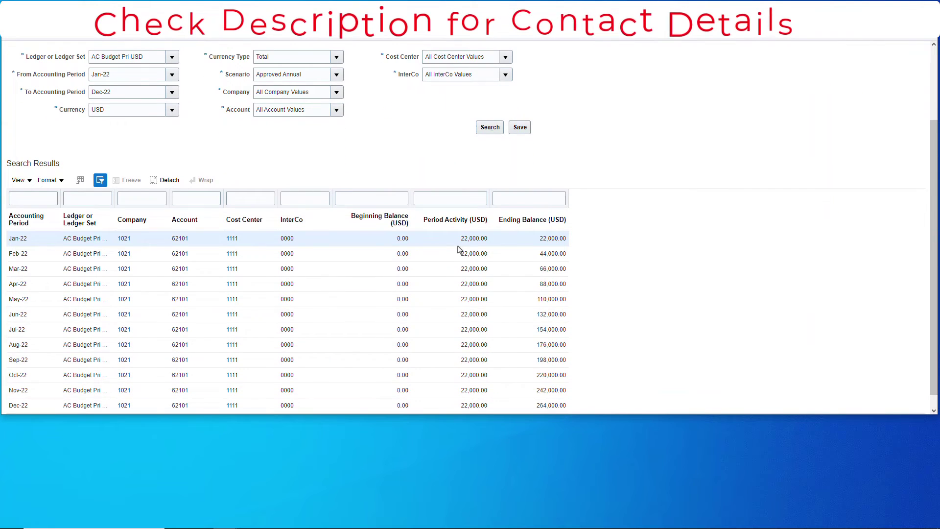
pyautogui.scroll(2, 367, 124)
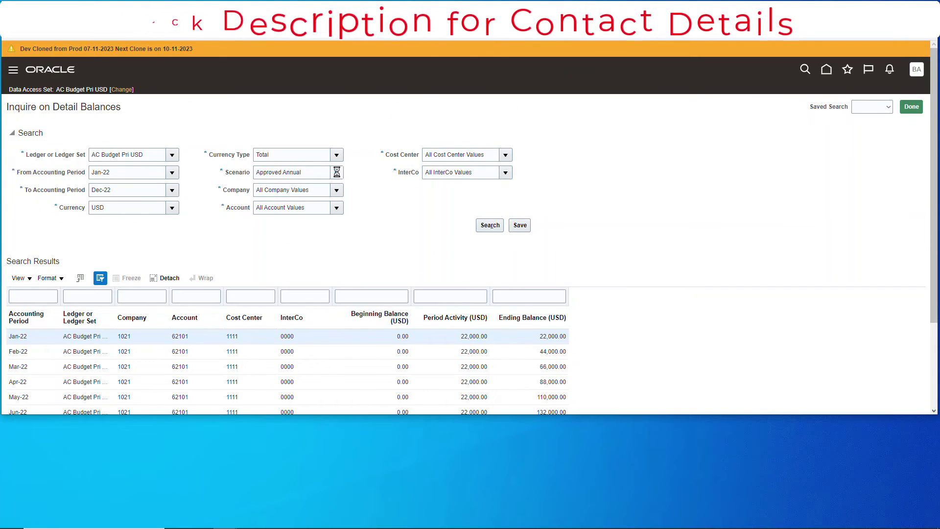
# Switch the scenario to First Estimate and review its monthly balances.
pyautogui.click(336, 172)
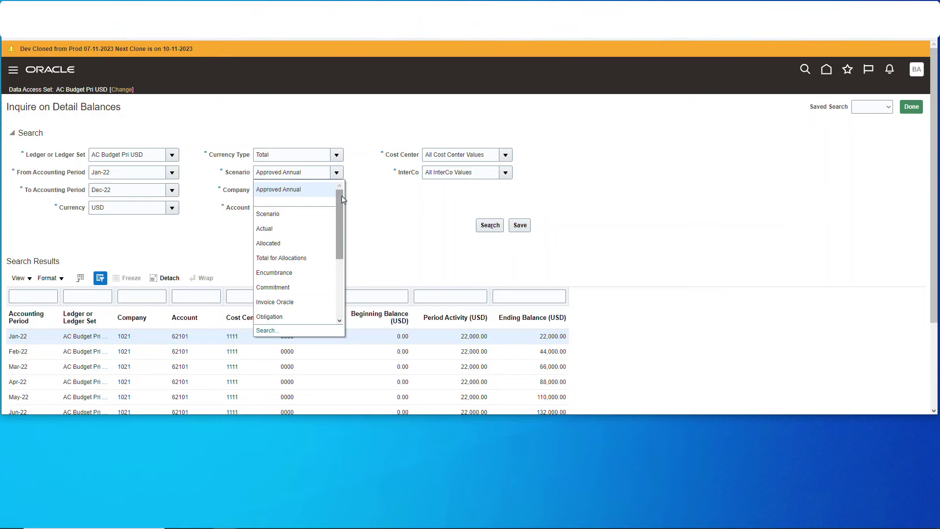
pyautogui.scroll(-3, 343, 296)
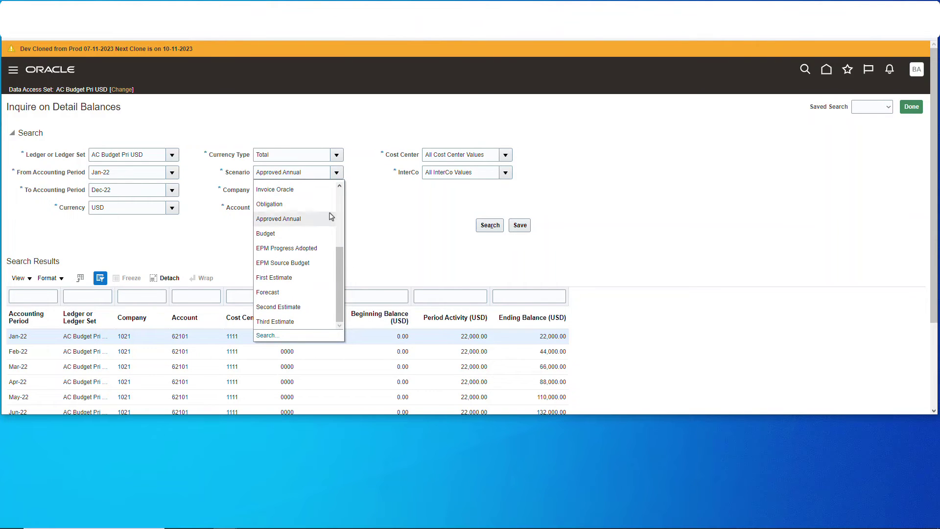
pyautogui.press('Escape')
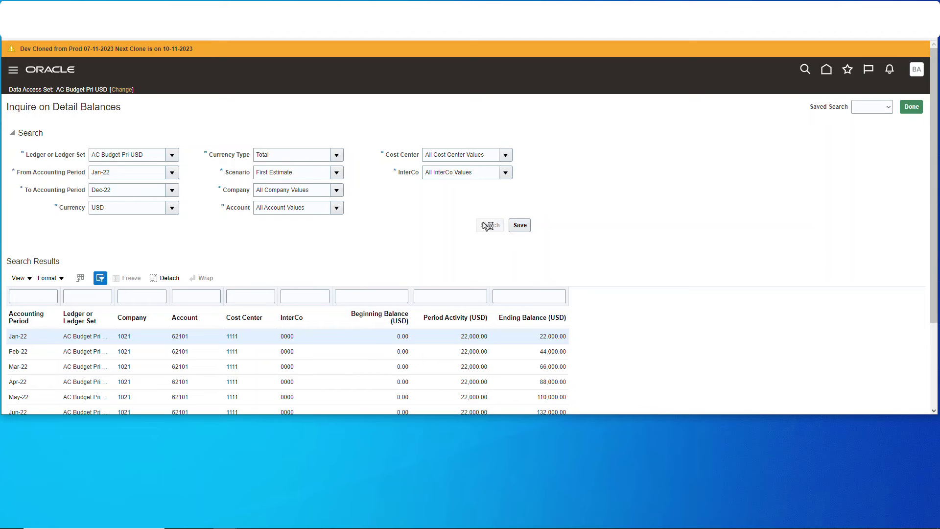
pyautogui.scroll(-1, 620, 251)
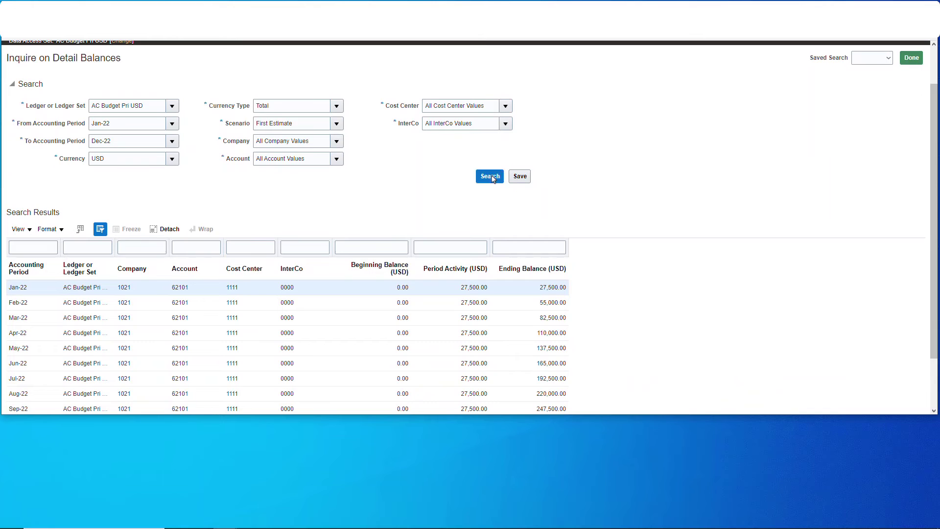
pyautogui.scroll(-2, 563, 233)
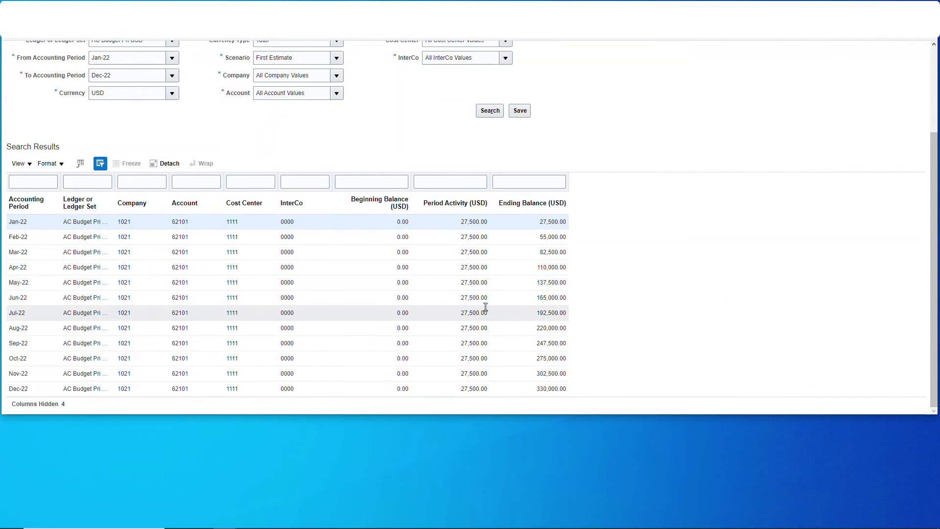
pyautogui.scroll(3, 356, 193)
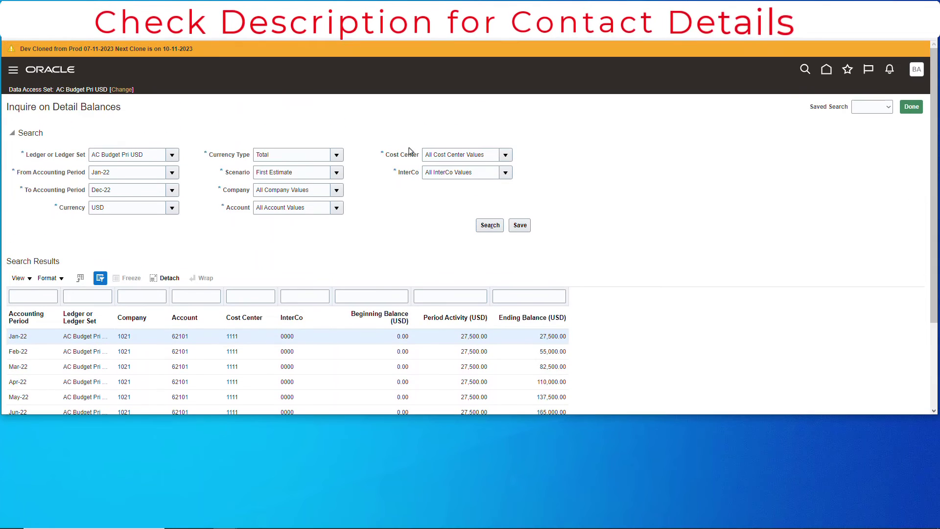
# Search the Second Estimate scenario and review its balances.
pyautogui.click(336, 173)
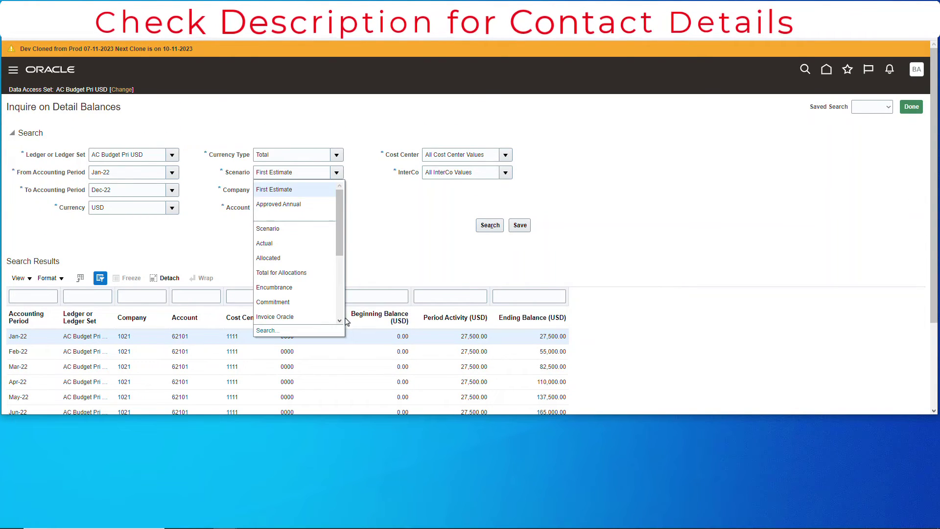
pyautogui.scroll(-3, 343, 313)
pyautogui.click(275, 310)
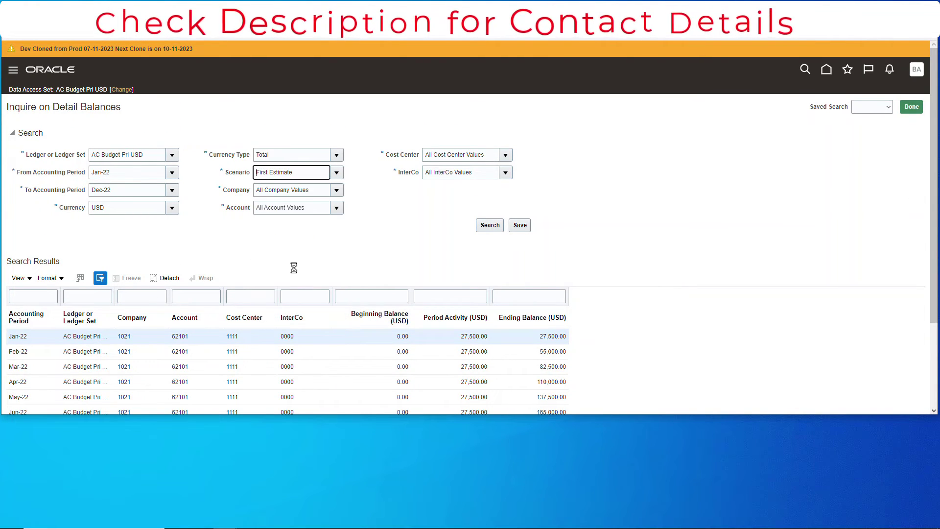
pyautogui.click(489, 225)
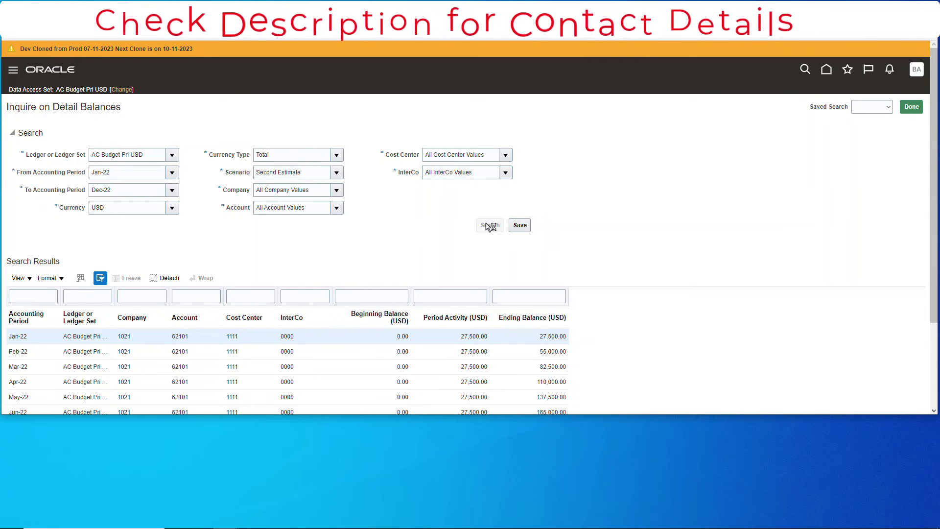
pyautogui.scroll(-3, 487, 234)
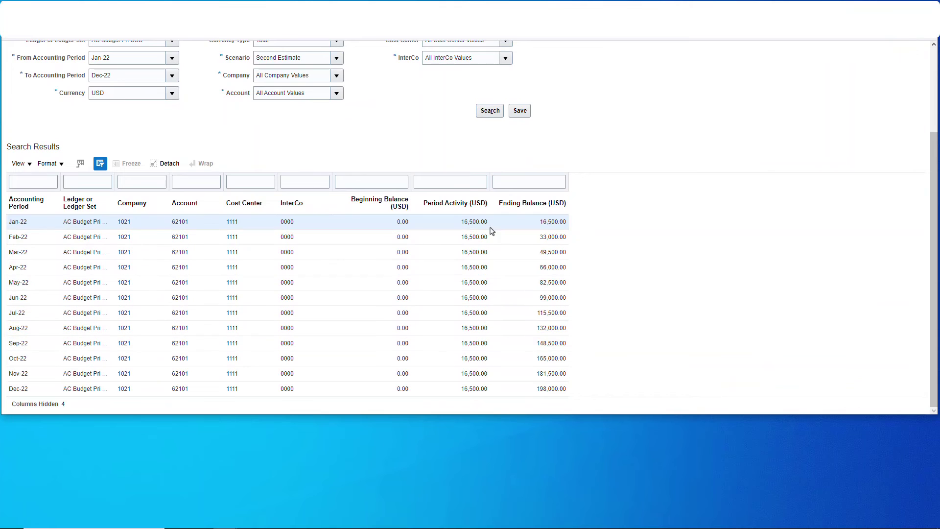
pyautogui.scroll(3, 378, 148)
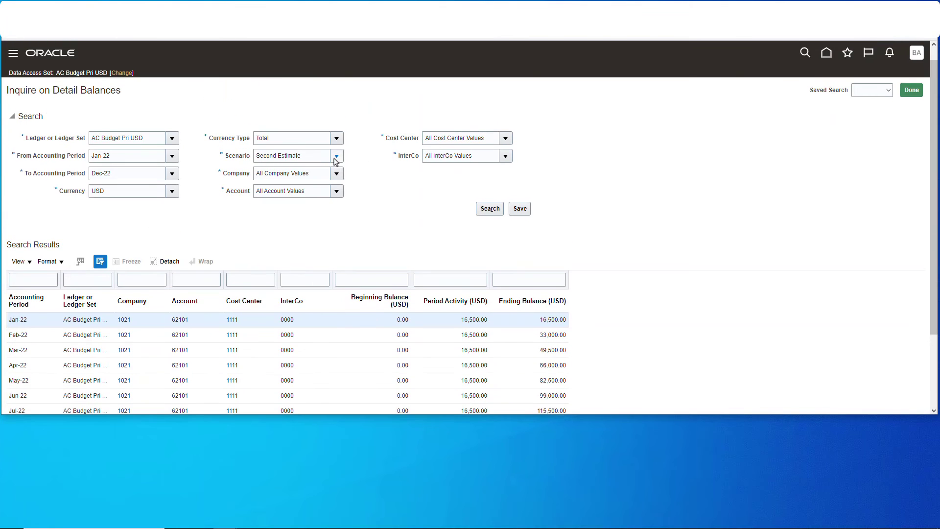
# Switch to Third Estimate and check its 39,600 monthly balances through Dec-22.
pyautogui.click(336, 156)
pyautogui.scroll(-5, 340, 292)
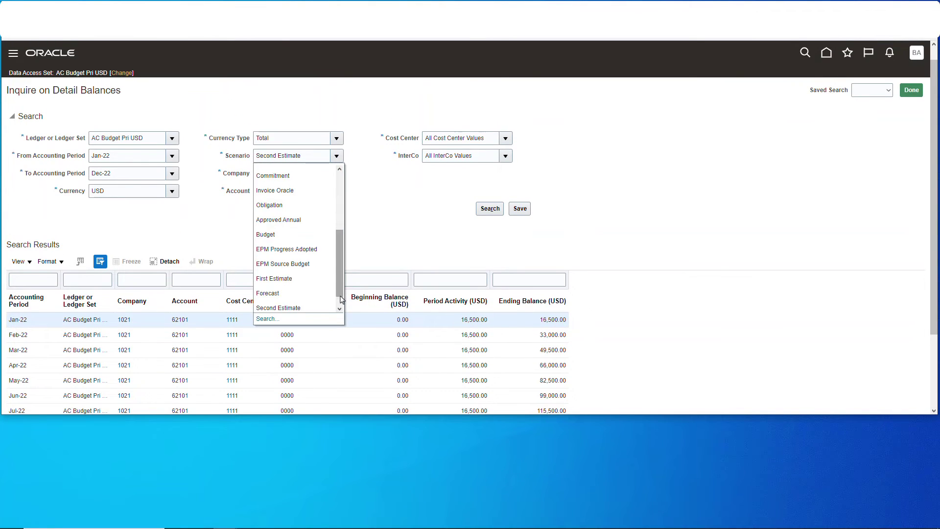
pyautogui.click(323, 303)
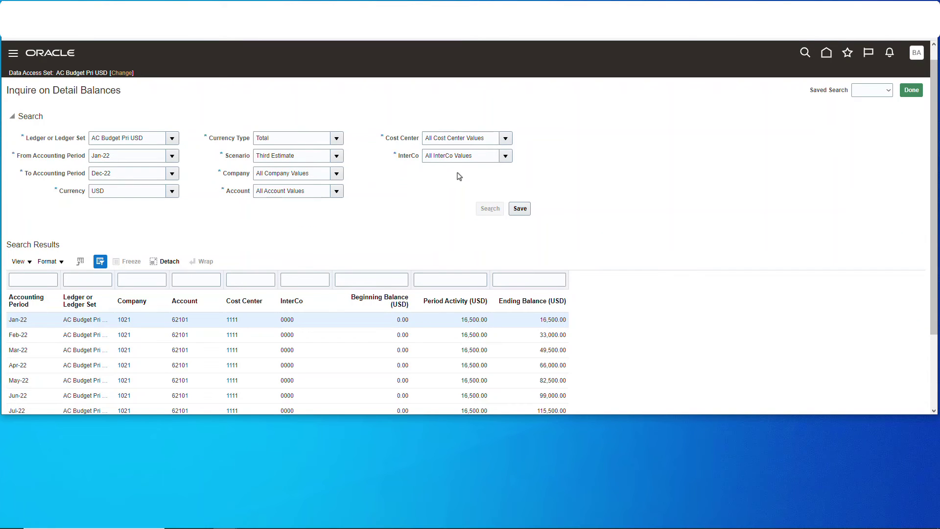
pyautogui.scroll(-3, 433, 197)
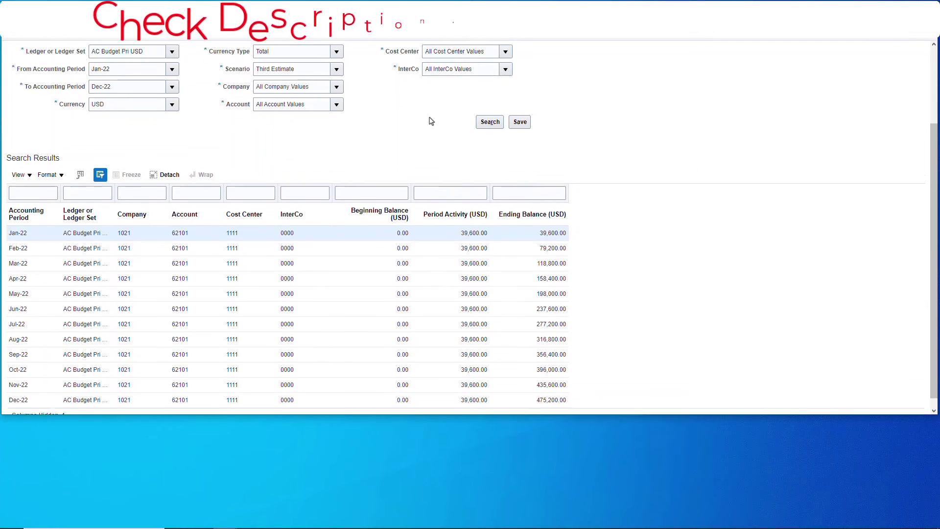
pyautogui.scroll(3, 431, 130)
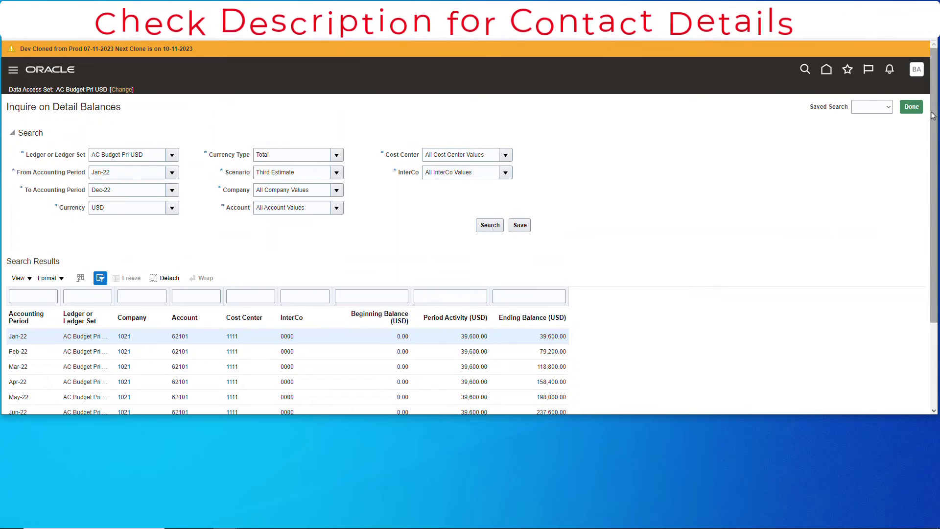
# Close the inquiry and review the Excel scenario headers in B2–F2, Actual through Third Estimate.
pyautogui.click(914, 109)
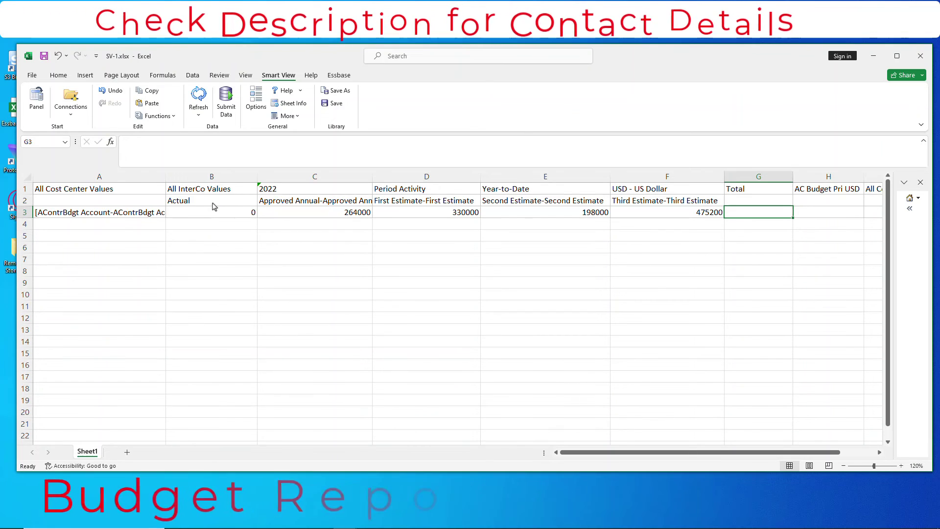
pyautogui.click(211, 202)
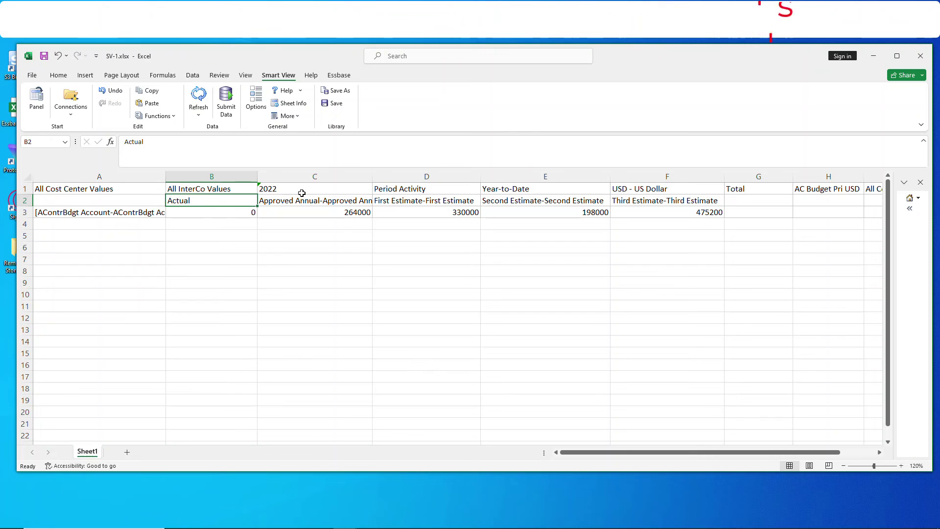
pyautogui.click(303, 203)
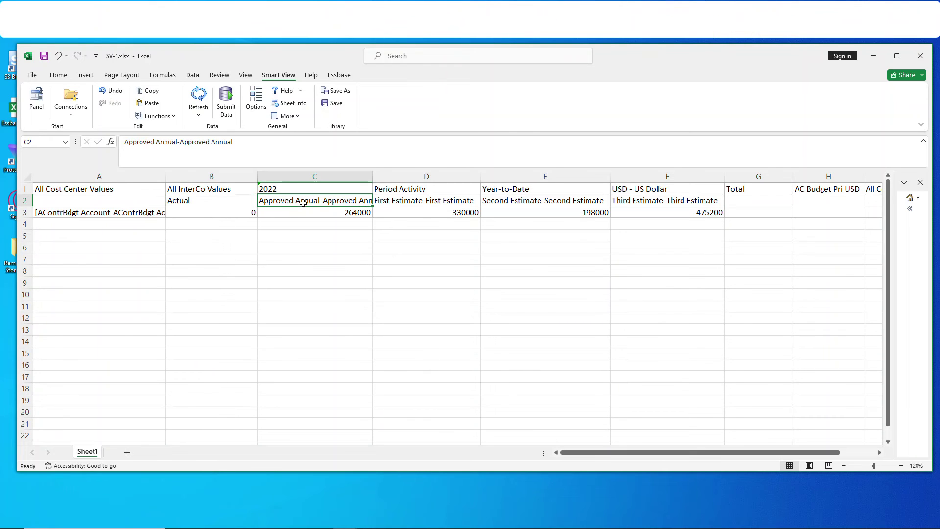
pyautogui.click(405, 203)
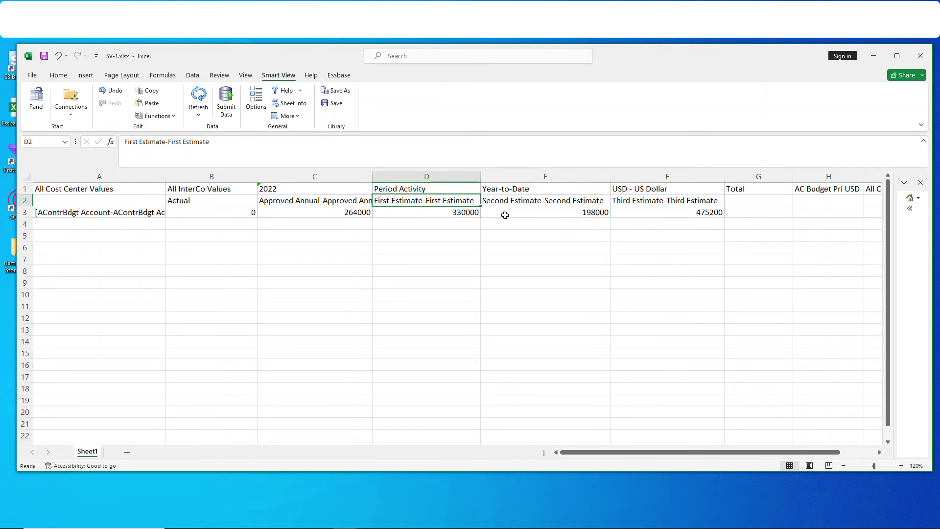
pyautogui.click(553, 202)
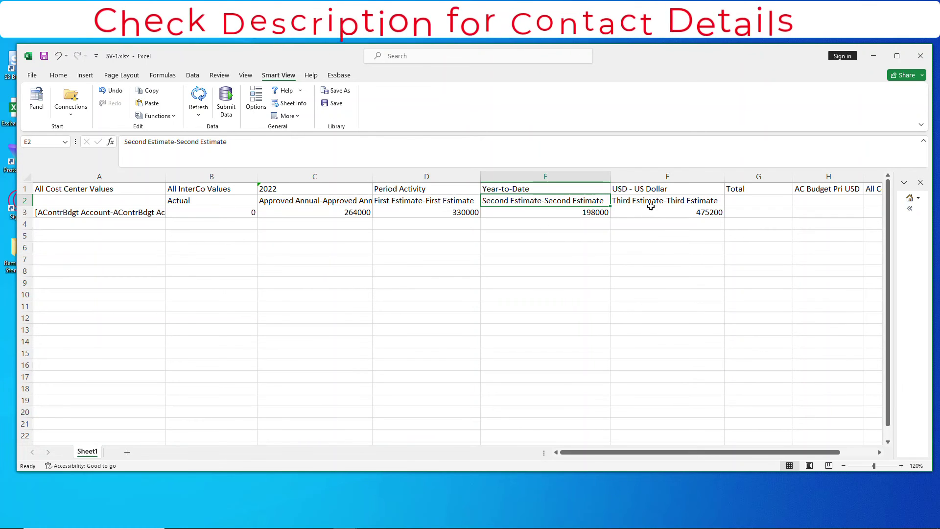
pyautogui.click(650, 205)
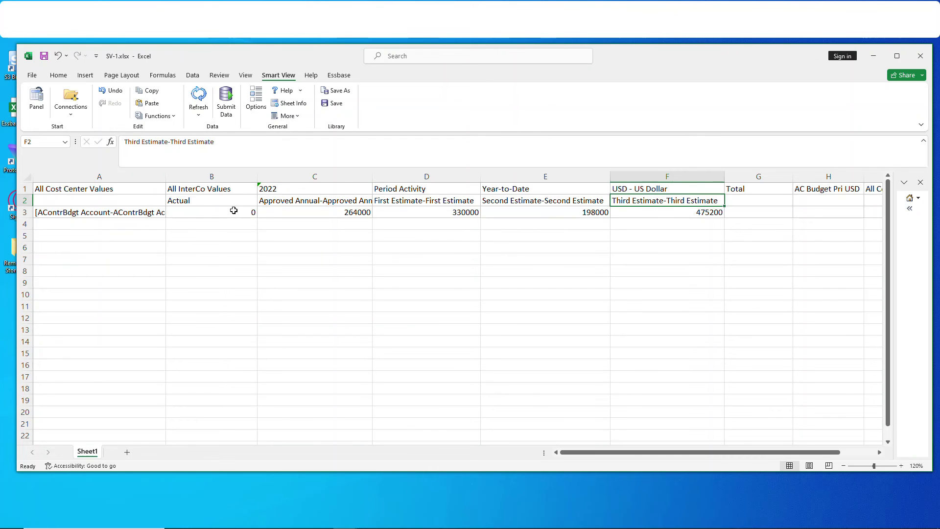
# Recheck headers B2–F2, confirming totals 264000, 330000, 198000 and 475200 for each budget scenario.
pyautogui.click(212, 202)
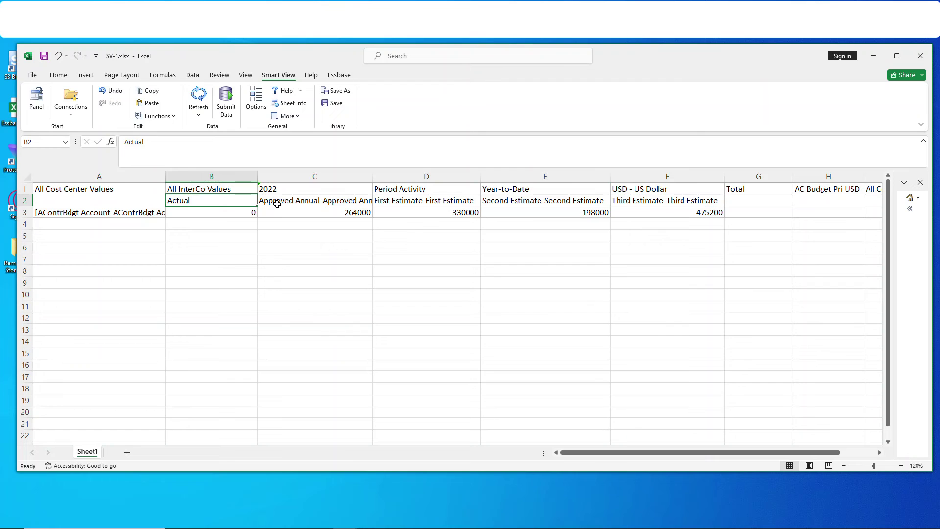
pyautogui.click(281, 203)
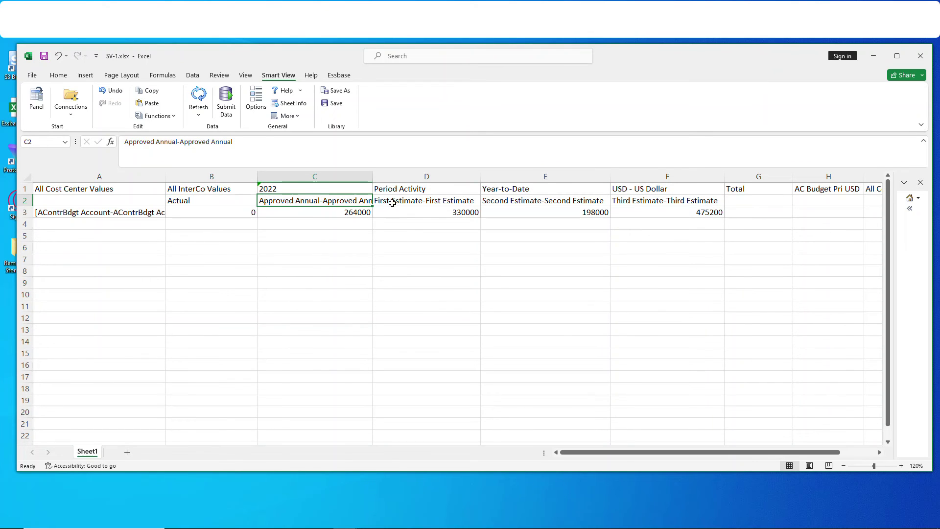
pyautogui.click(413, 203)
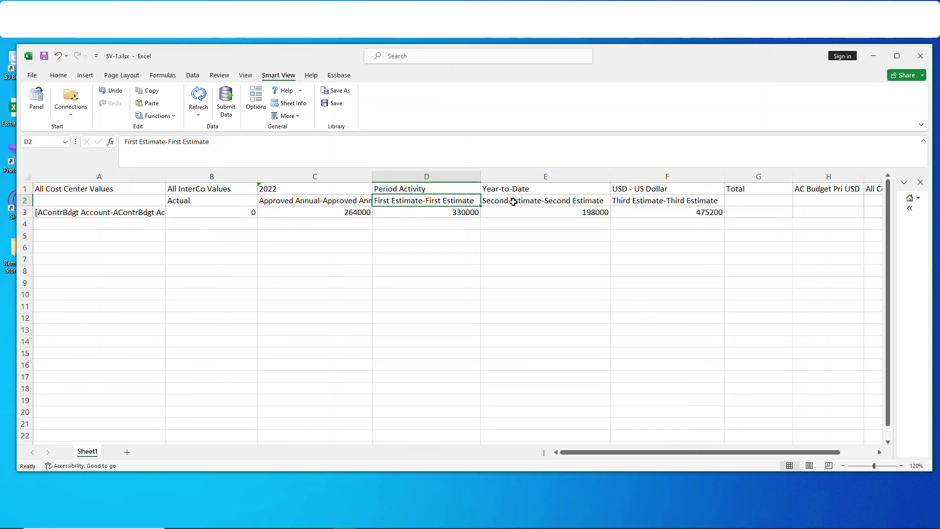
pyautogui.click(514, 202)
pyautogui.click(643, 201)
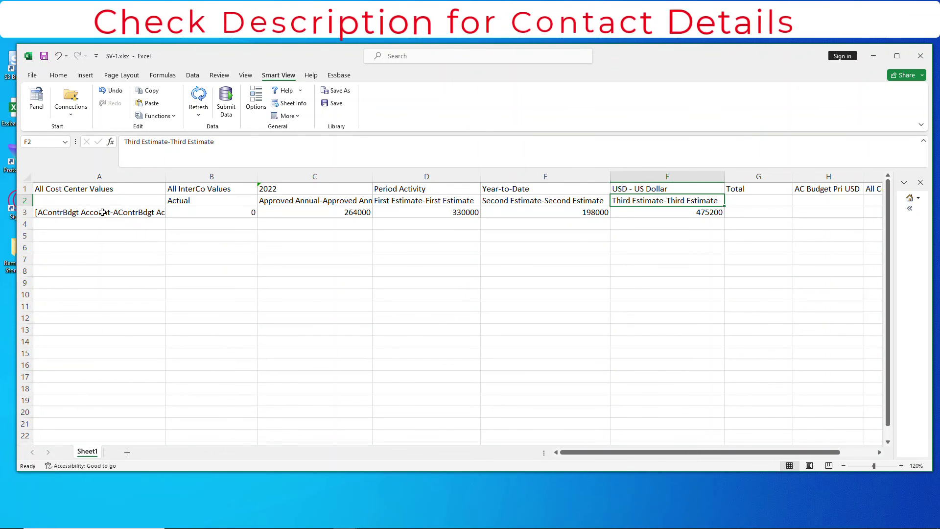
pyautogui.click(104, 212)
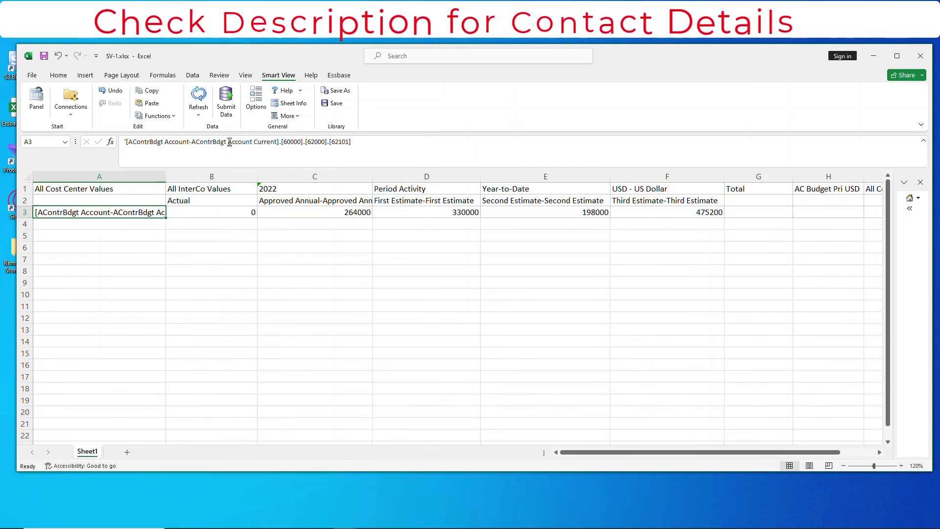
pyautogui.click(373, 142)
pyautogui.moveTo(373, 142); pyautogui.dragTo(124, 142)
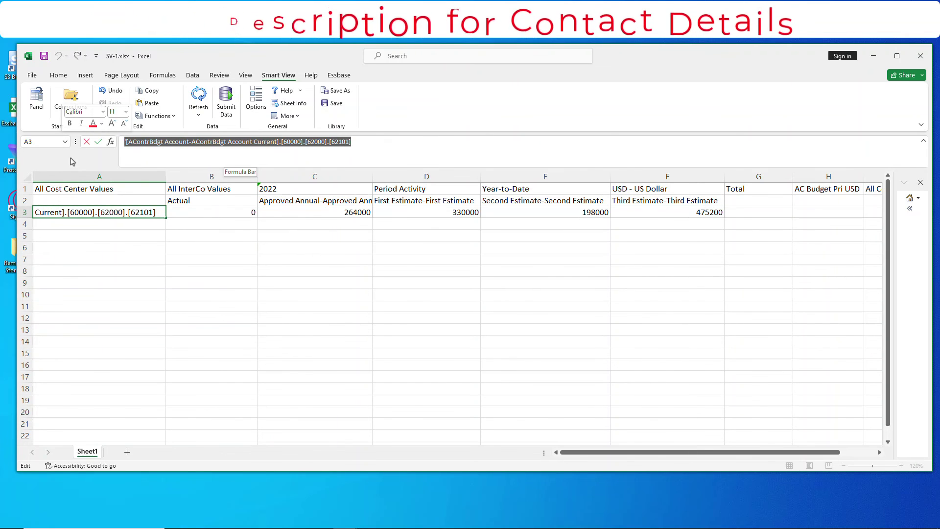
pyautogui.click(367, 214)
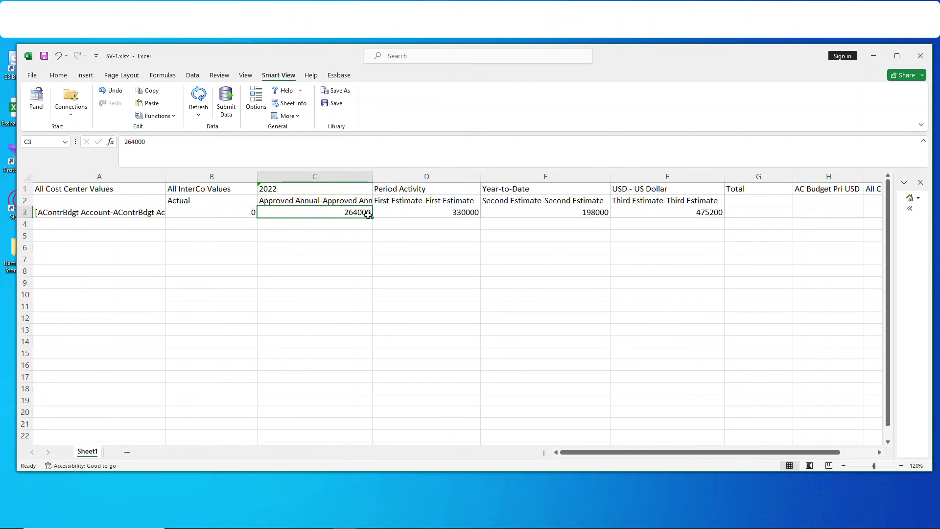
pyautogui.click(399, 215)
pyautogui.click(562, 217)
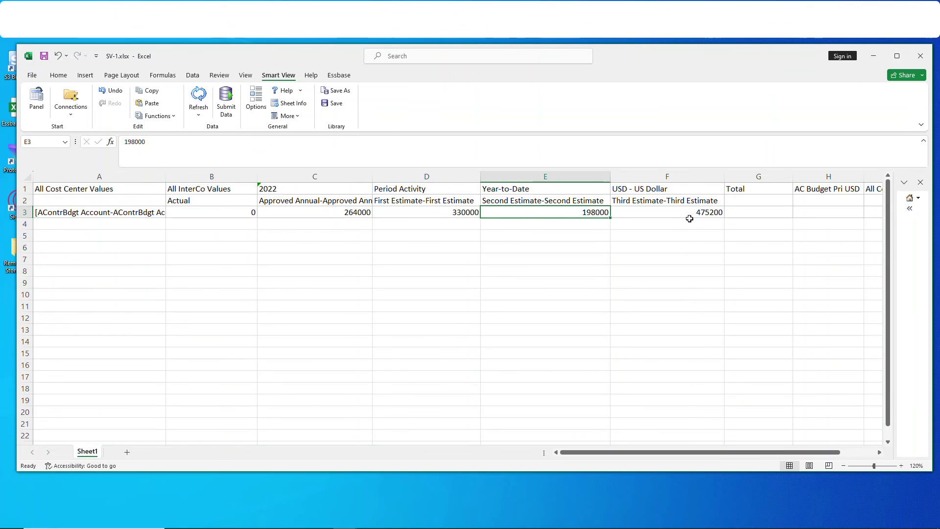
pyautogui.click(690, 219)
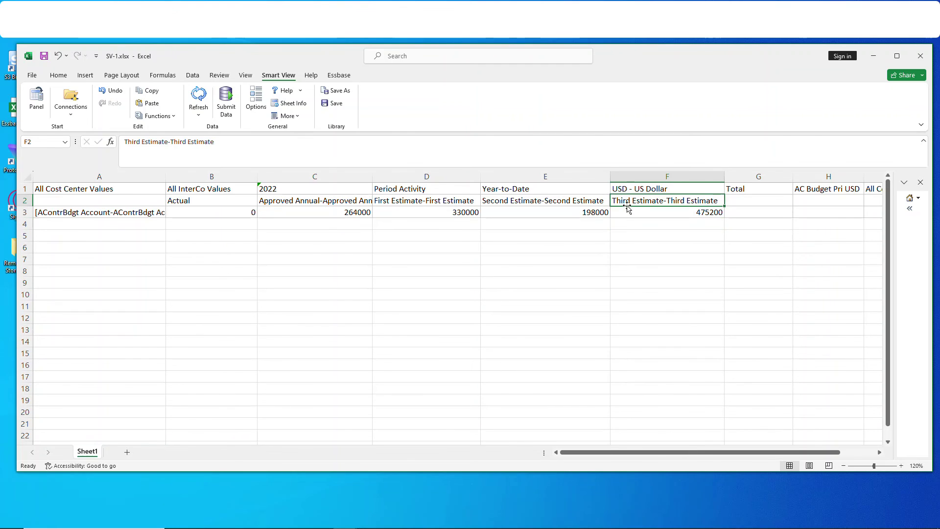
pyautogui.click(589, 202)
pyautogui.click(444, 202)
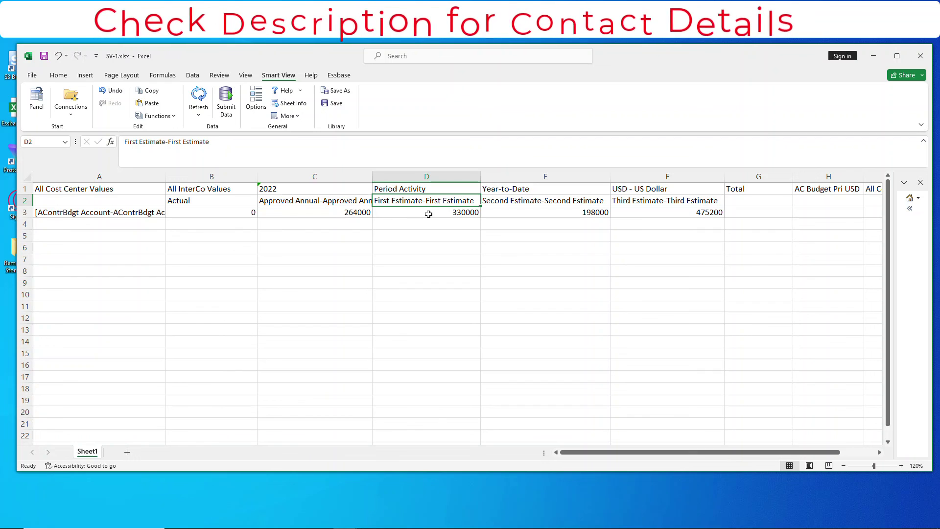
pyautogui.click(622, 201)
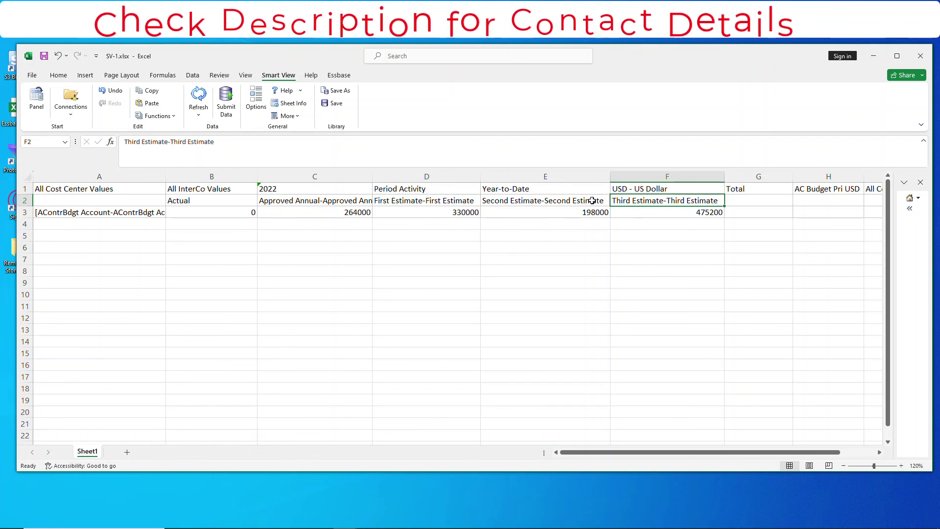